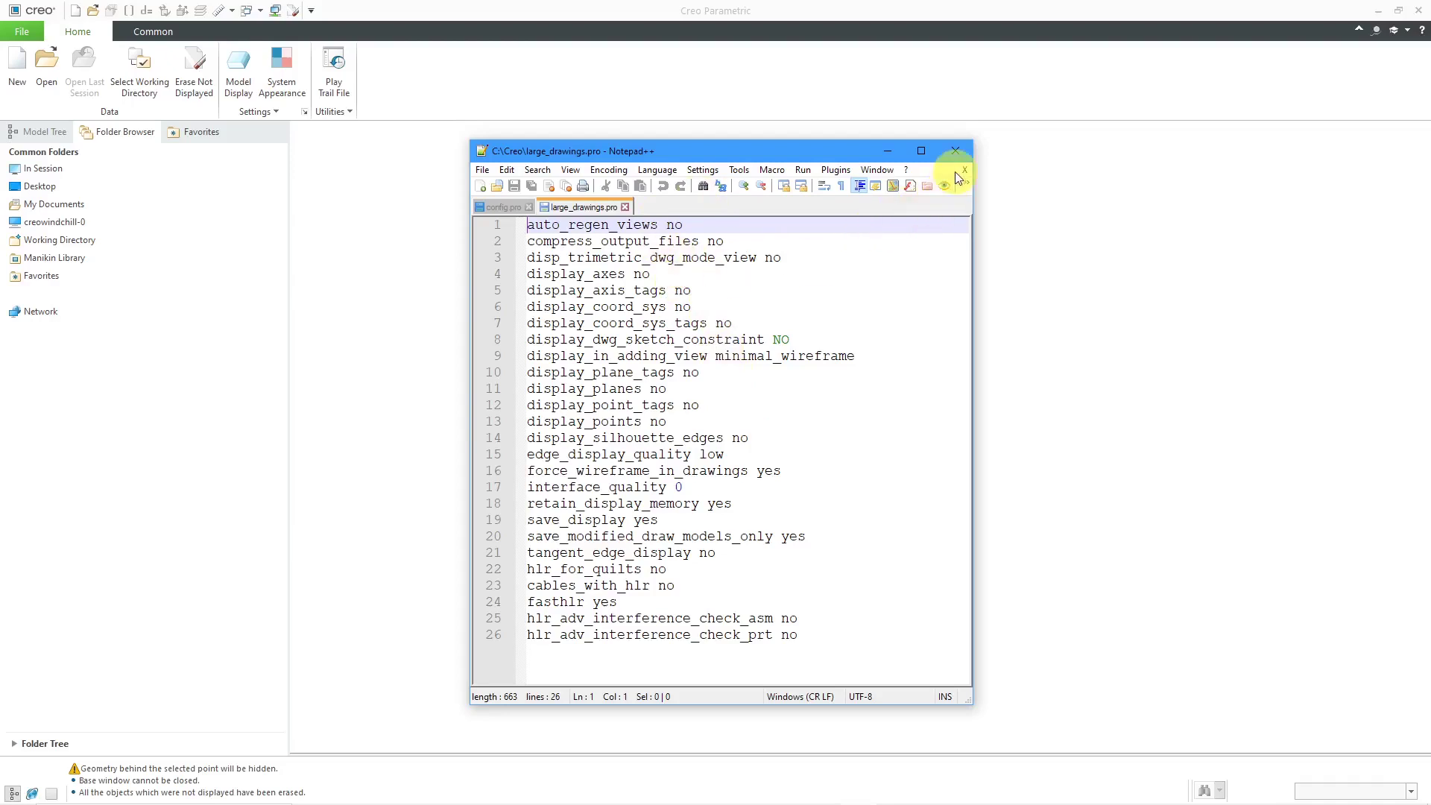
Minimize the text editor showing large_drawings.pro and open the Configuration Editor in the Creo Parametric options.
left_click(888, 152)
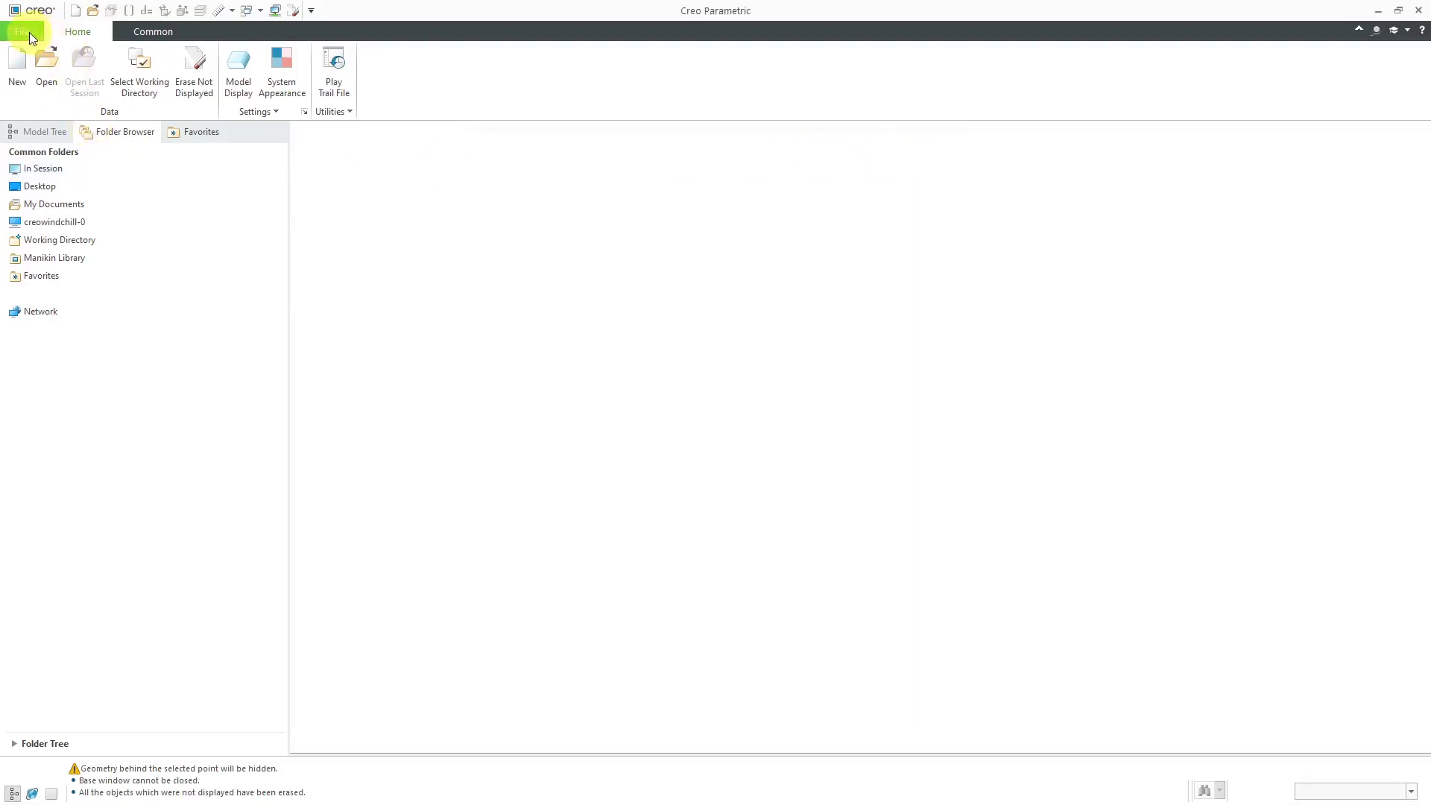
left_click(32, 33)
left_click(45, 368)
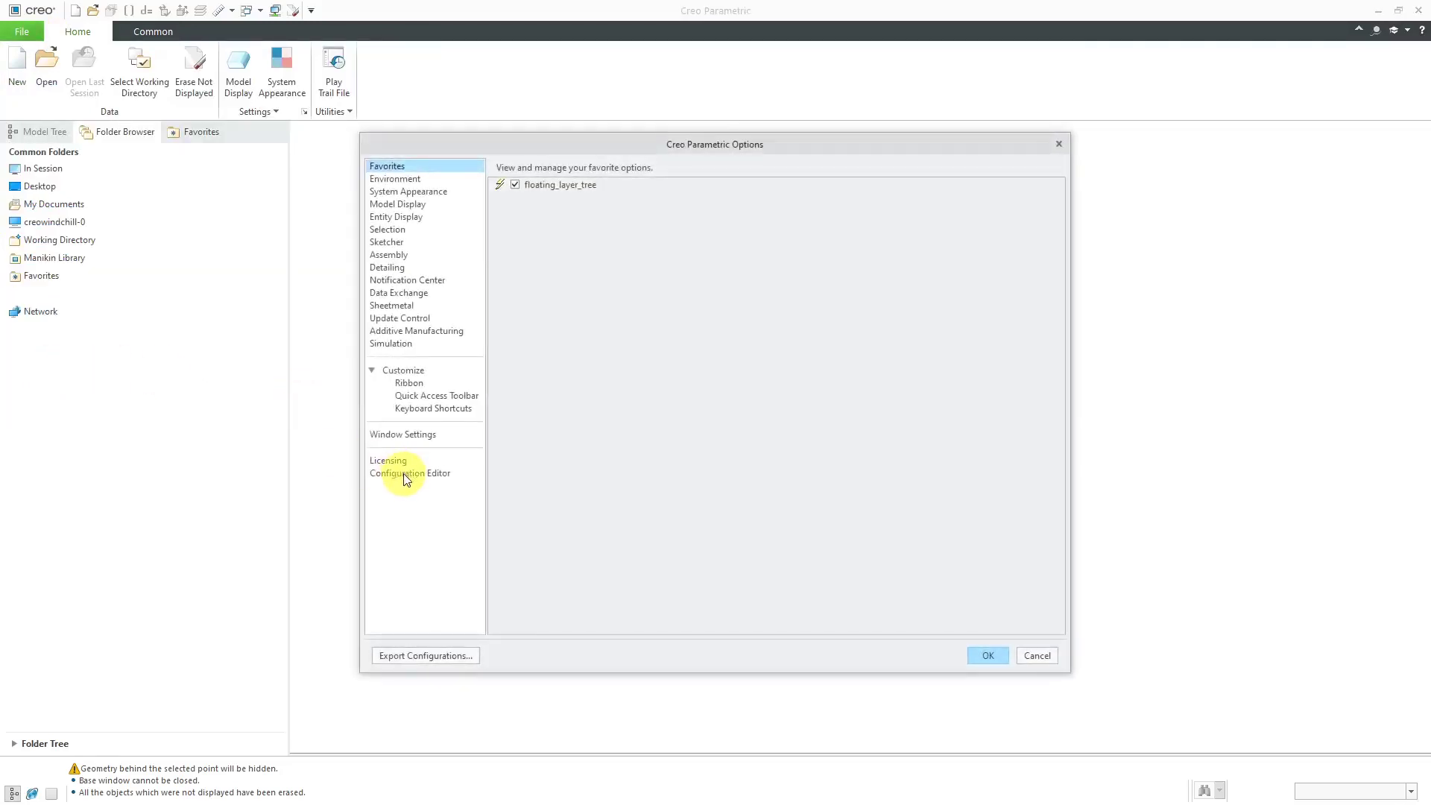
left_click(406, 475)
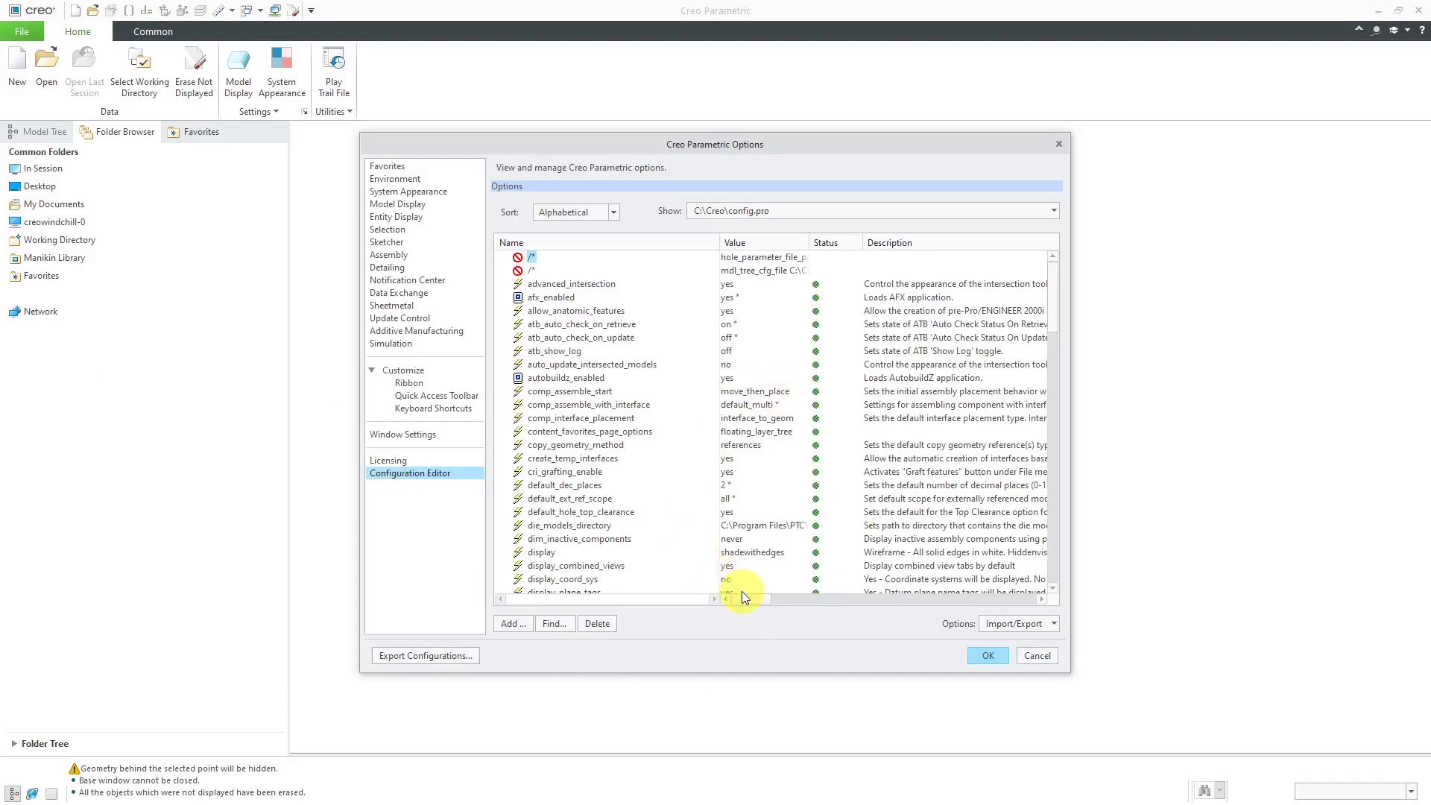
Select large_drawings.pro in the C:\Creo folder for configuration import, and leave the import and the options without applying anything.
left_click(1034, 625)
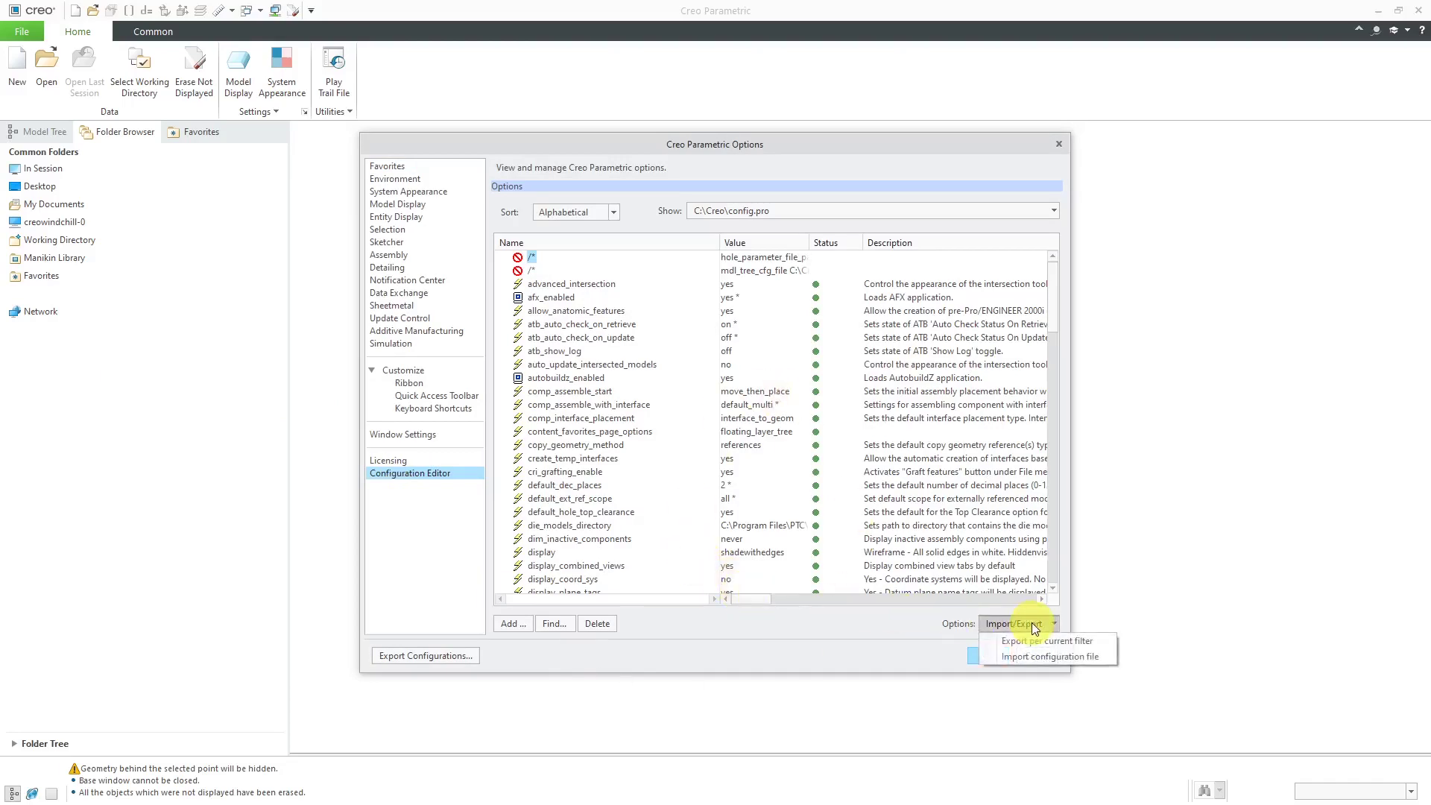
left_click(1031, 656)
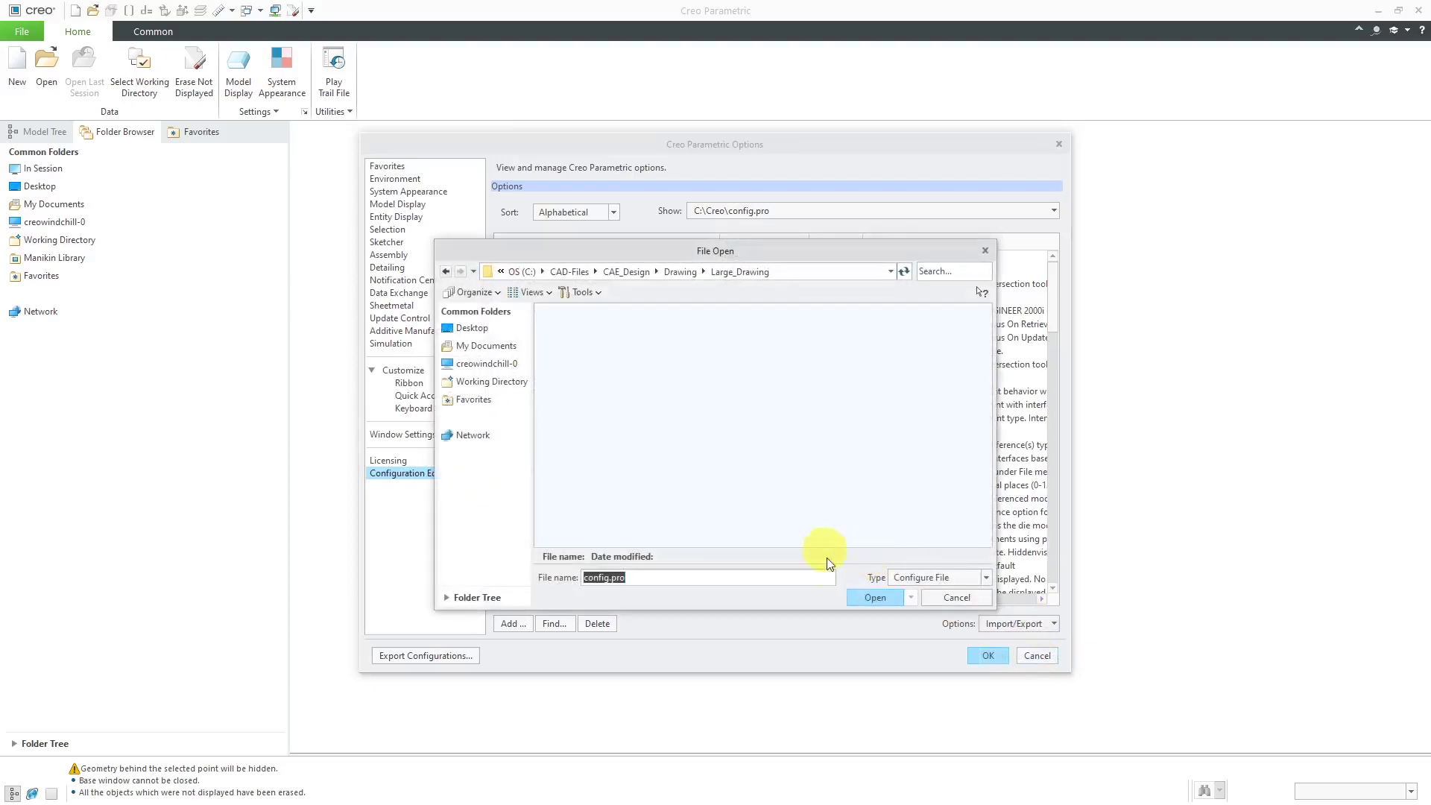
left_click(567, 271)
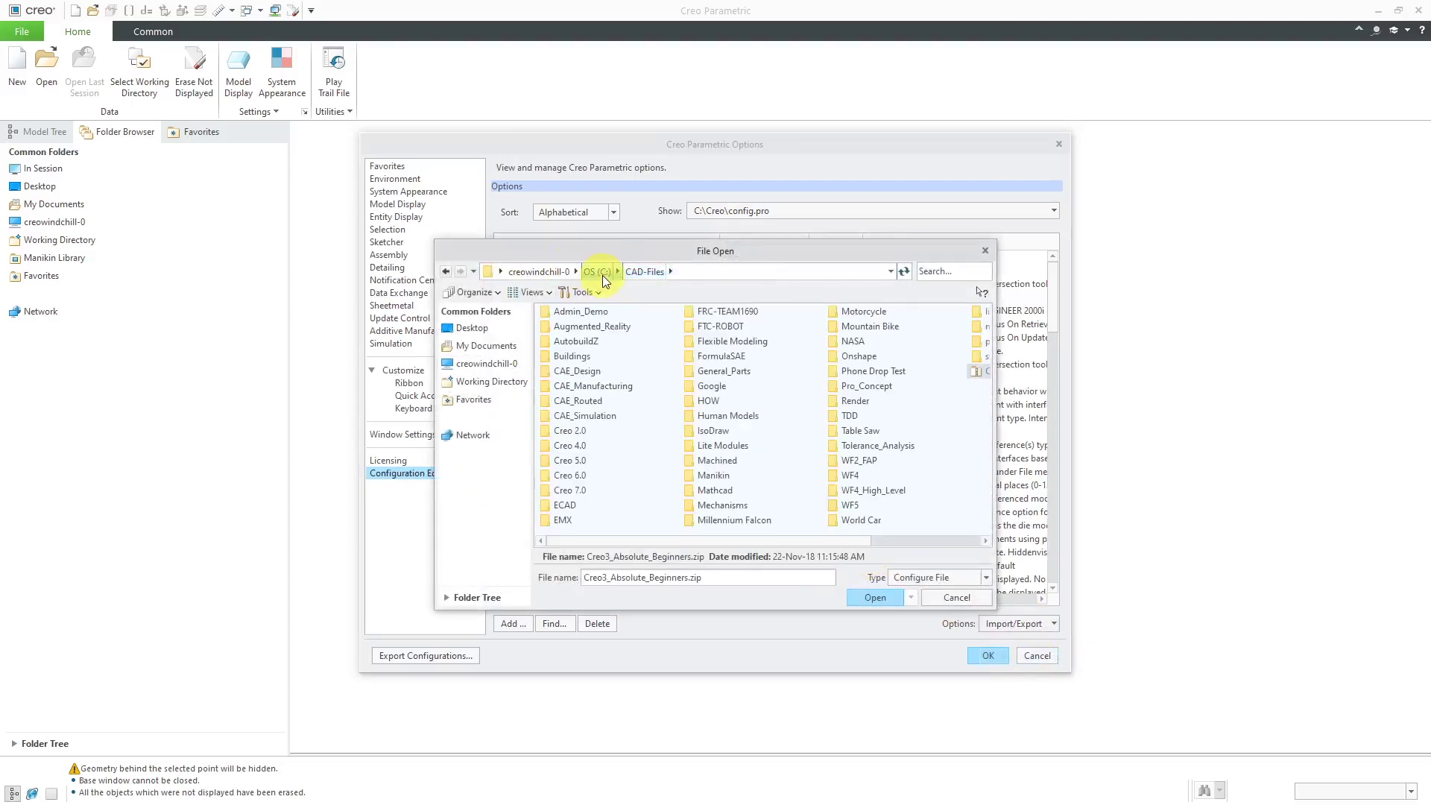
double_click(563, 385)
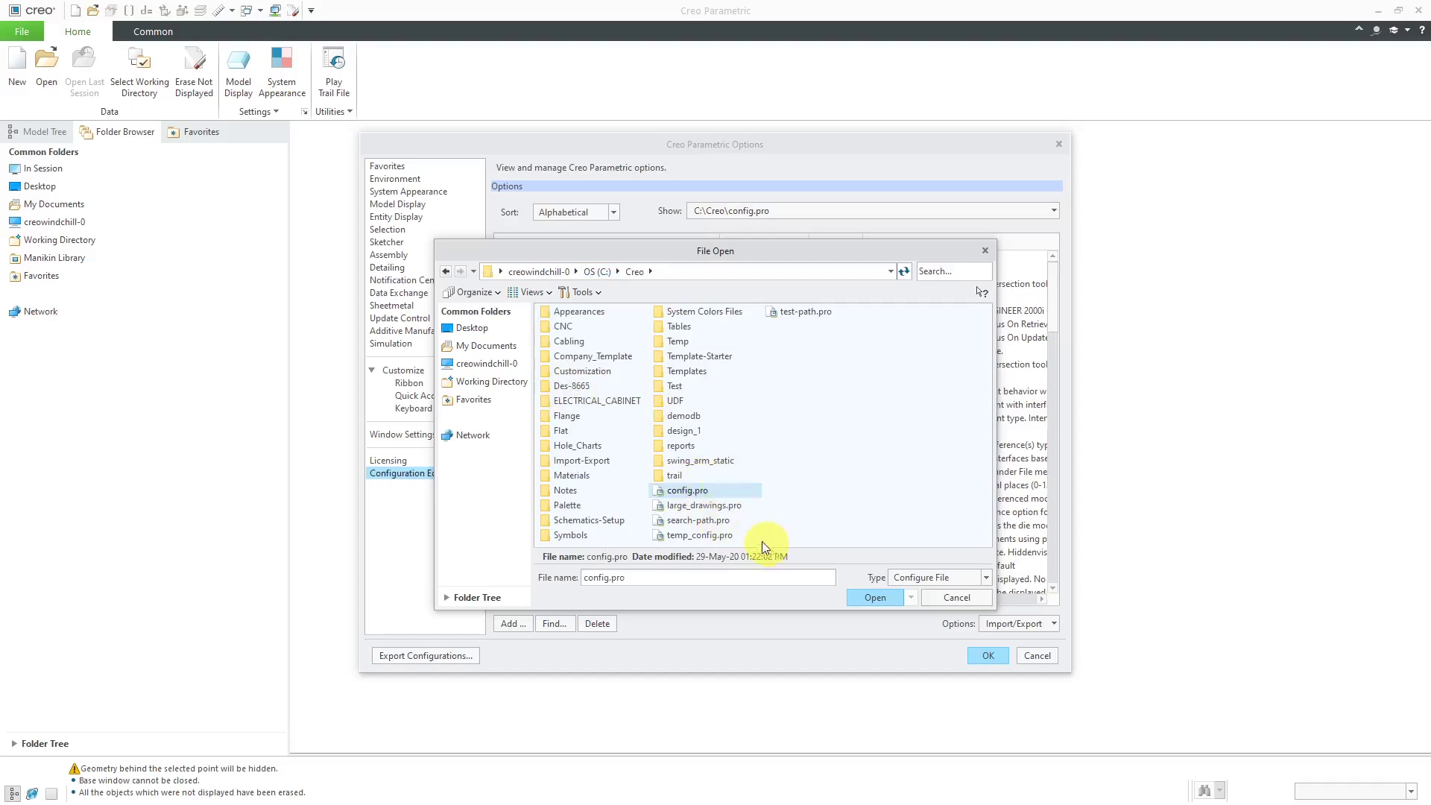
left_click(714, 506)
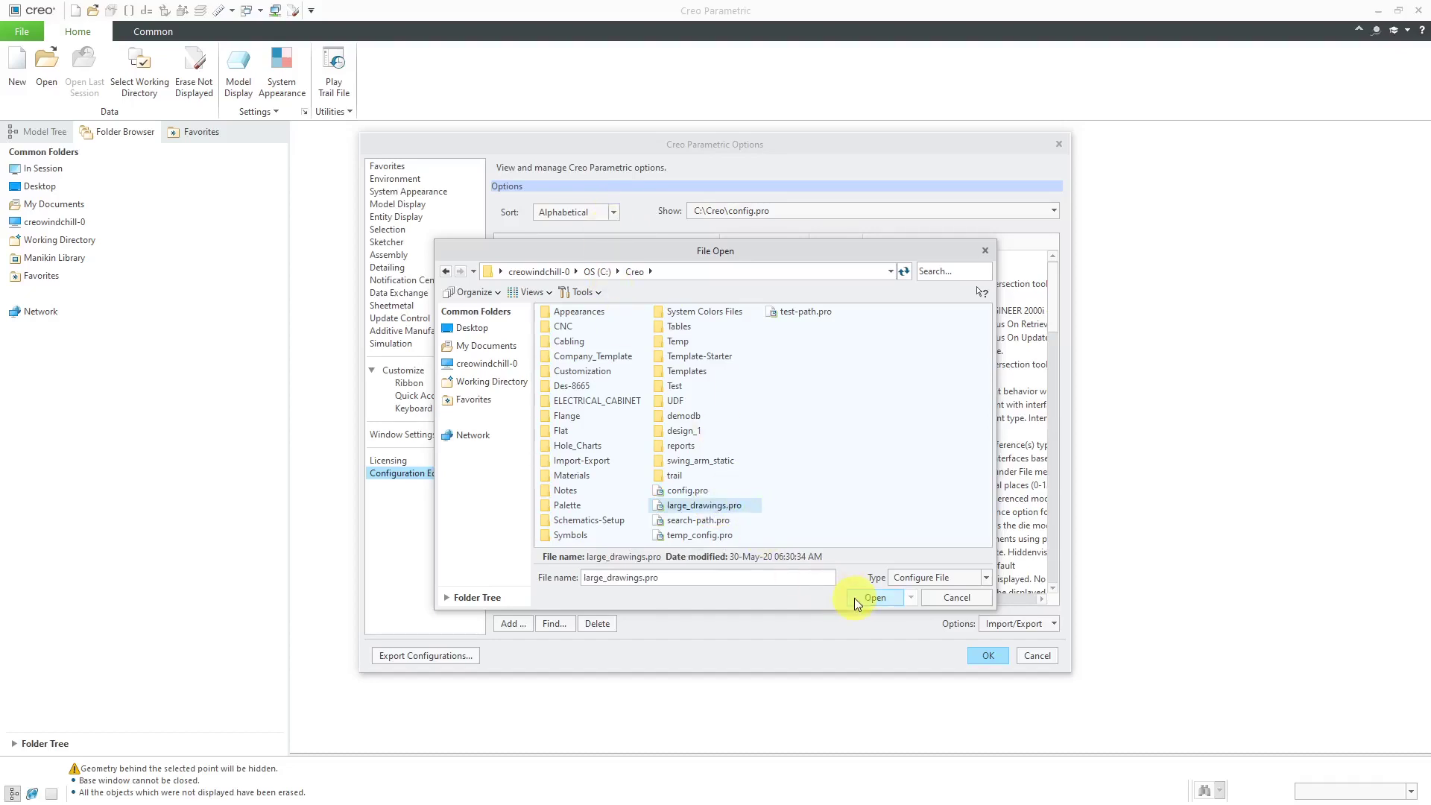
left_click(954, 598)
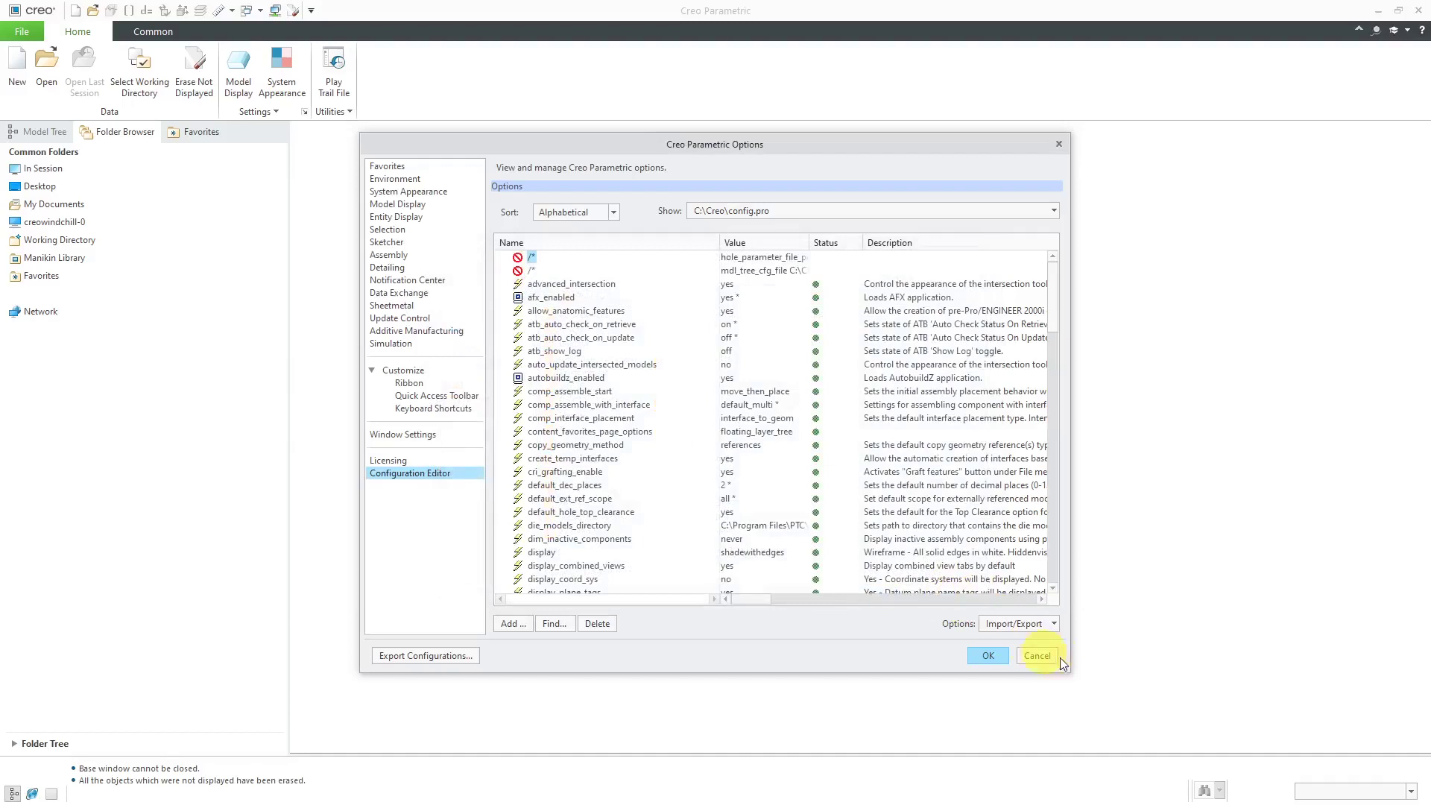
left_click(1037, 656)
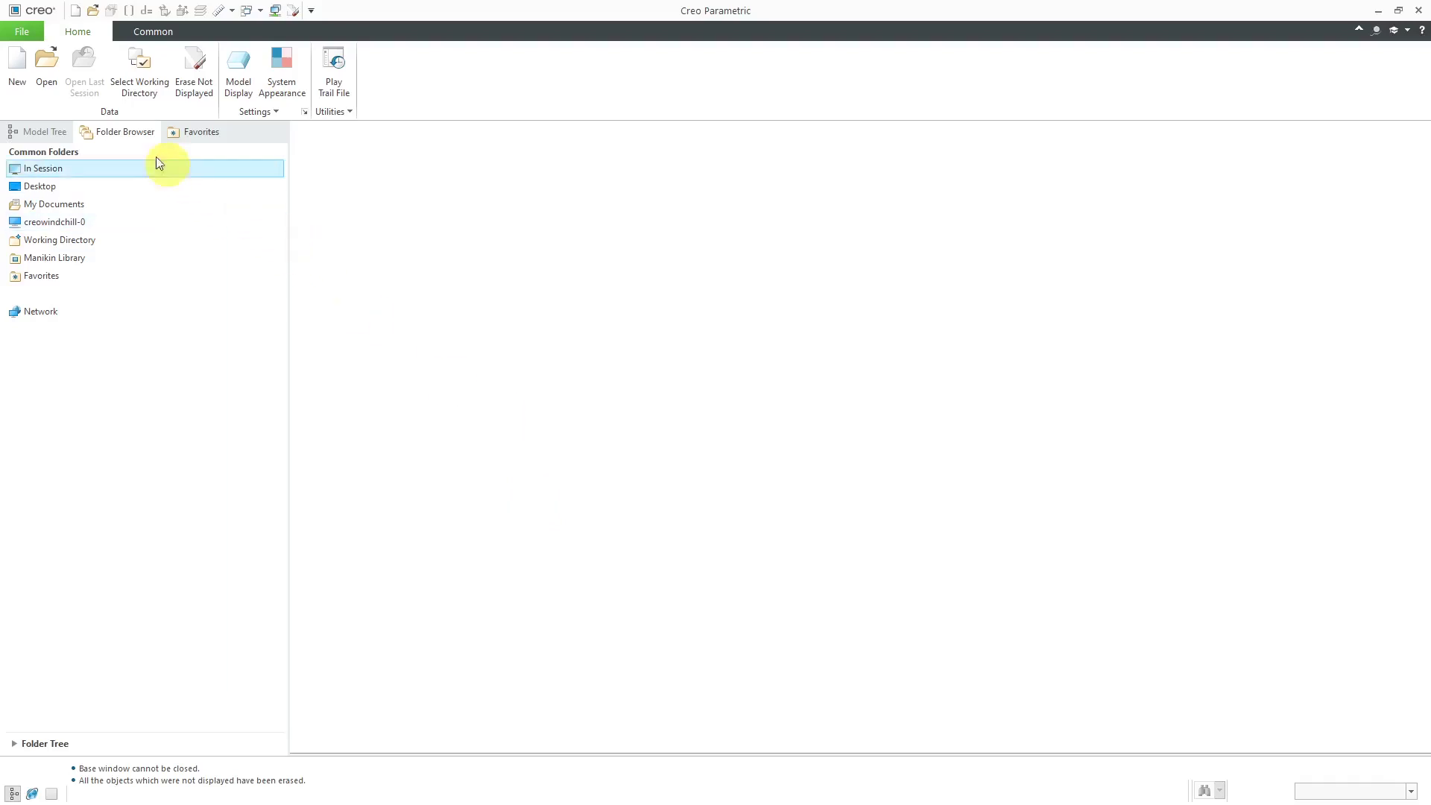
Filter the Large_Drawing folder to Drawing (*.drw) files and open column_dwg.drw with Open Representation.
left_click(56, 76)
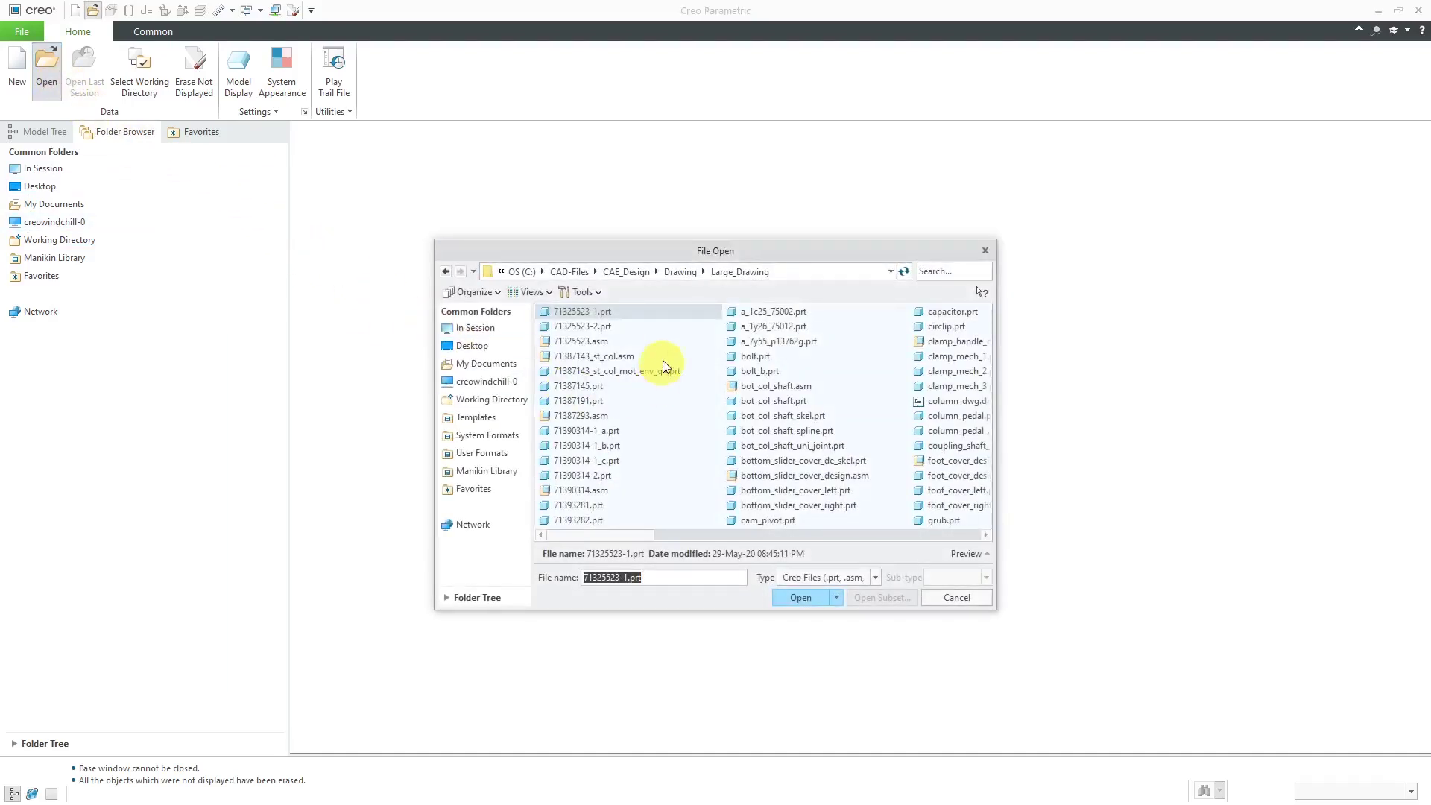
left_click(876, 578)
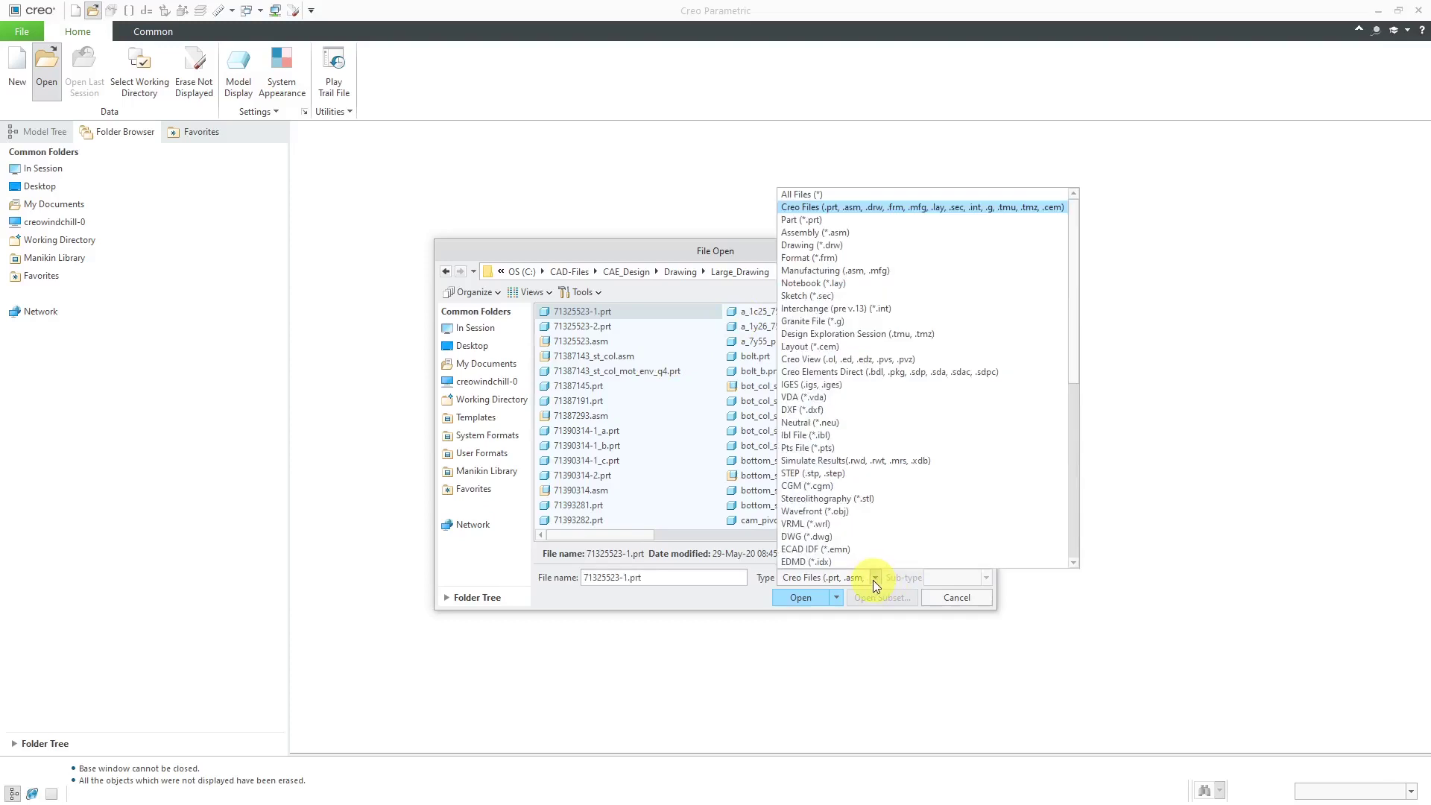
left_click(862, 244)
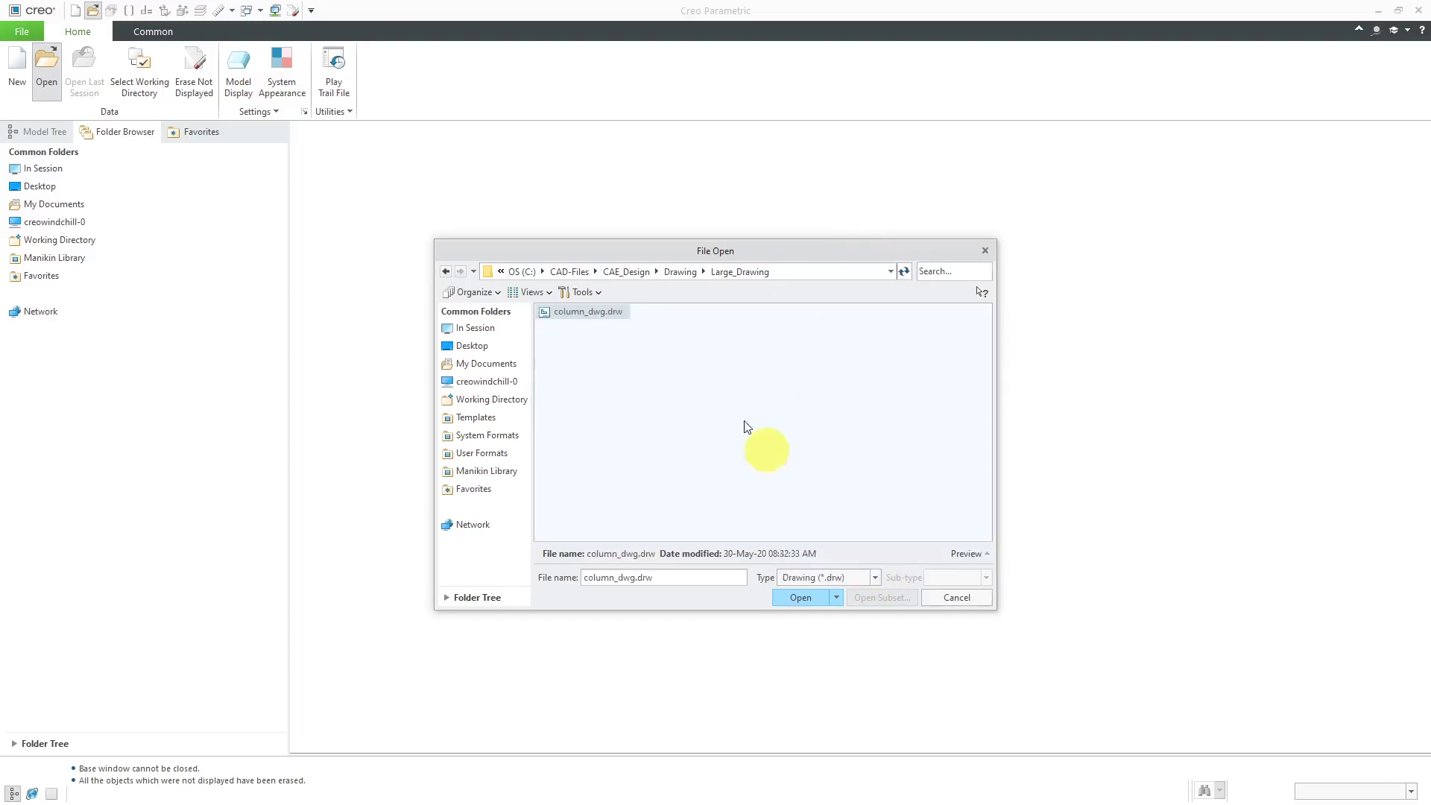
left_click(838, 598)
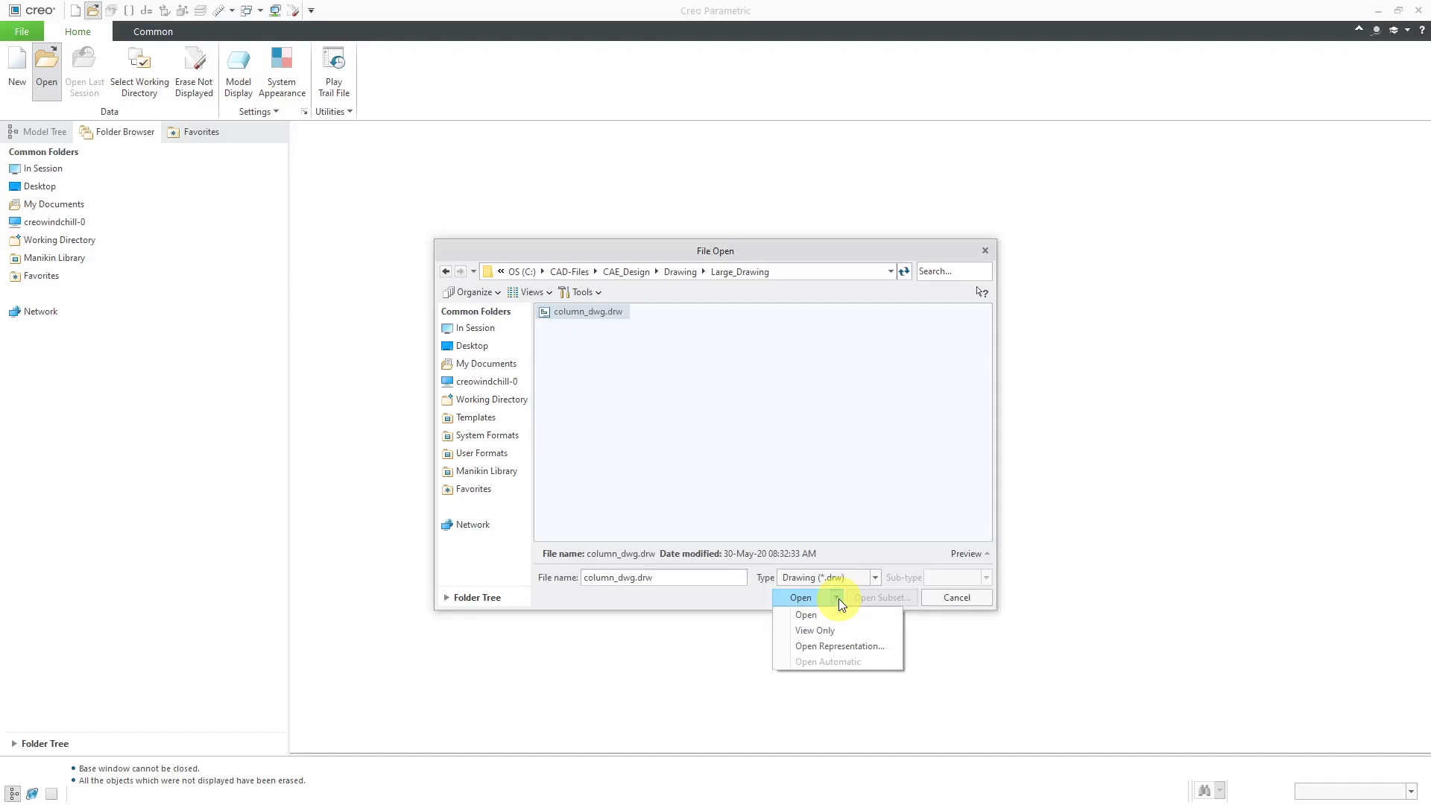
left_click(851, 648)
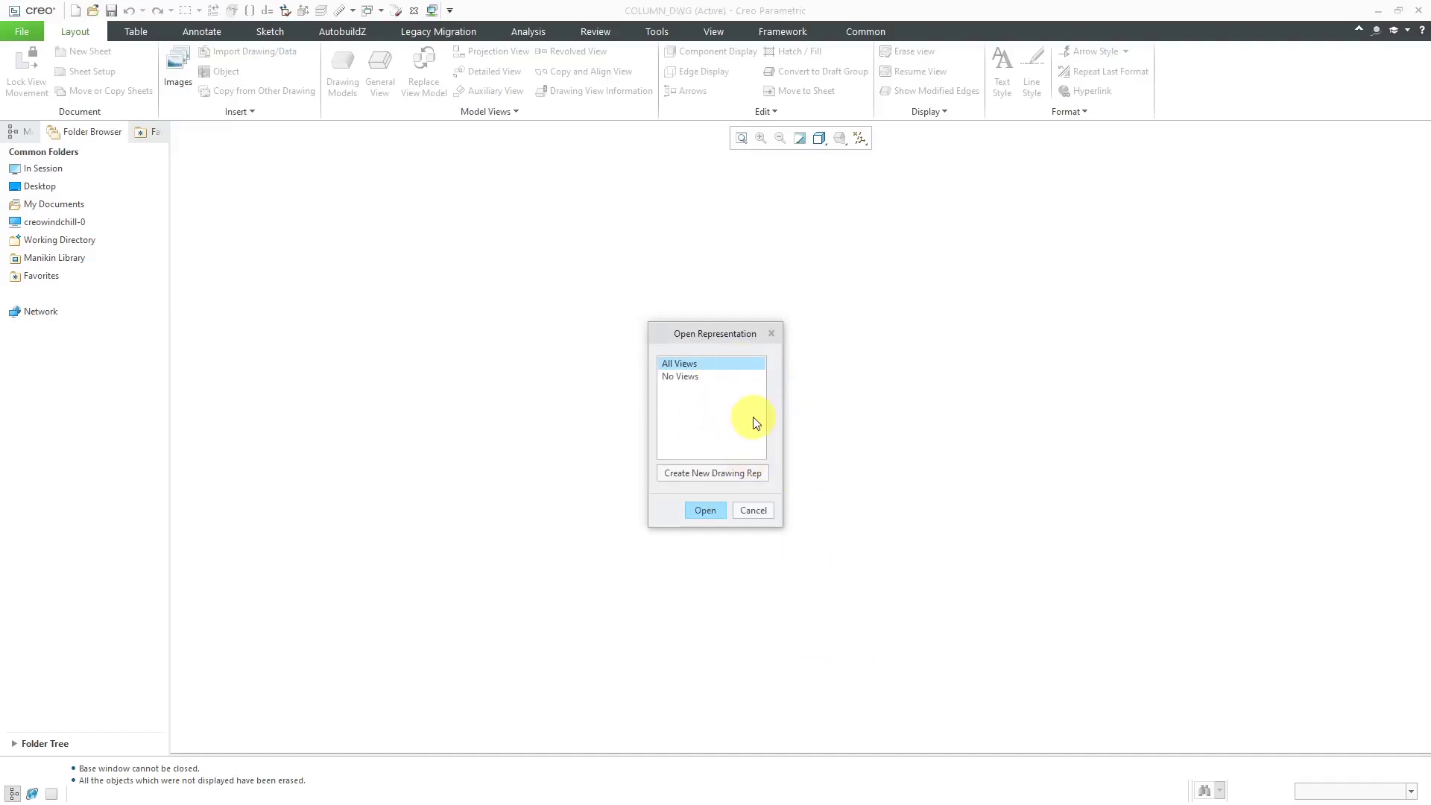
Start creating a new drawing representation, cancel its definition and leave the drawing representation tool.
left_click(729, 473)
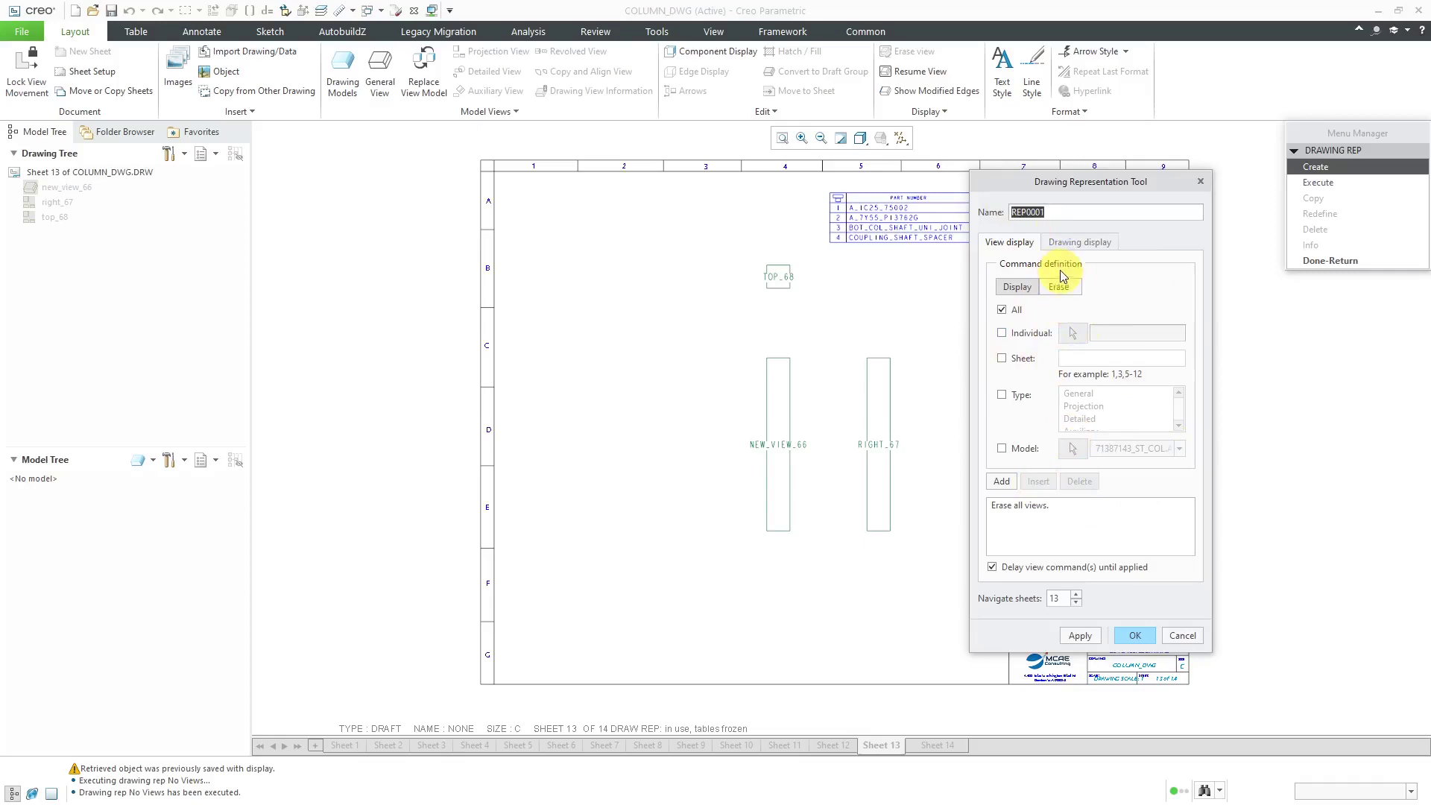
left_click(1181, 637)
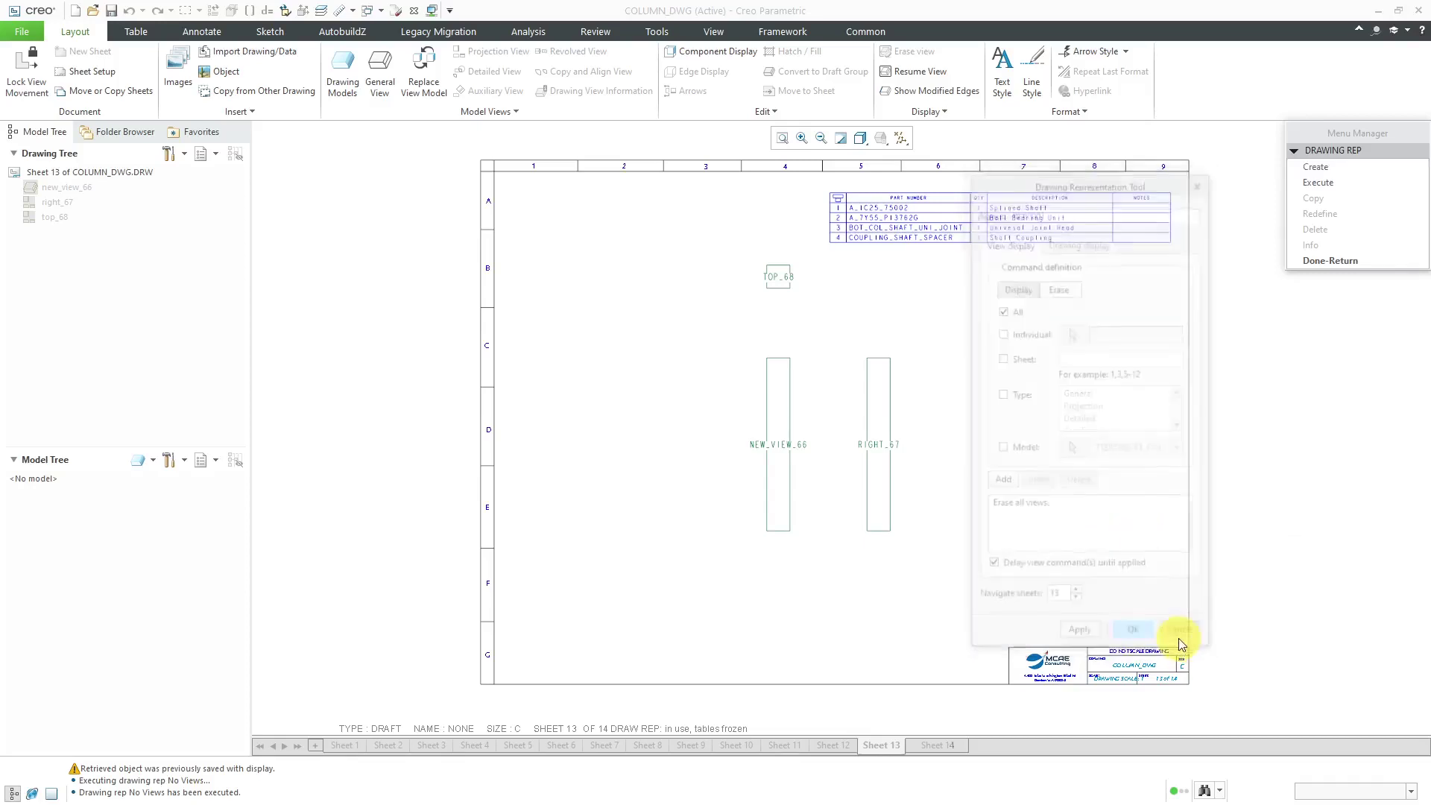
left_click(1329, 261)
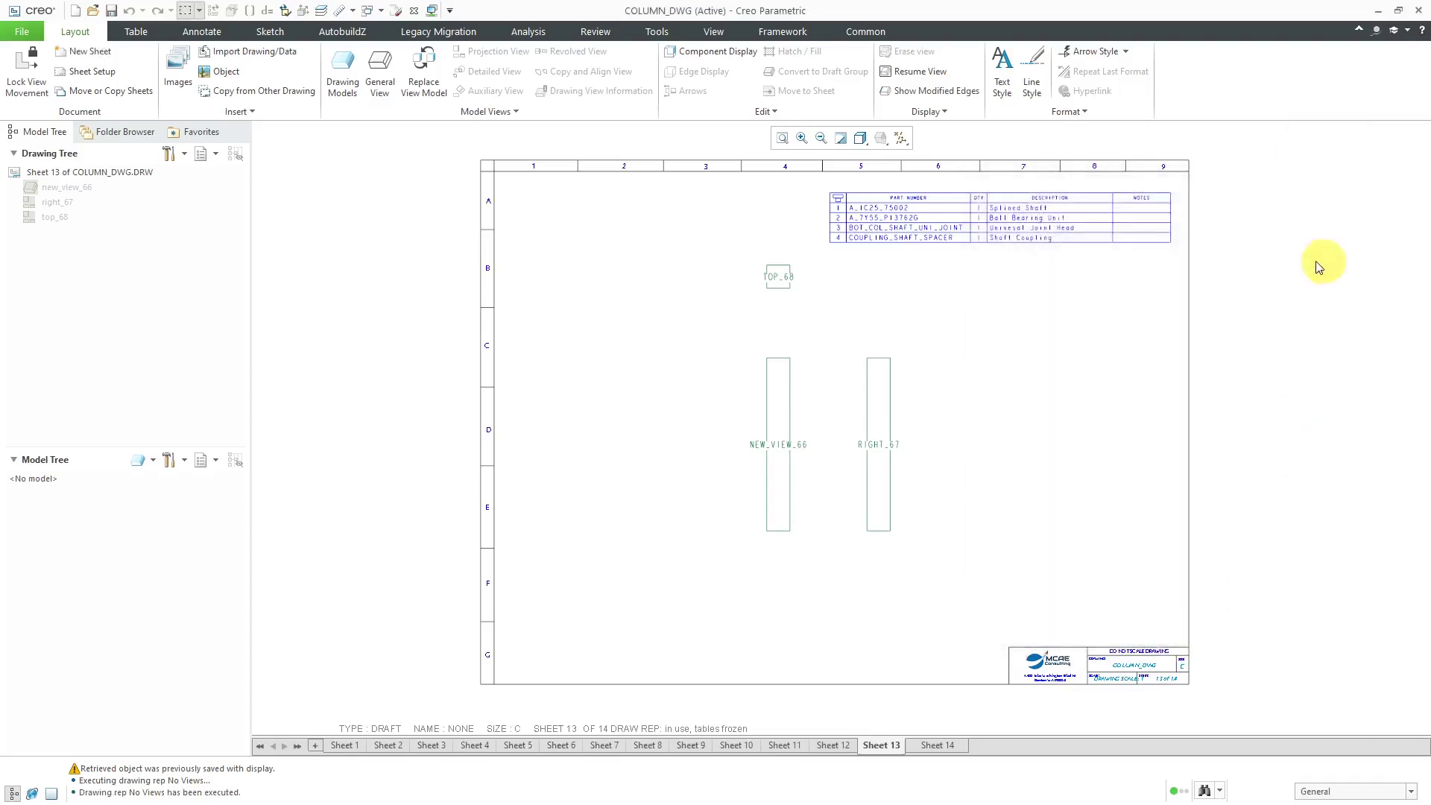
Close the column_dwg drawing and erase all objects not displayed from the session.
left_click(413, 11)
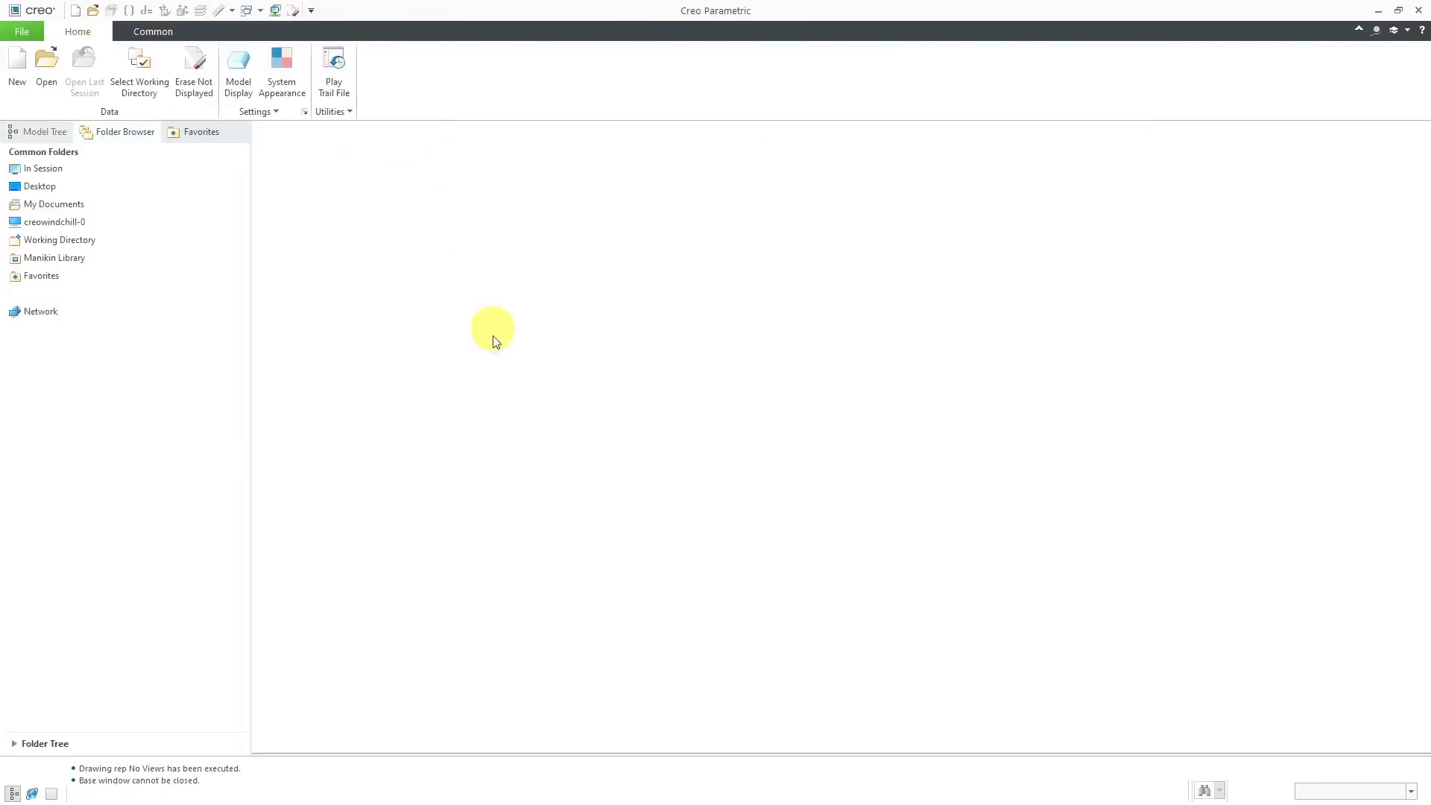
left_click(187, 71)
left_click(741, 565)
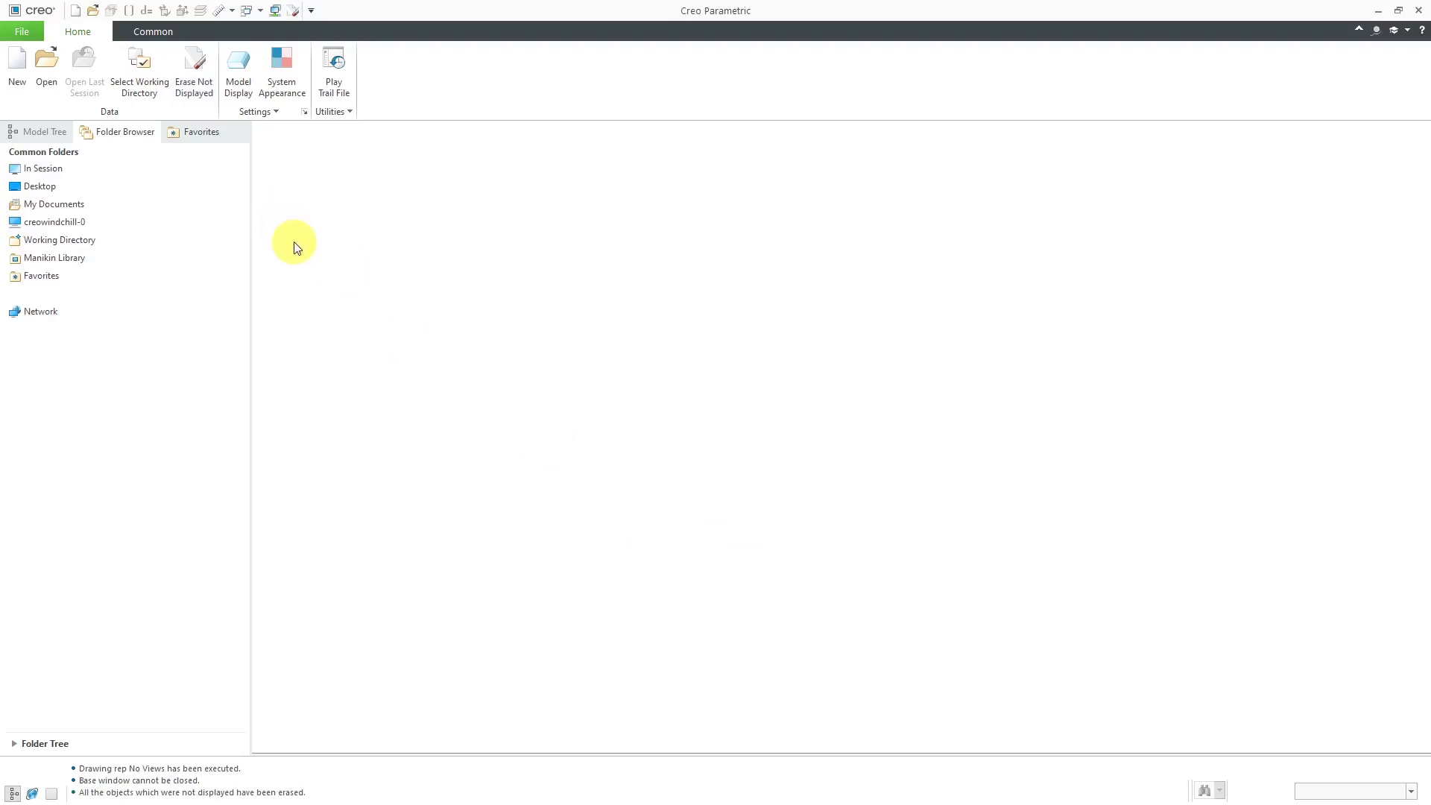
Open column_dwg.drw from the Large_Drawing folder as View Only.
left_click(47, 83)
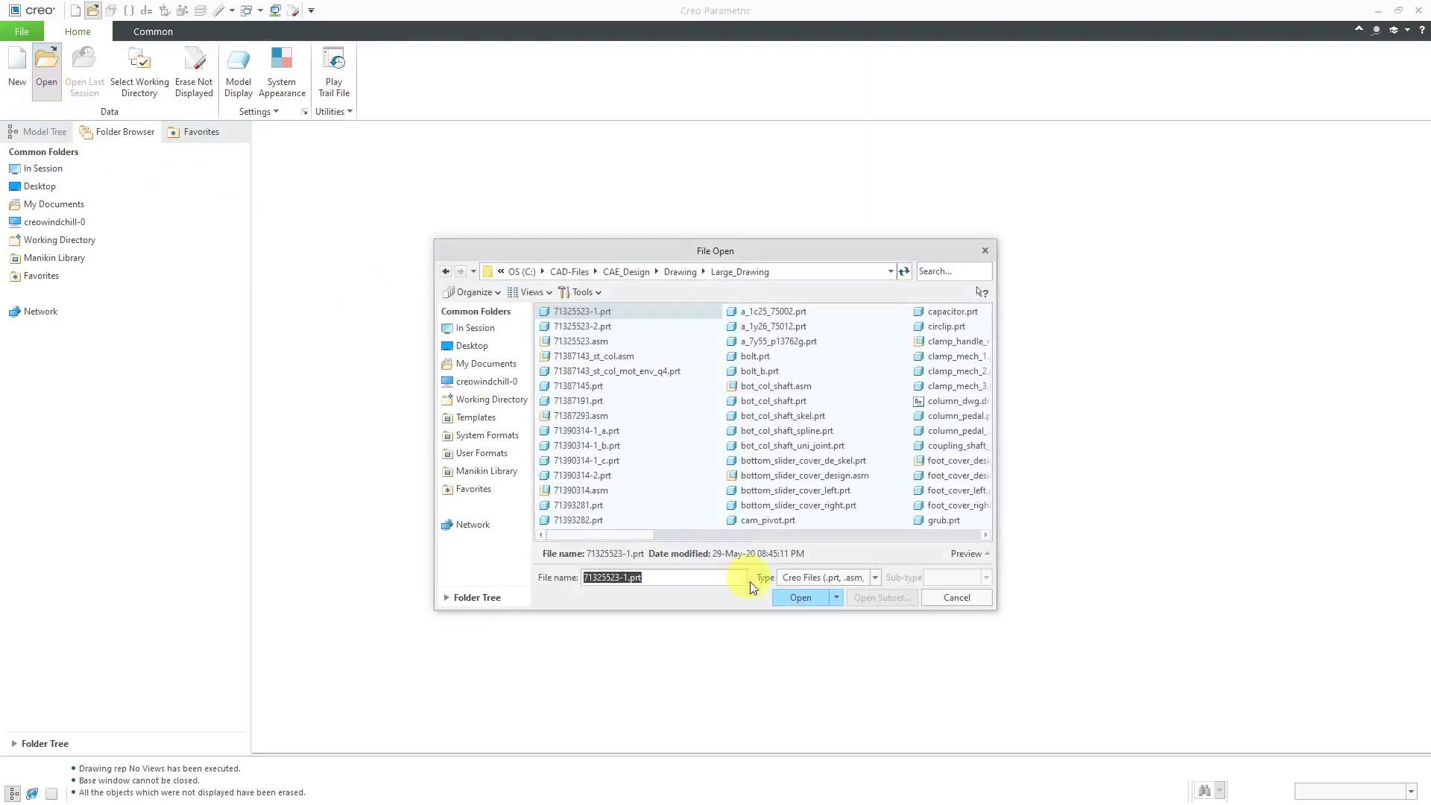
left_click(957, 404)
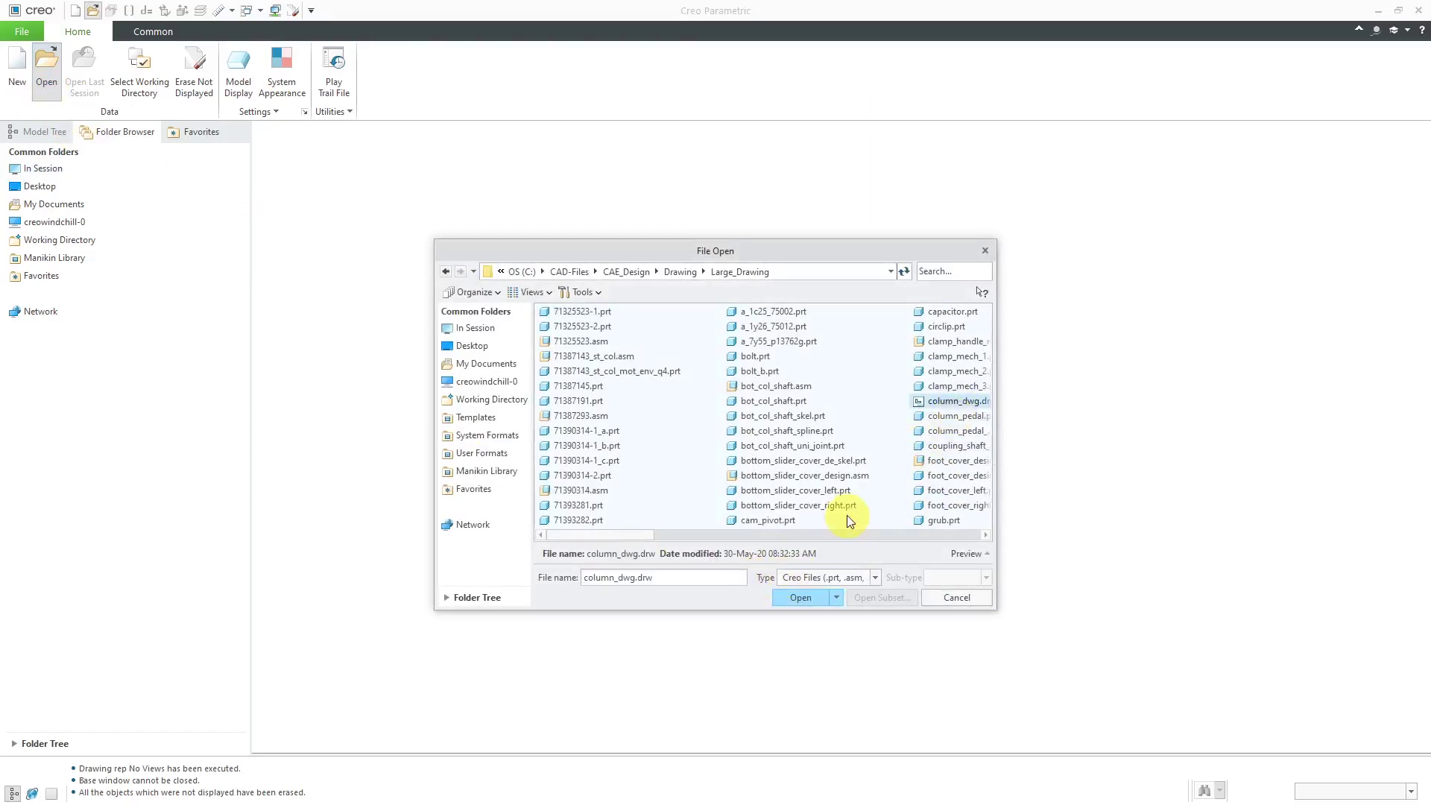
left_click(838, 598)
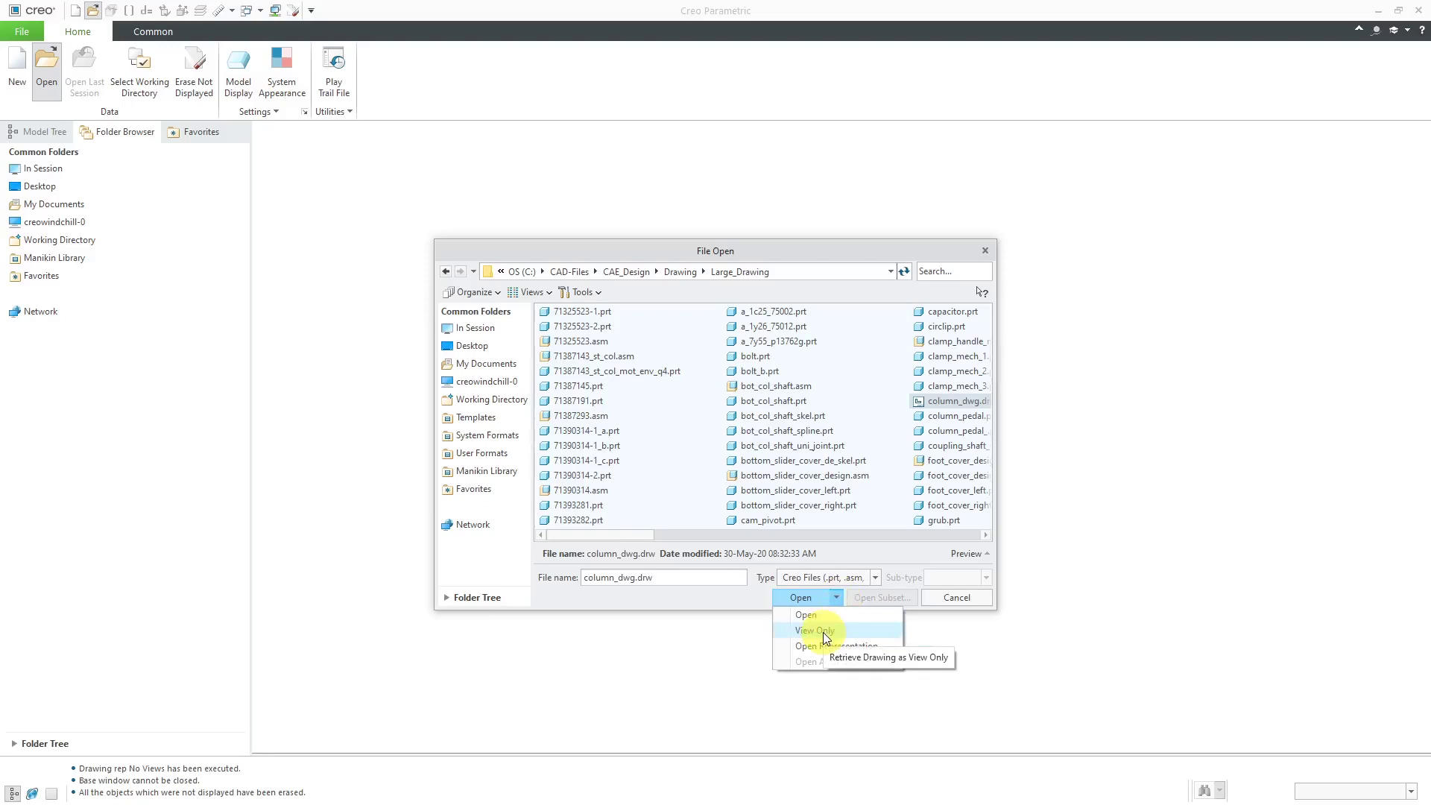
left_click(823, 632)
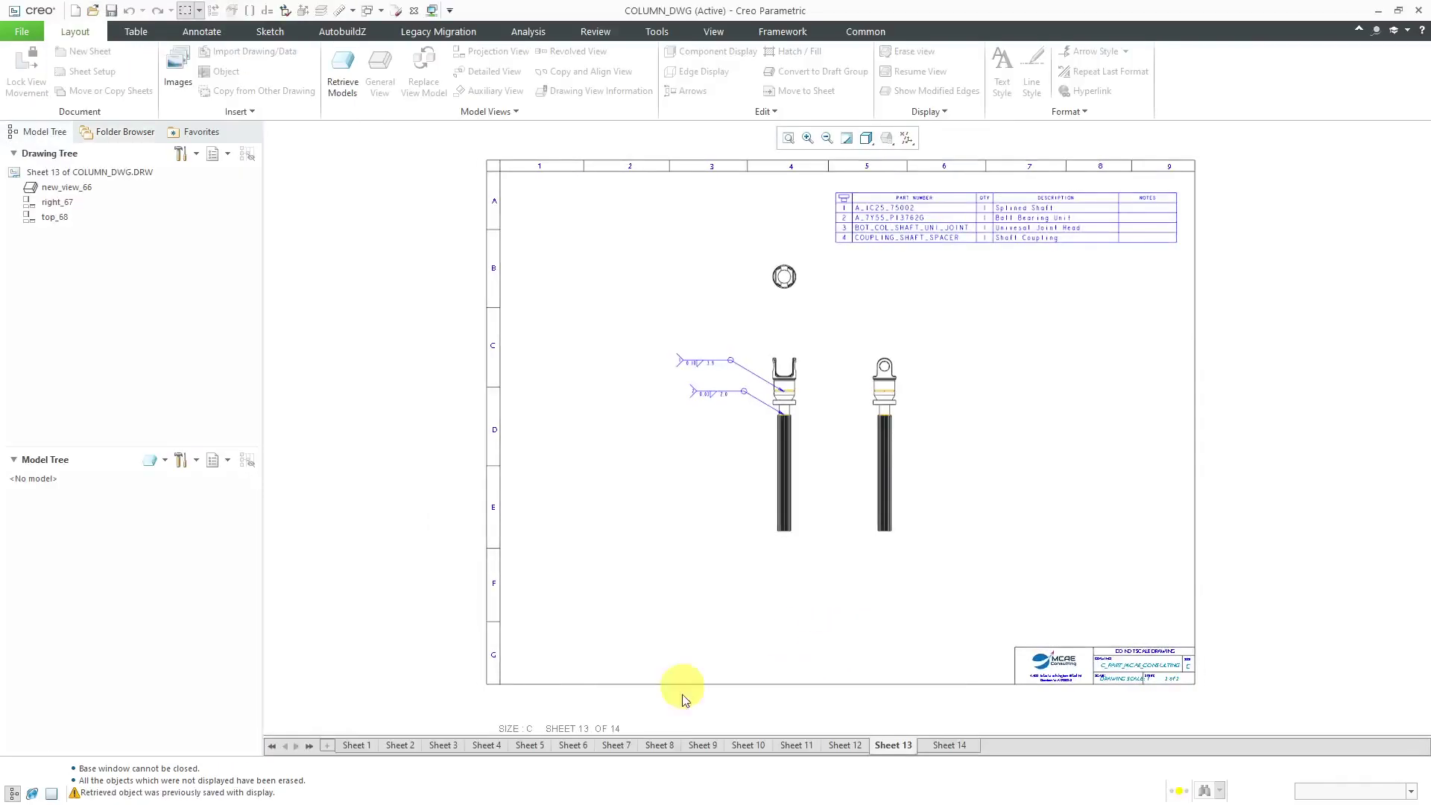
Display Sheet 1 and examine which table, annotation, sketch and review commands are available for the view-only drawing.
left_click(363, 746)
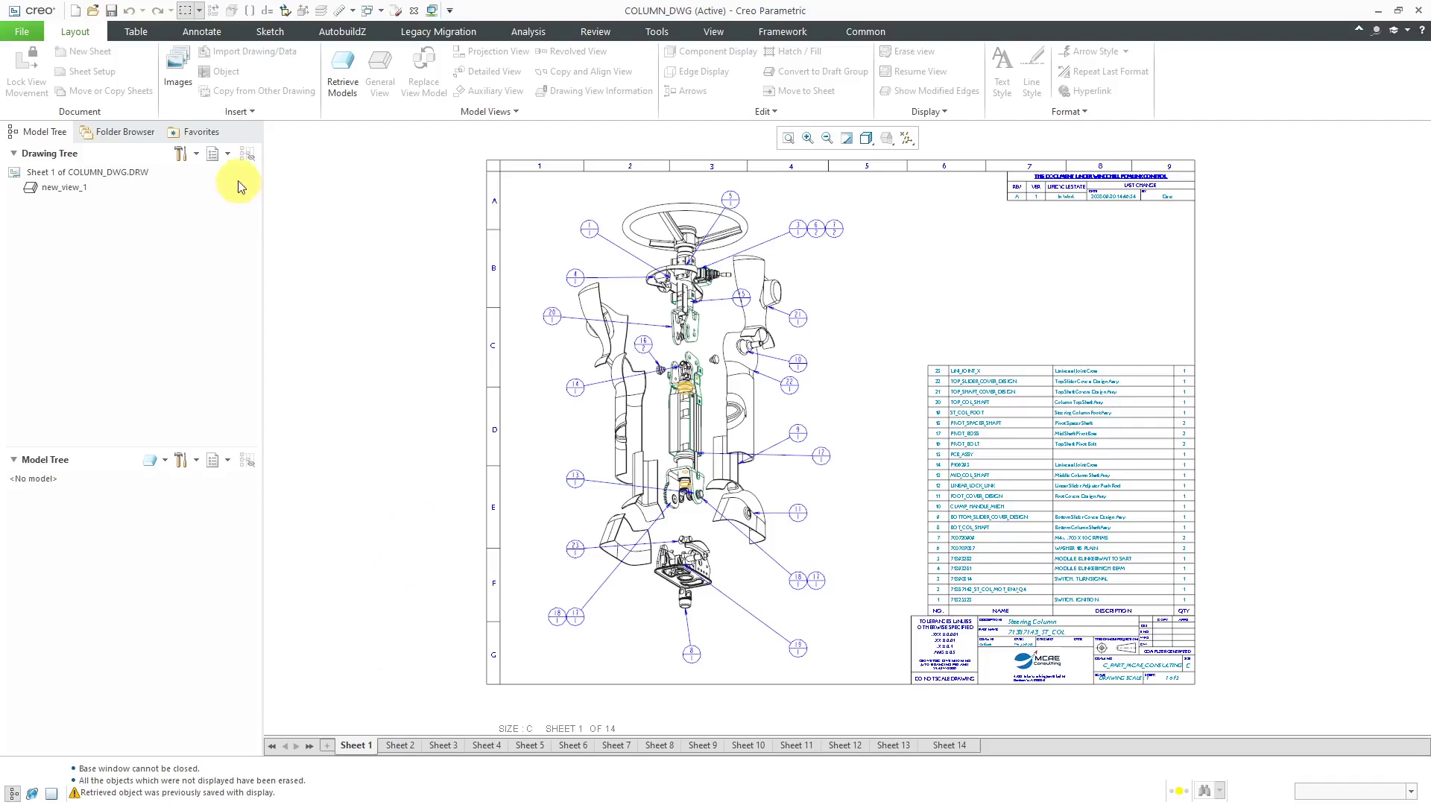
left_click(140, 33)
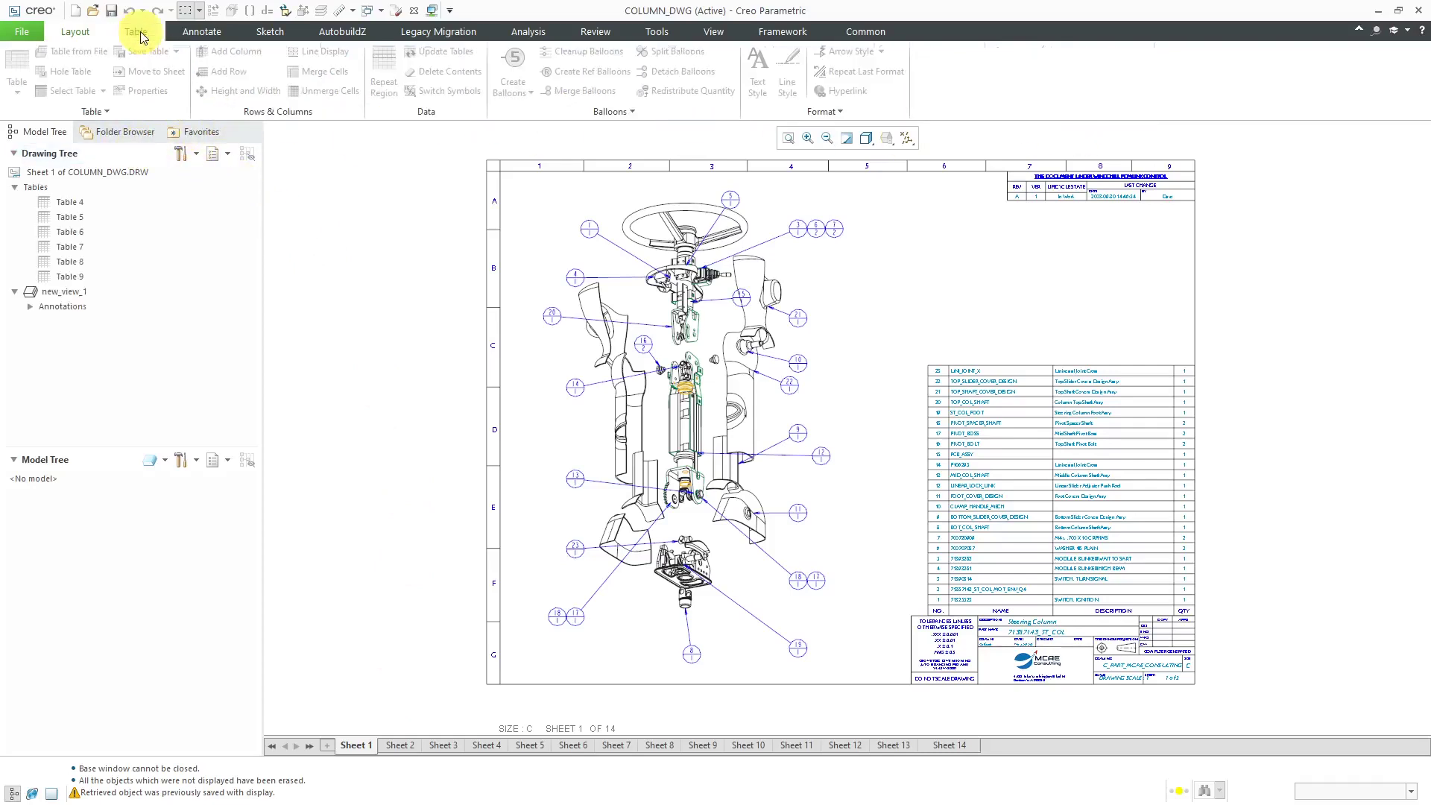
left_click(197, 32)
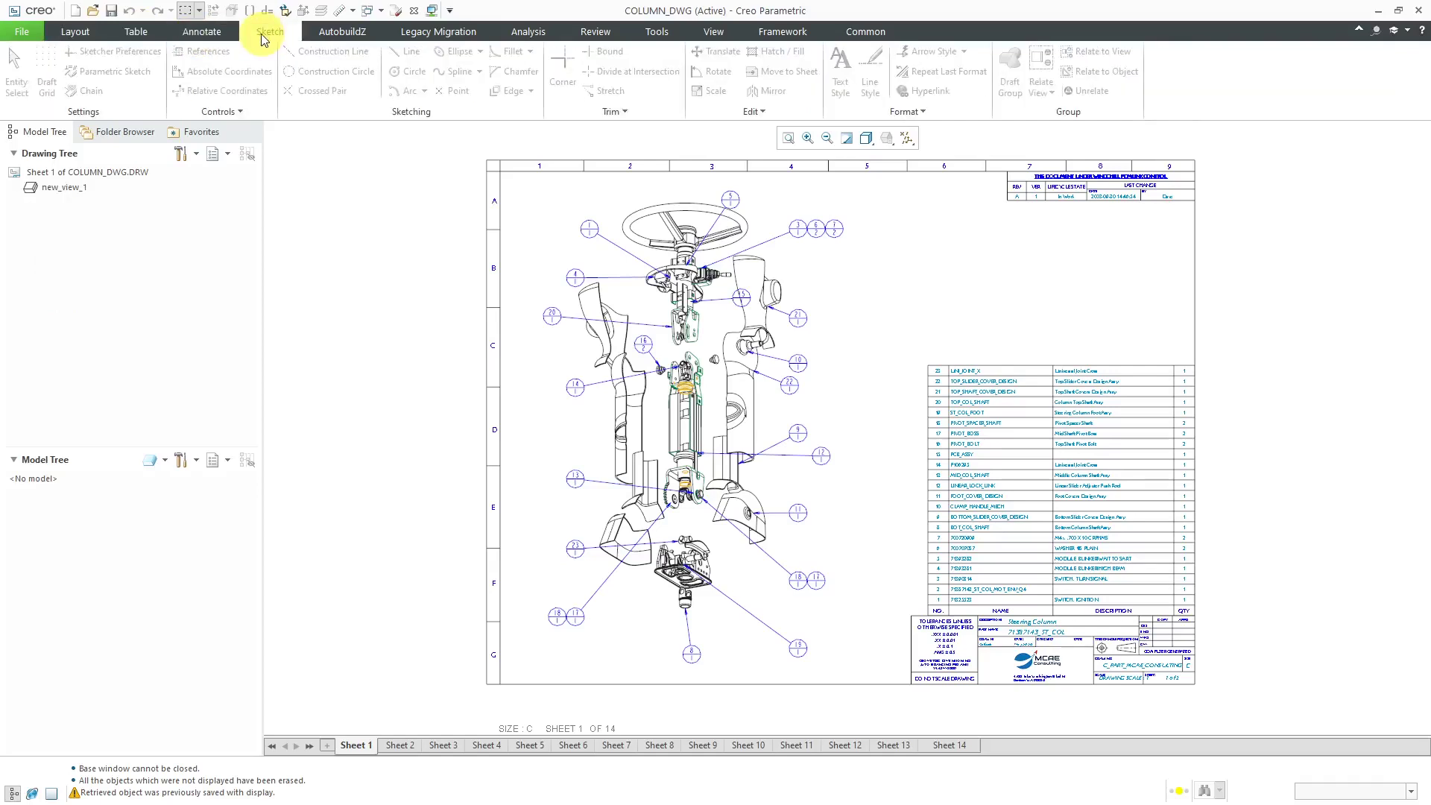
left_click(600, 34)
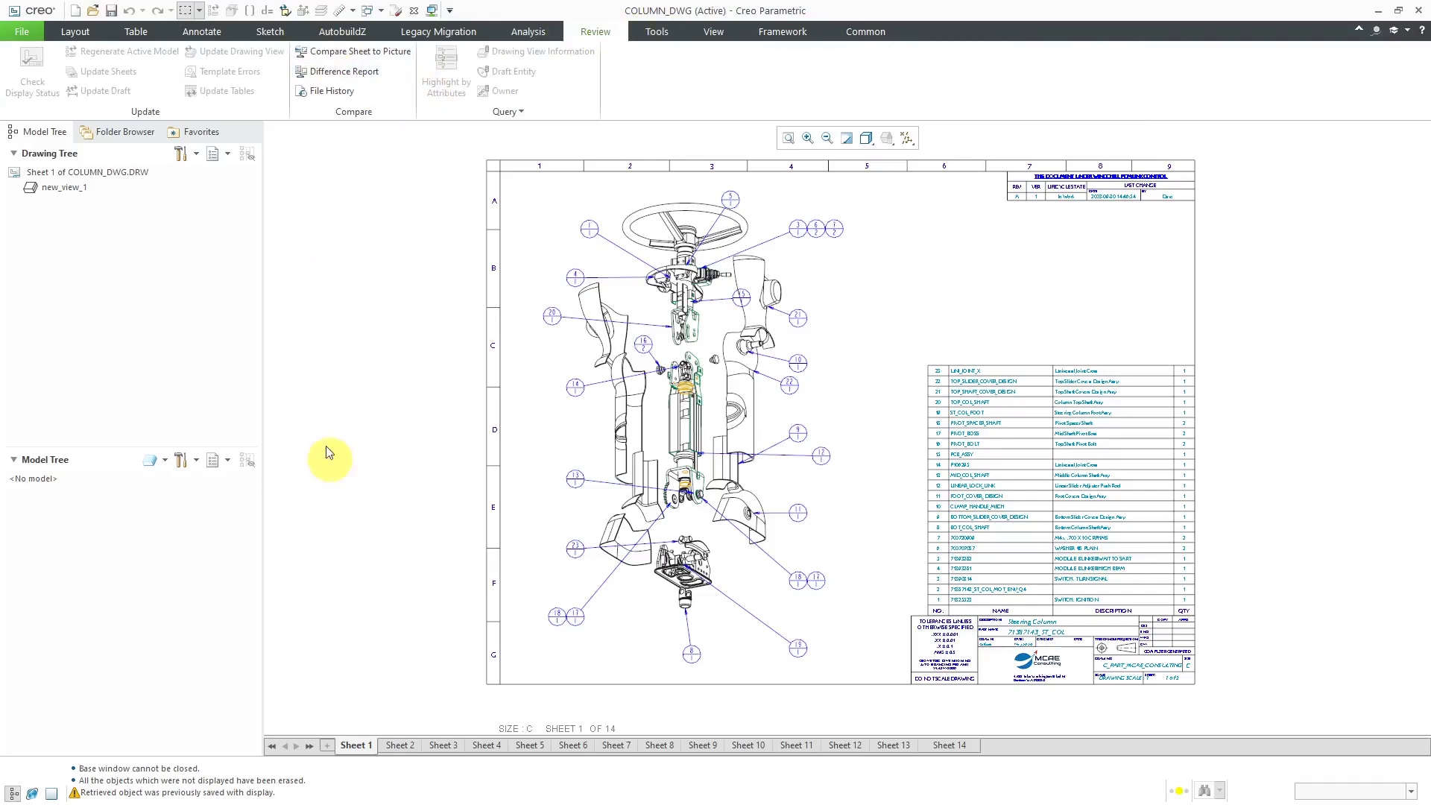
Look through the views on Sheets 2 to 8 of the drawing and return to Sheet 1.
left_click(412, 748)
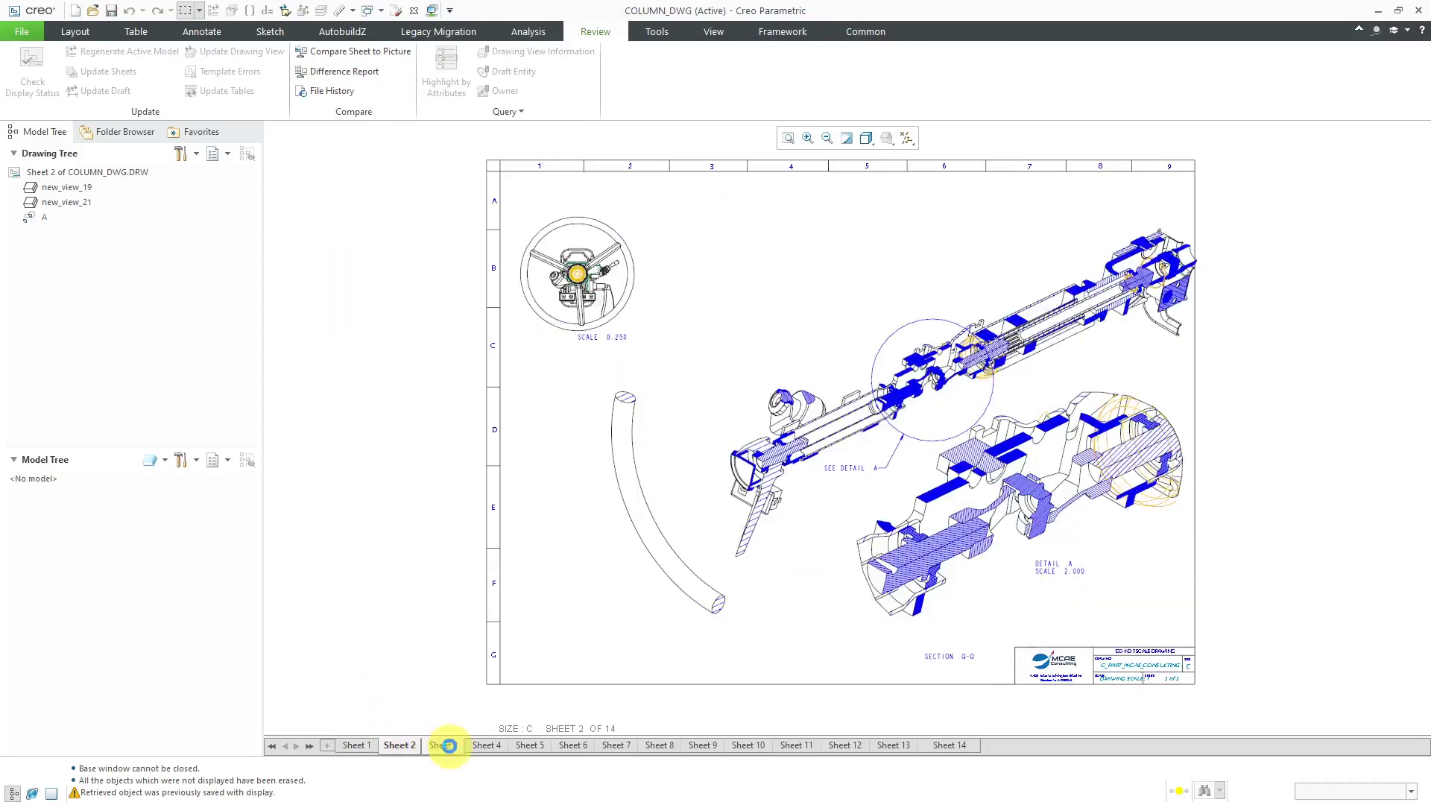
left_click(448, 745)
left_click(490, 744)
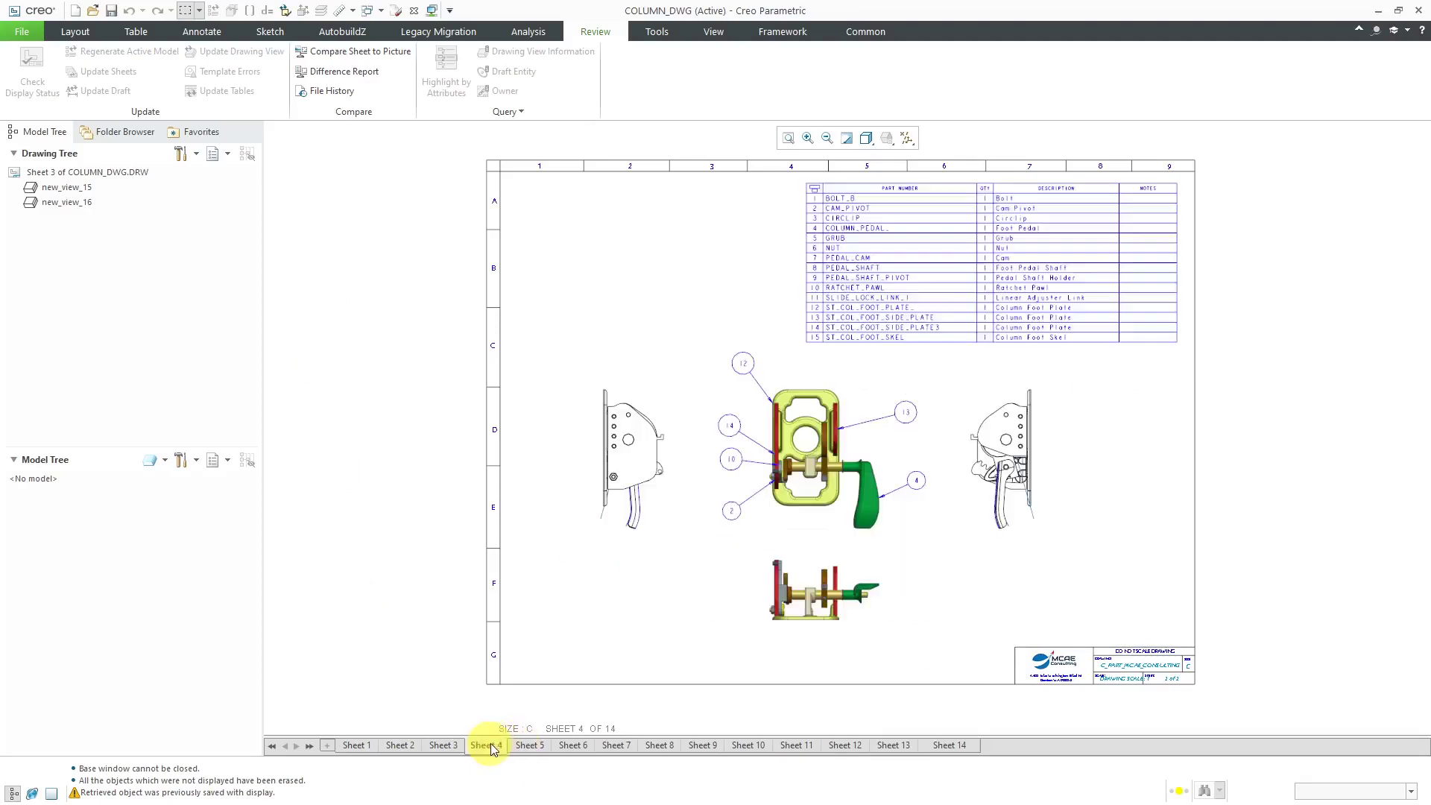
left_click(528, 745)
left_click(588, 748)
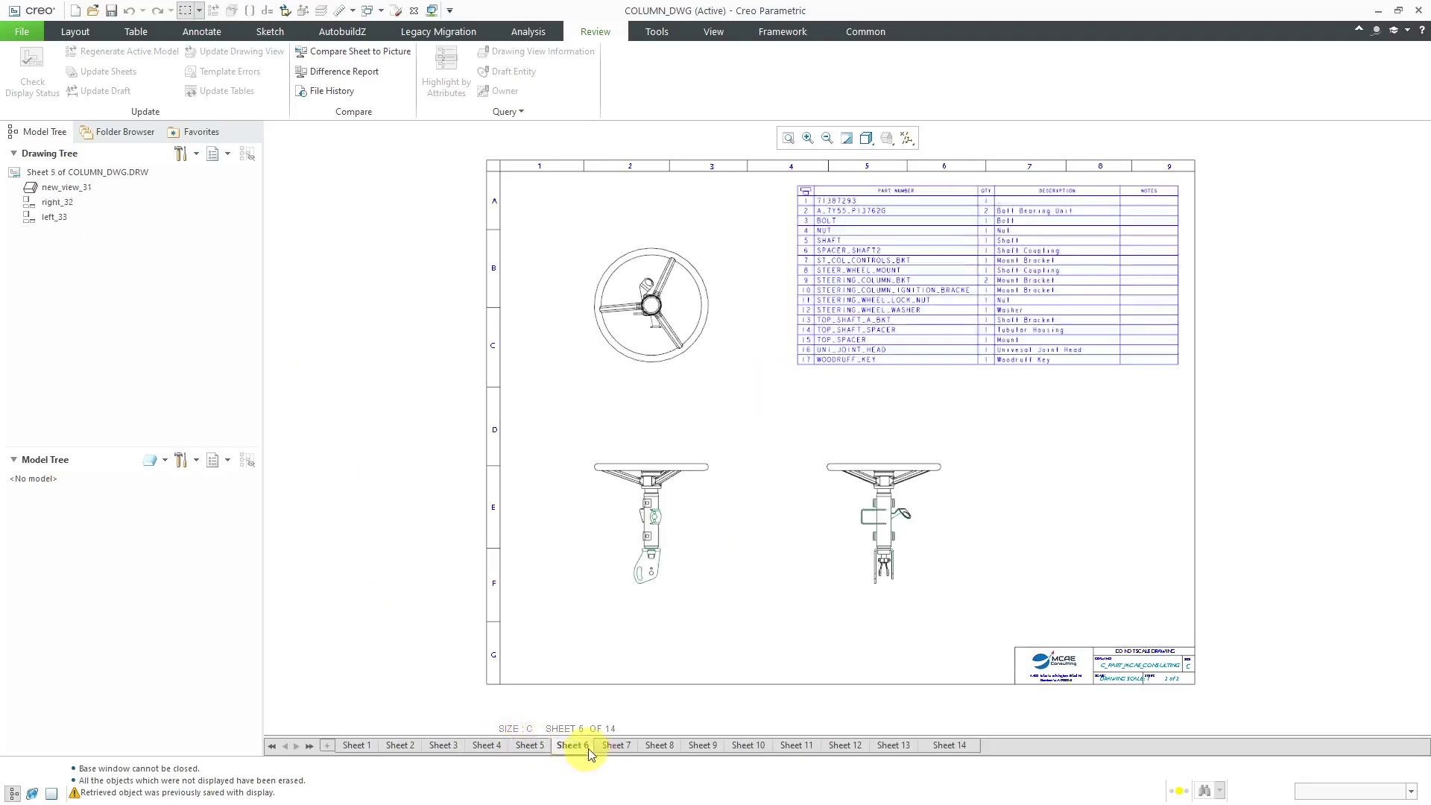
left_click(619, 743)
left_click(662, 747)
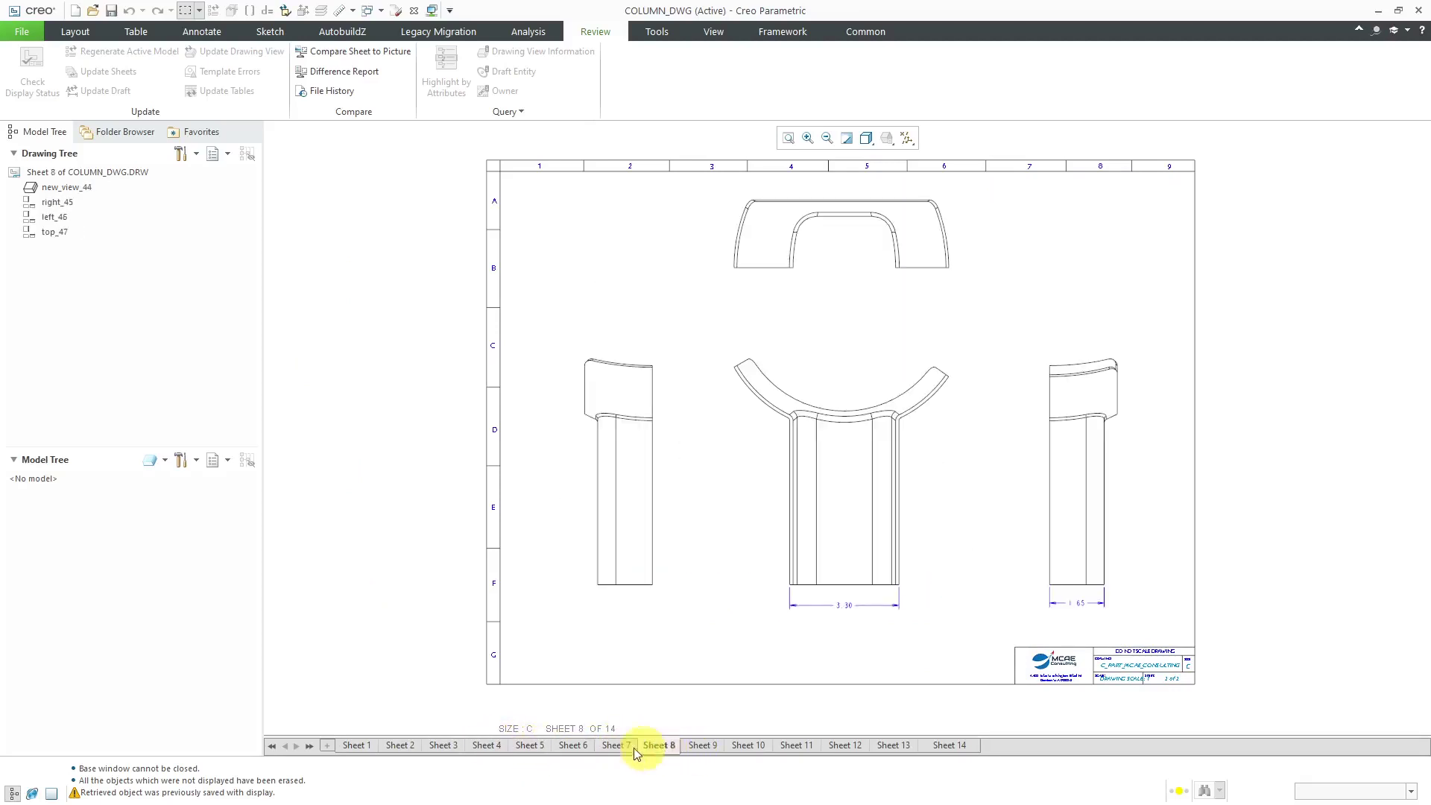
left_click(361, 746)
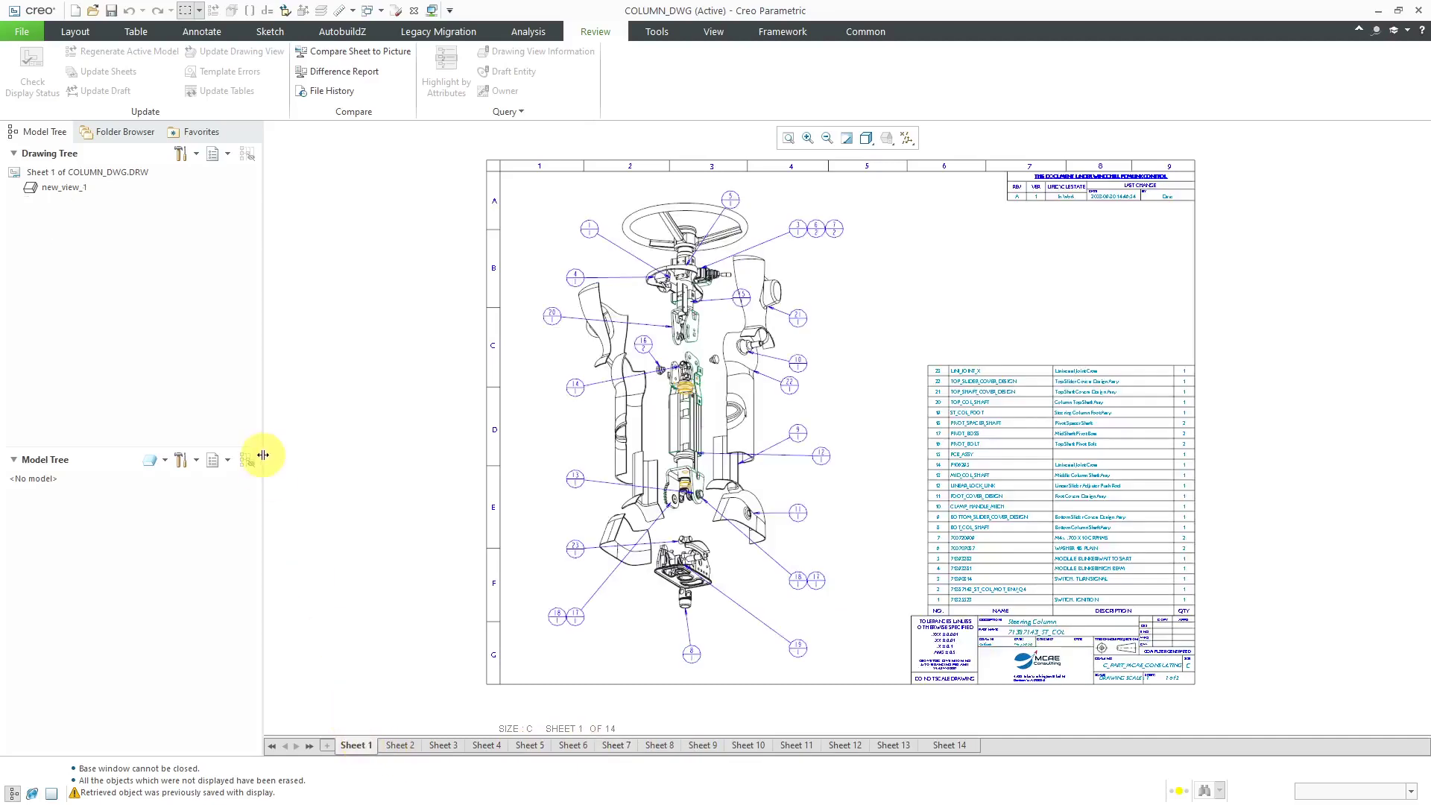
Retrieve the models for the view-only drawing and confirm the retrieval.
left_click(75, 31)
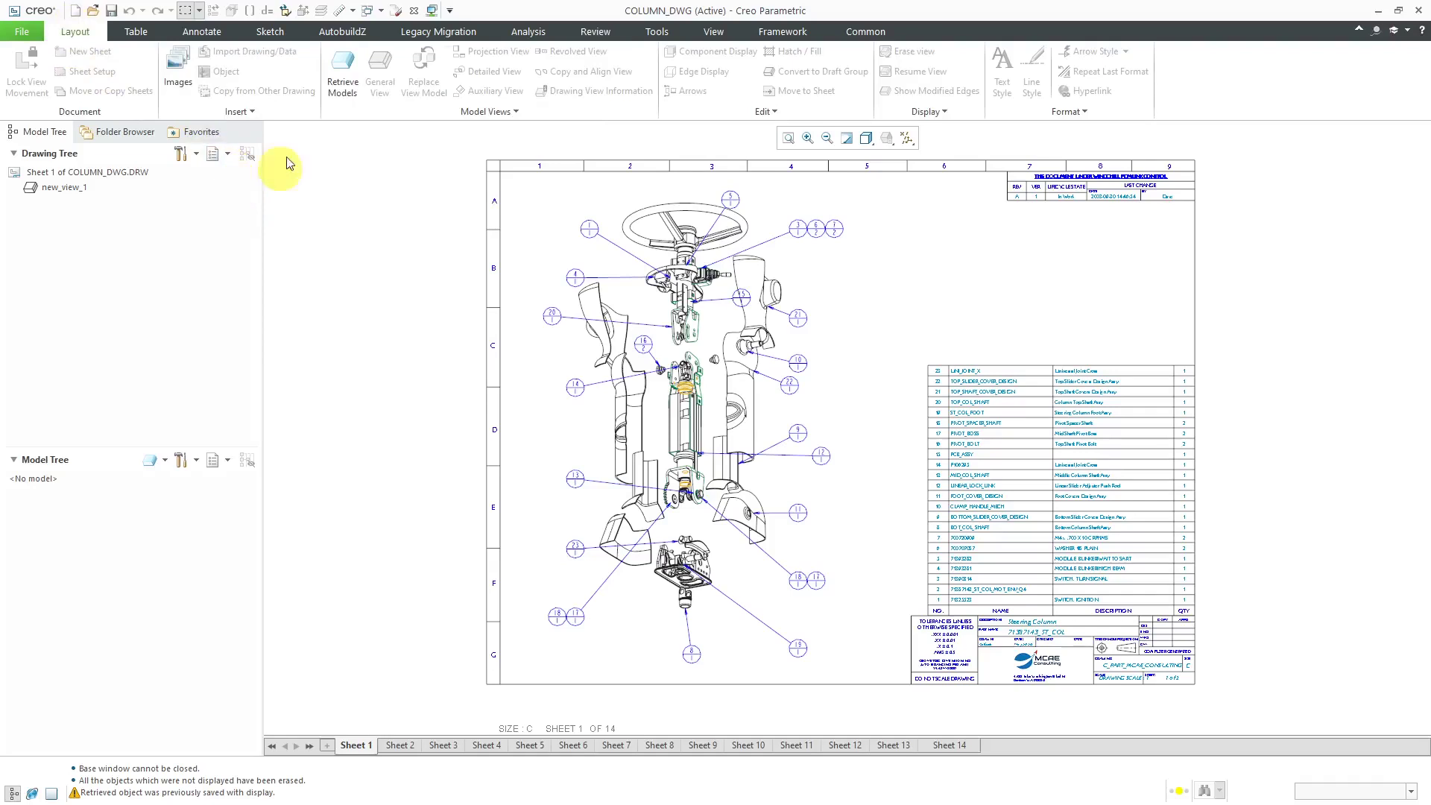
left_click(342, 88)
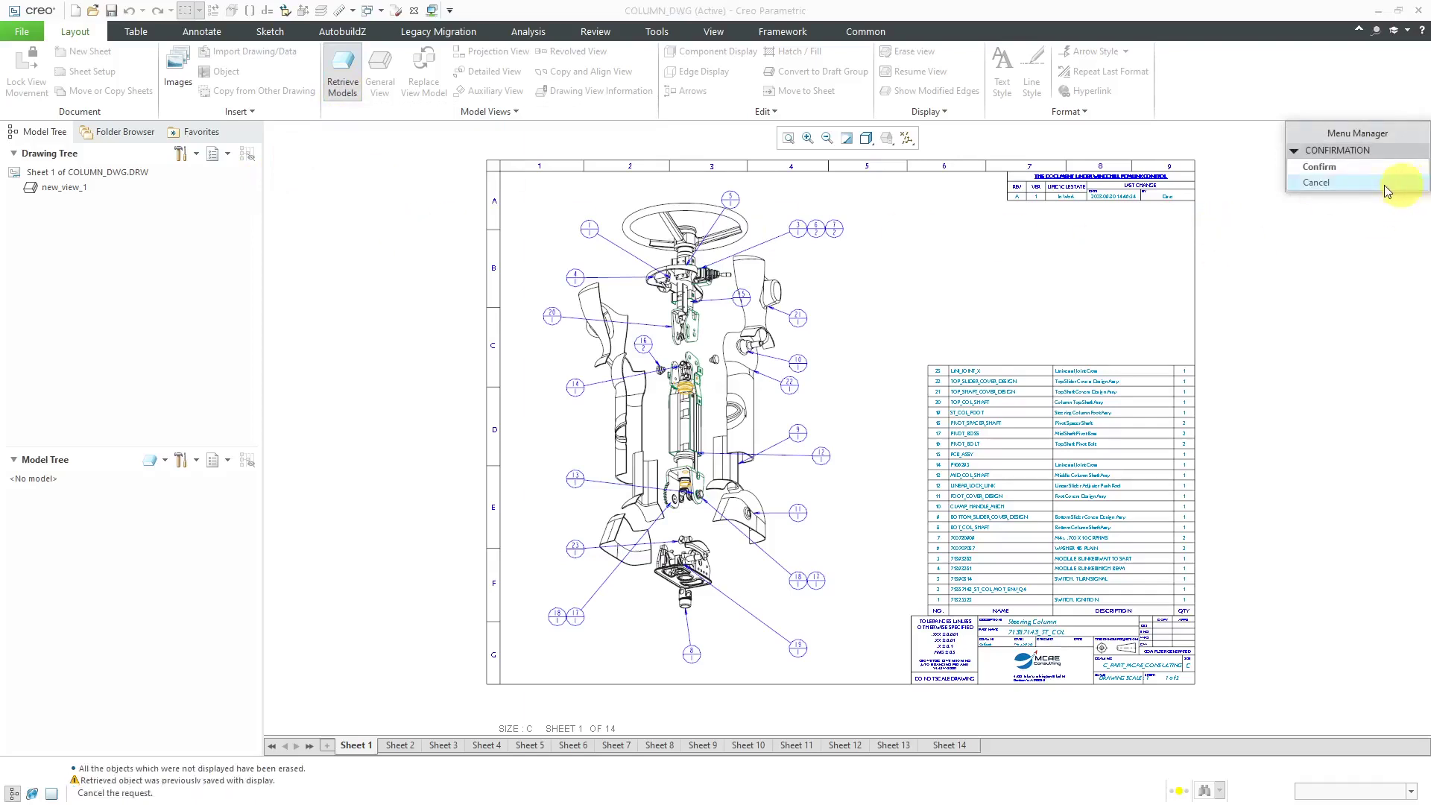
left_click(1330, 171)
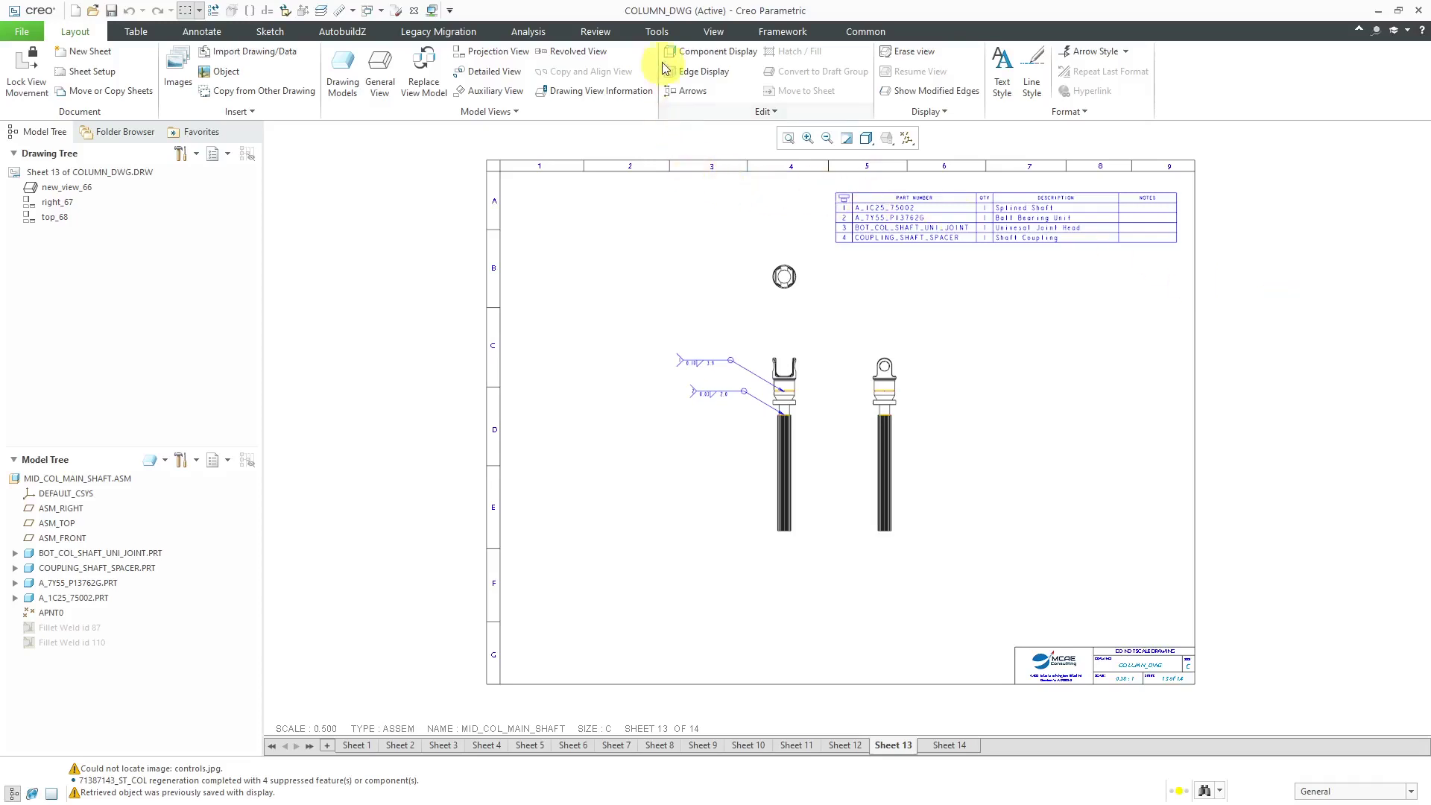
Start a new drawing representation and add a command that displays all views on sheet 13.
left_click(658, 36)
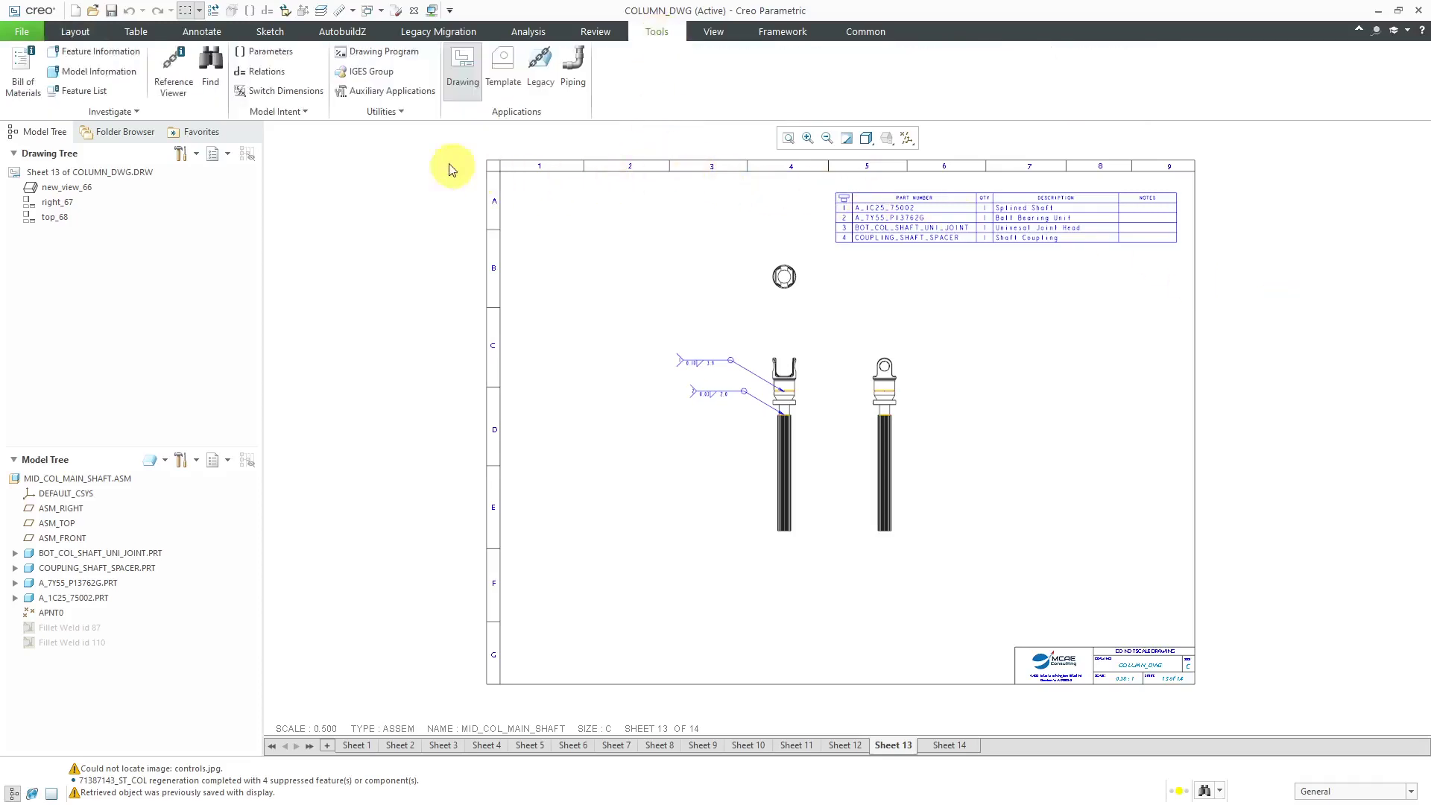
left_click(395, 128)
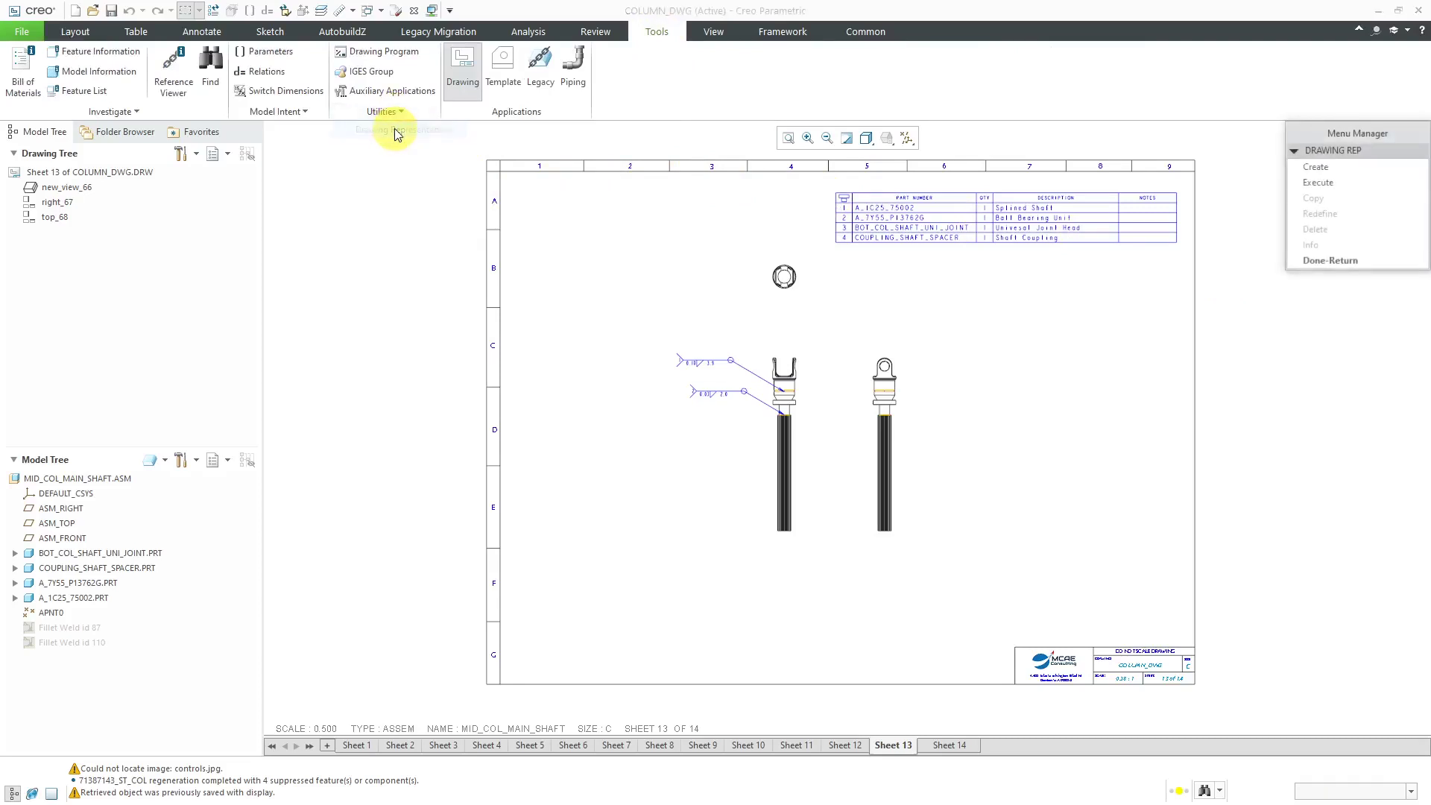
left_click(1326, 167)
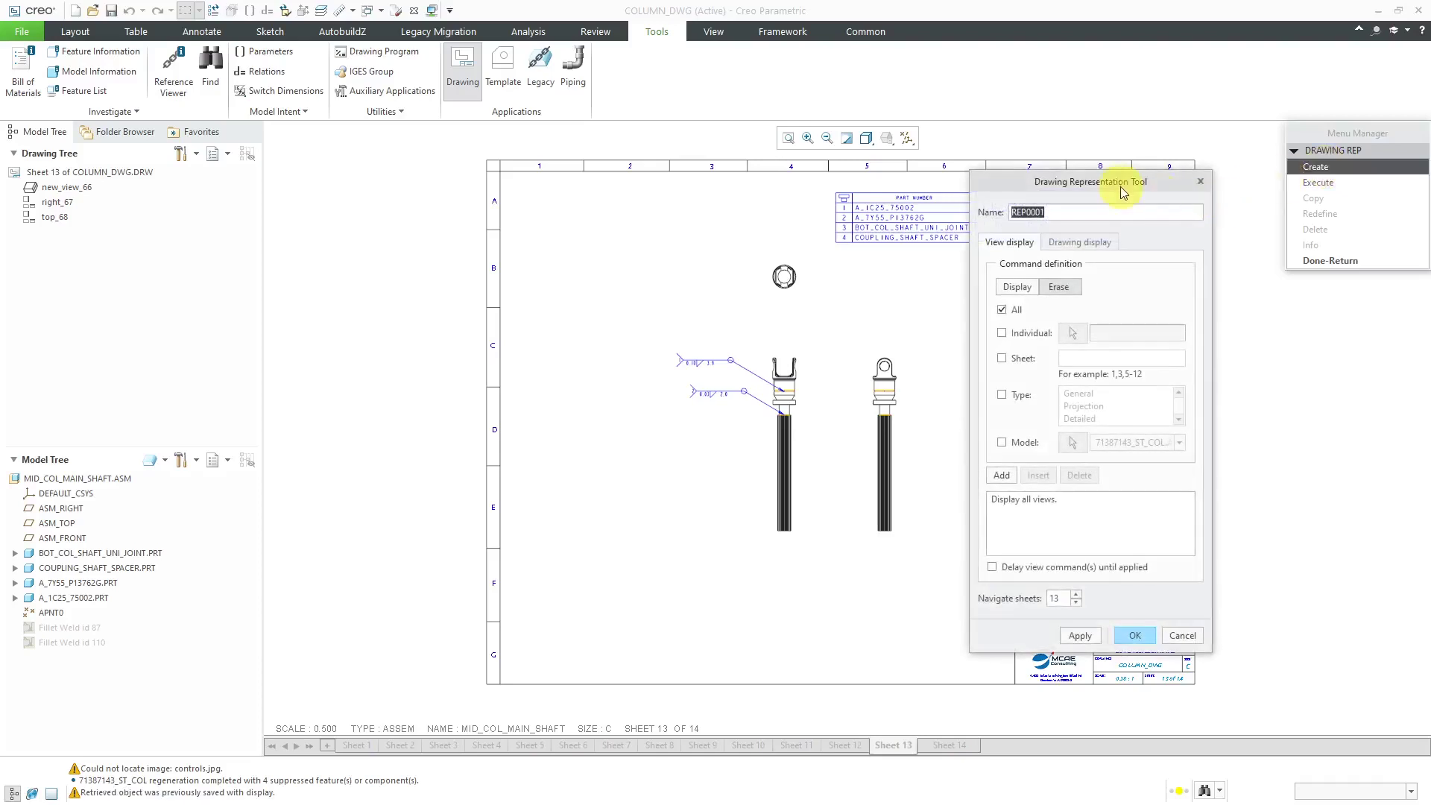
left_click_drag(1116, 180, 477, 204)
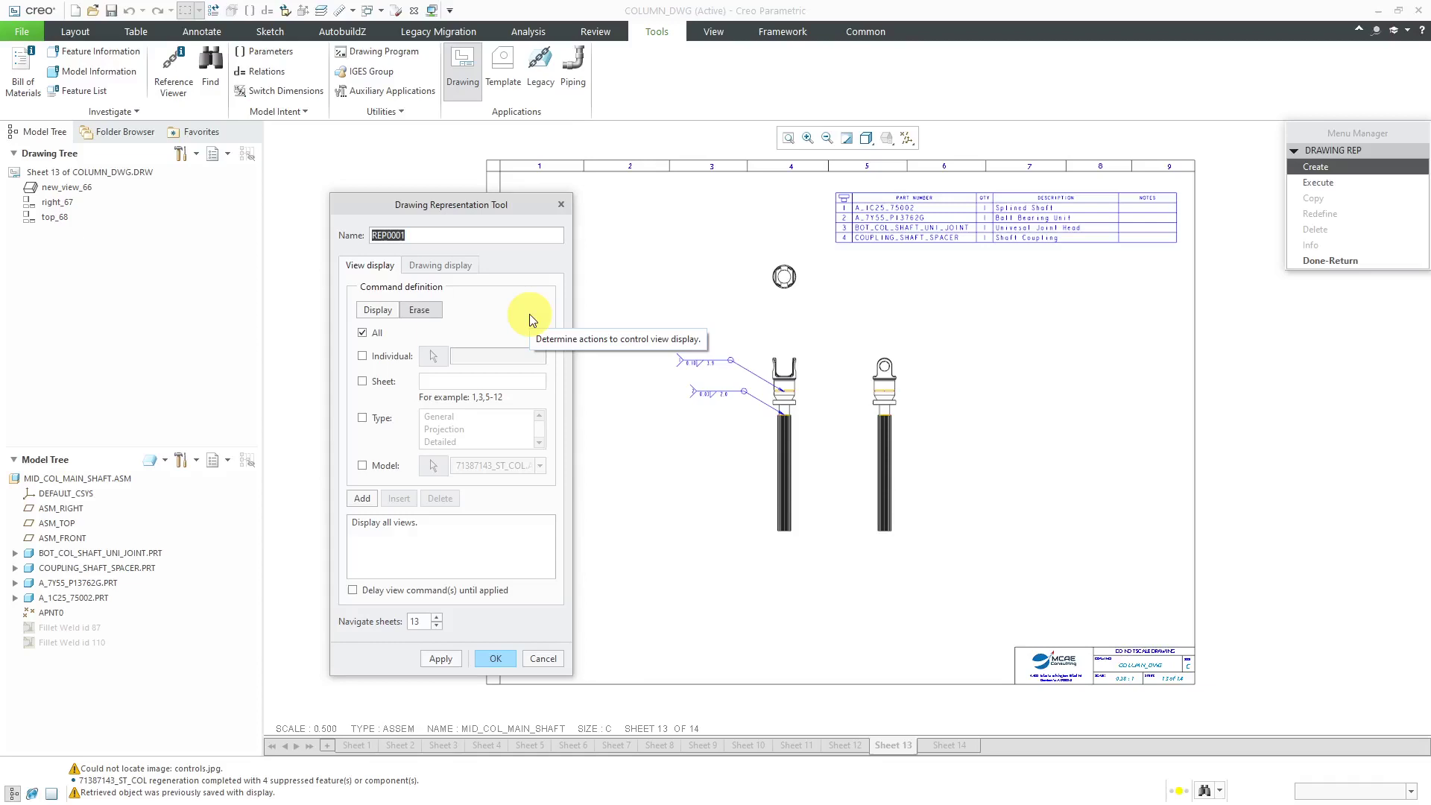
left_click(380, 311)
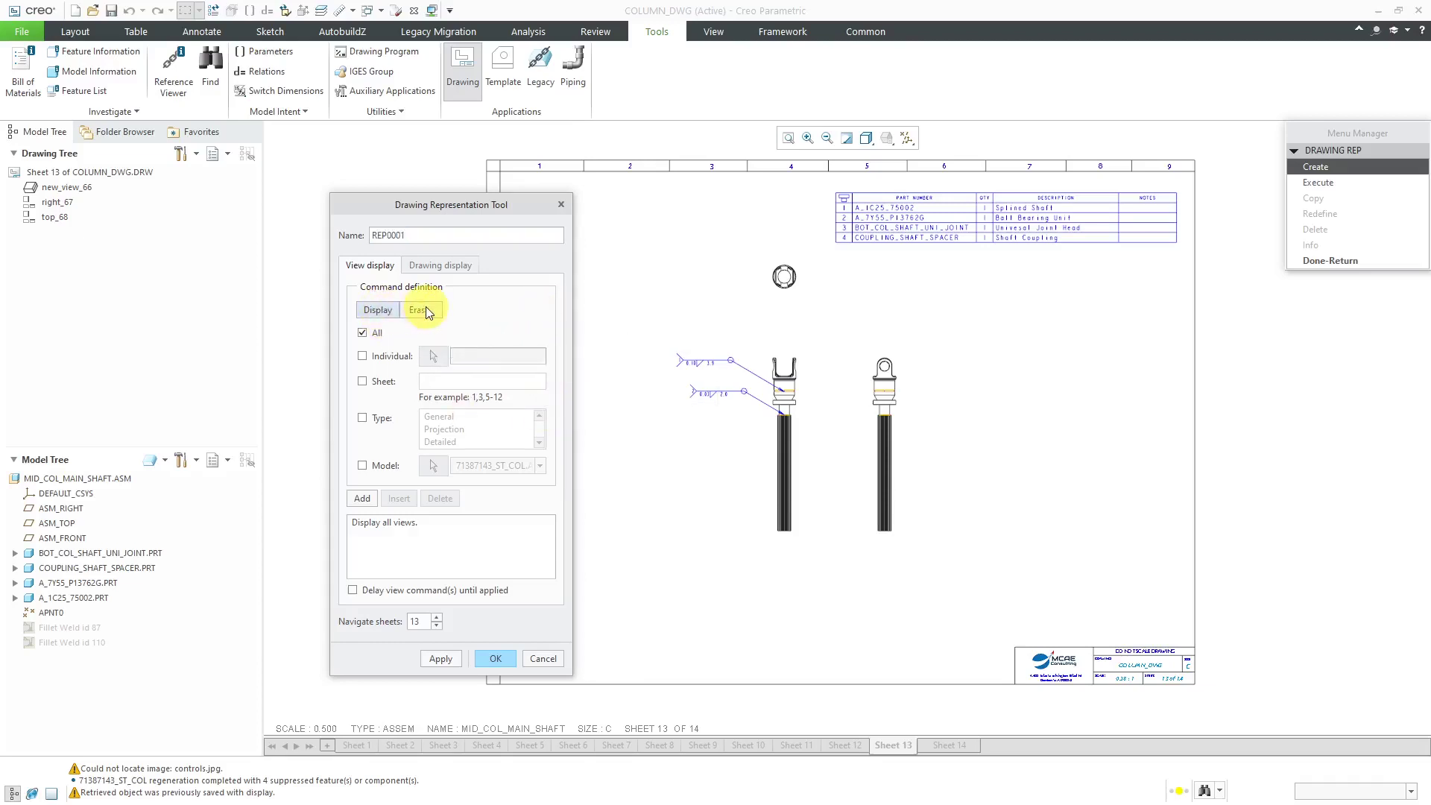
left_click(413, 312)
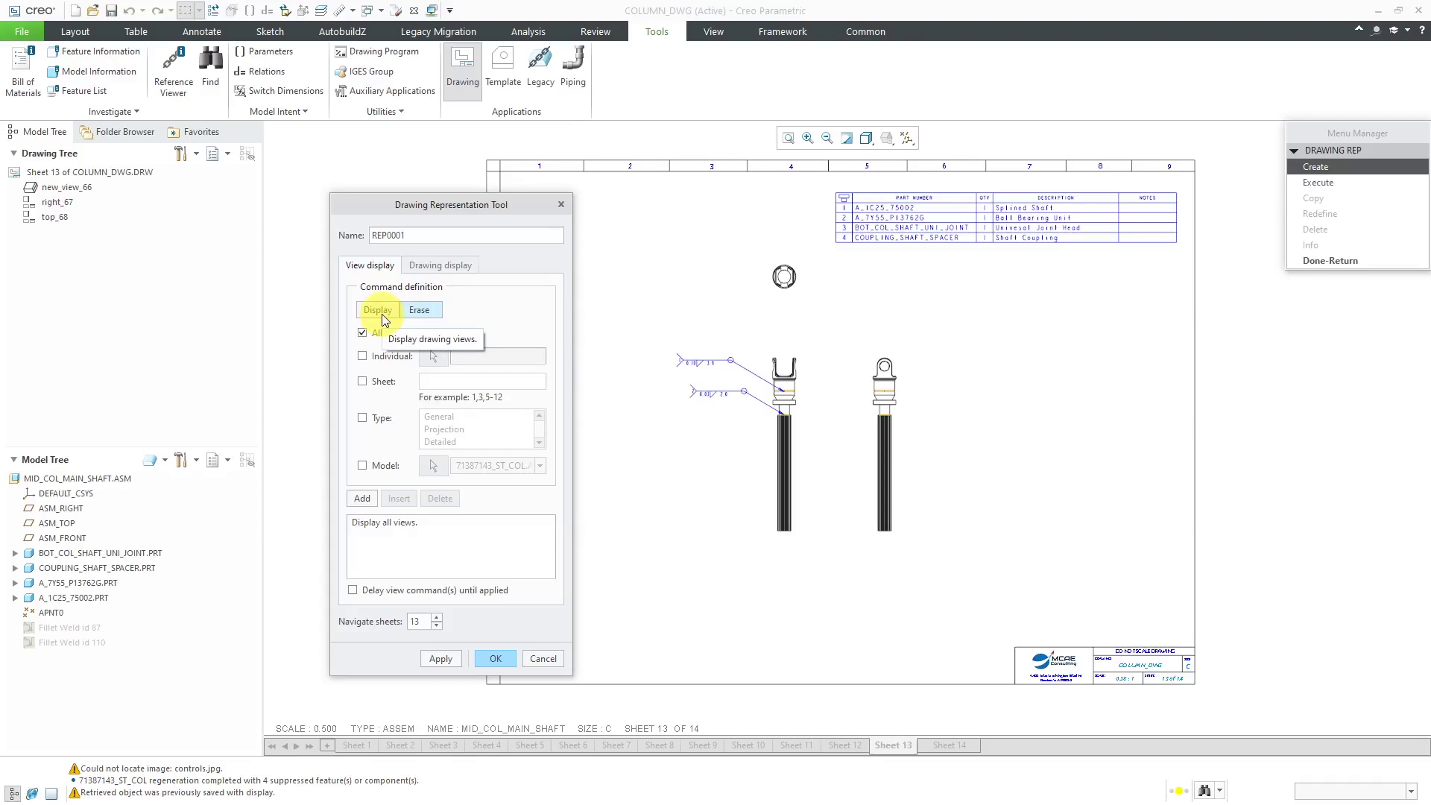
left_click(371, 384)
type("13")
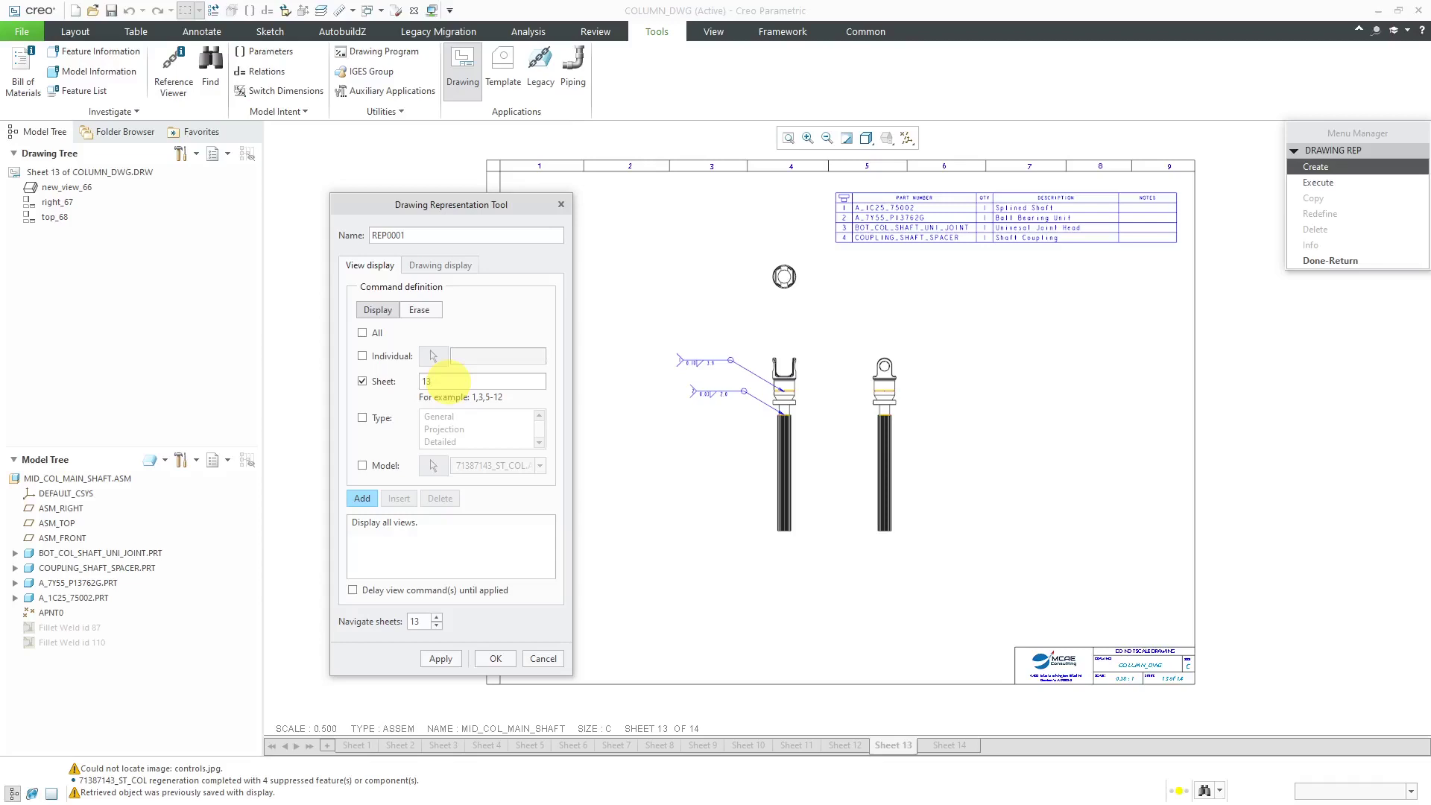
left_click(361, 498)
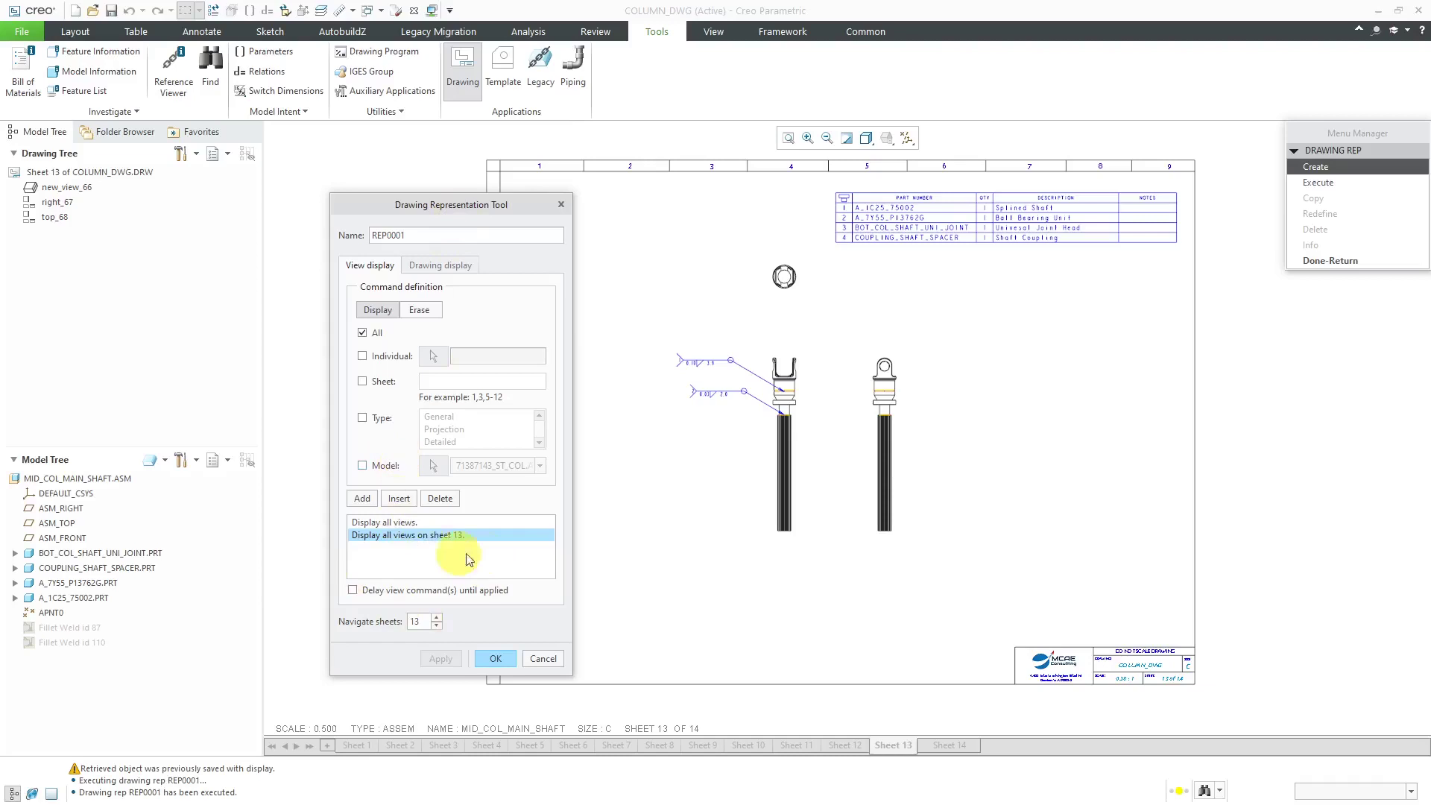
Set the drawing representation to go to sheet 13 with Frozen tables, then cancel it and leave the drawing representation command.
left_click(445, 270)
left_click(367, 310)
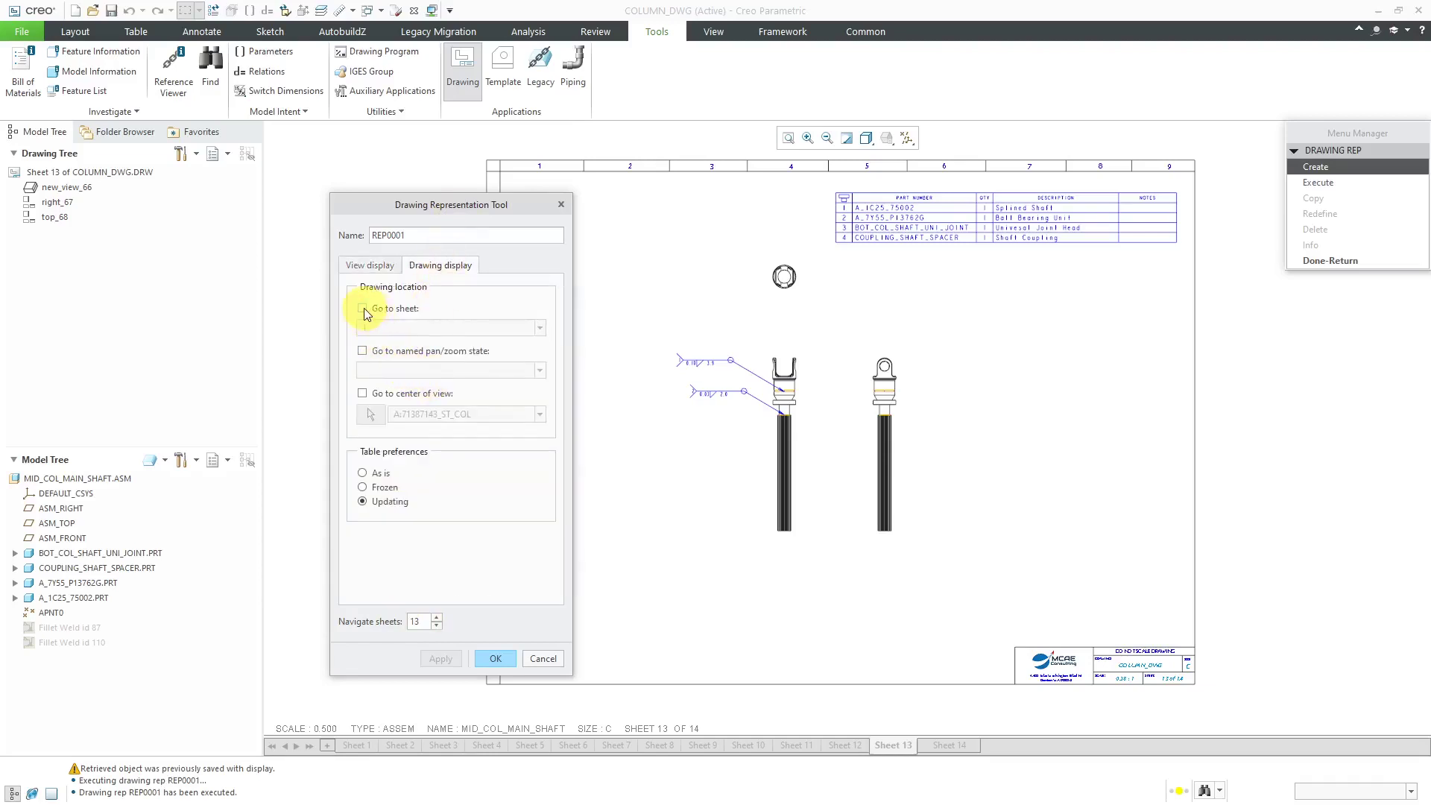
left_click(540, 328)
left_click(485, 495)
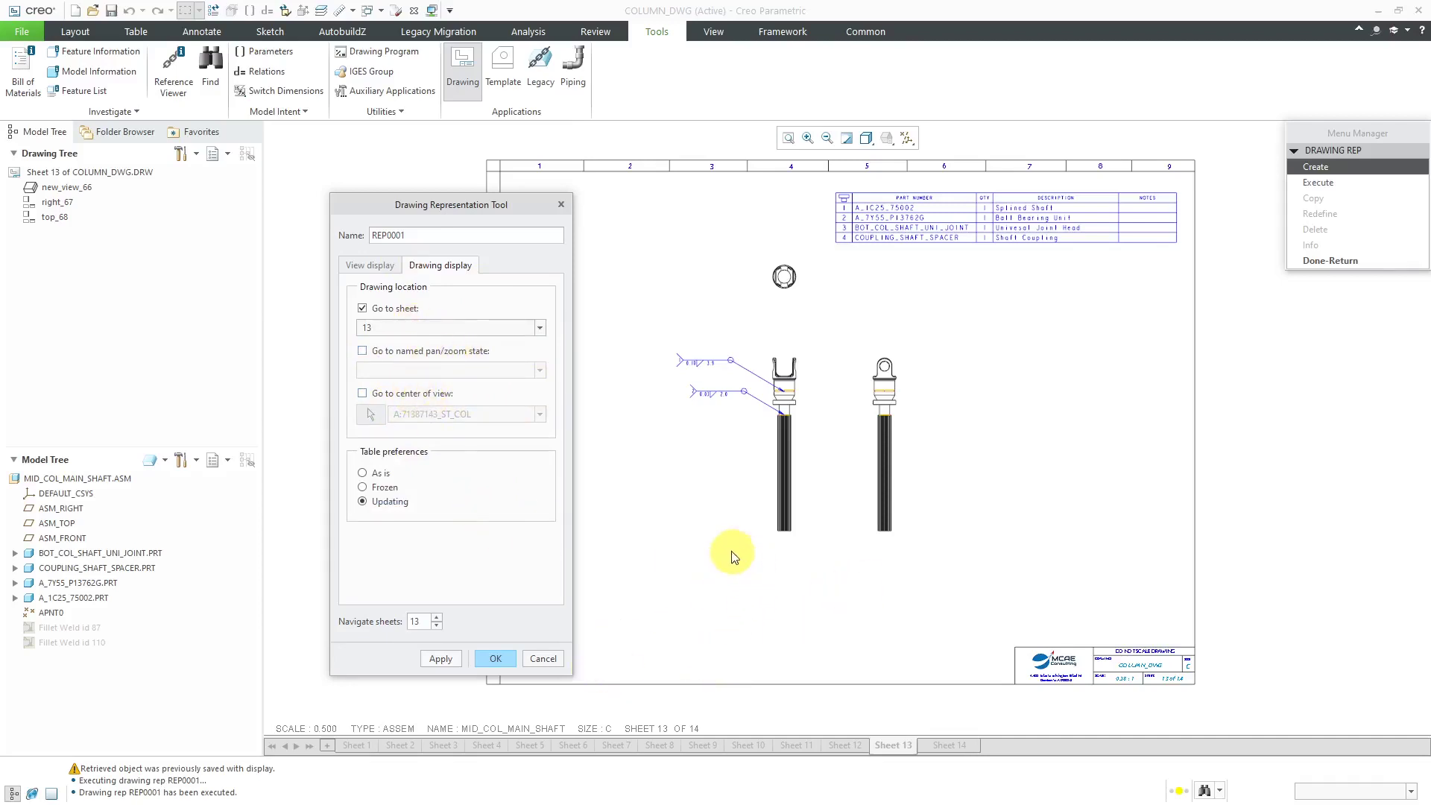
left_click(382, 488)
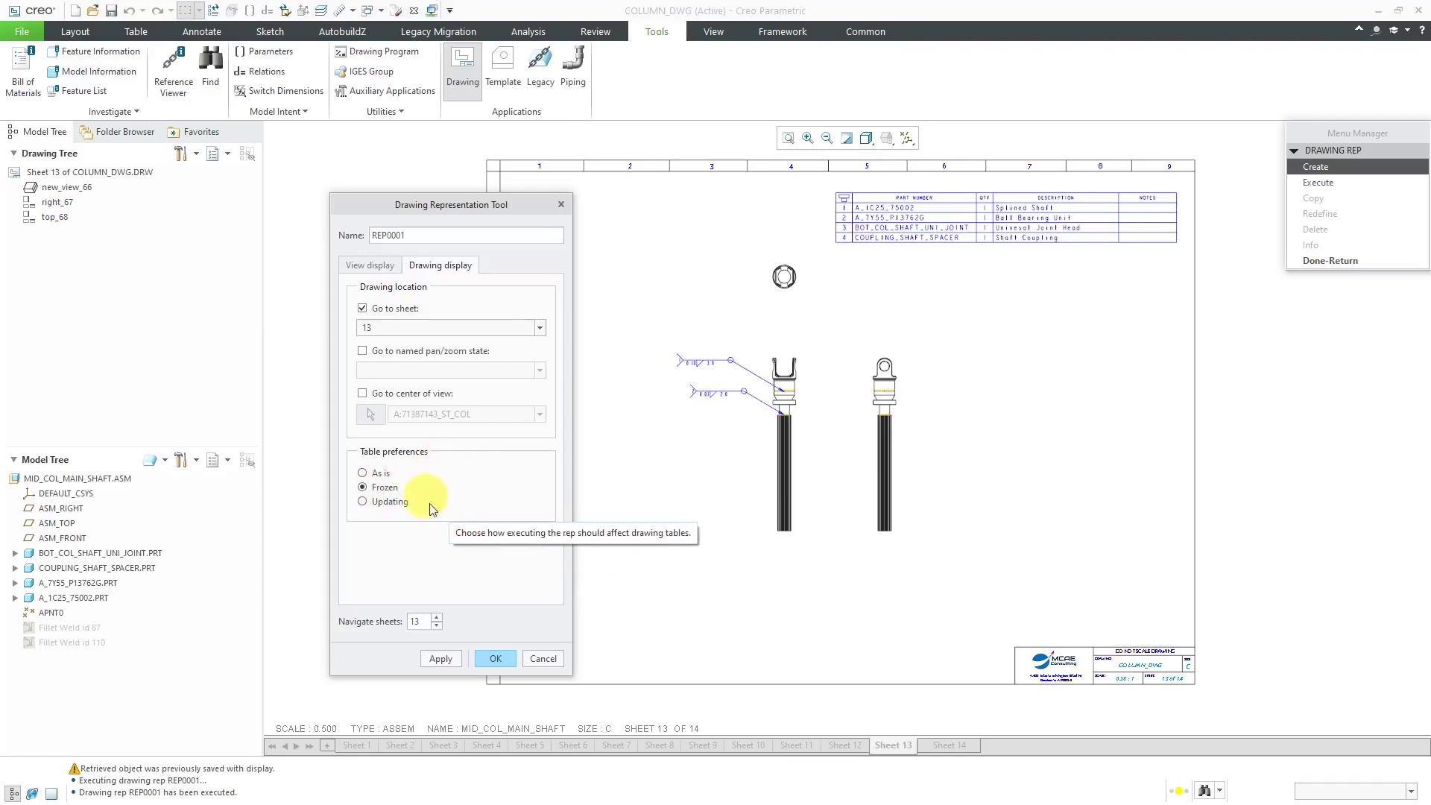
left_click(558, 661)
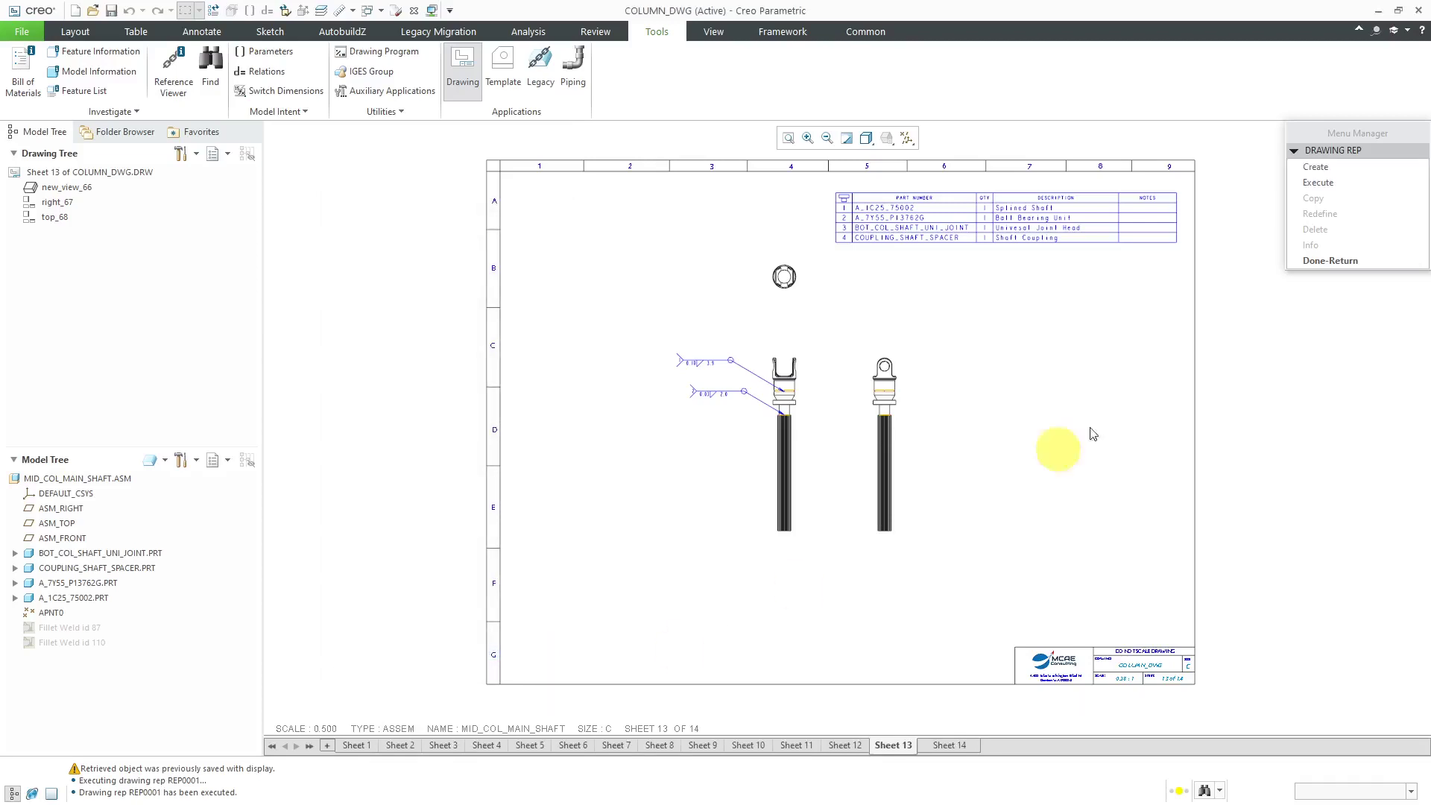
left_click(1313, 262)
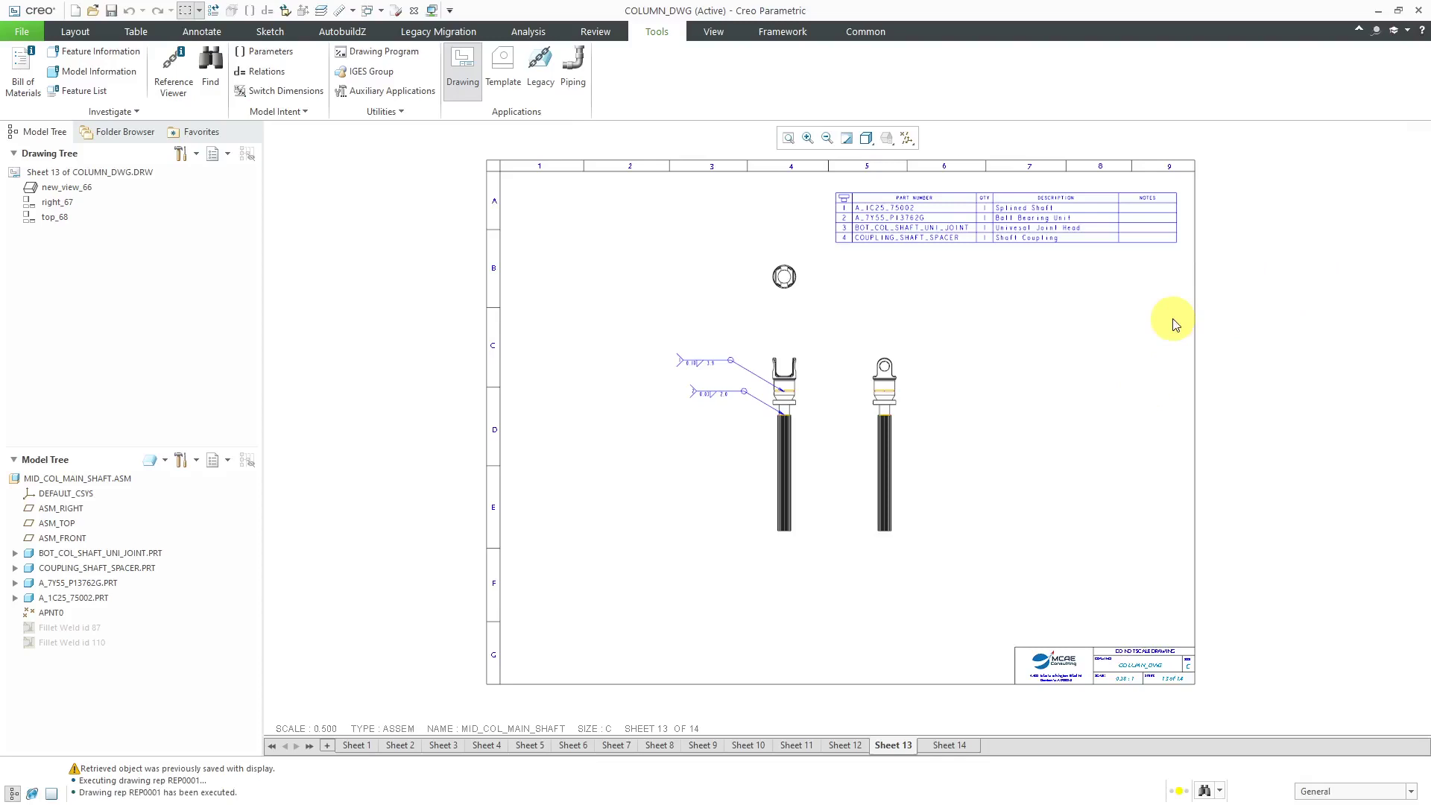
On Sheet 3, set the simplified representation of the full vertical compression and max tilt view to Automatic Rep.
left_click(400, 744)
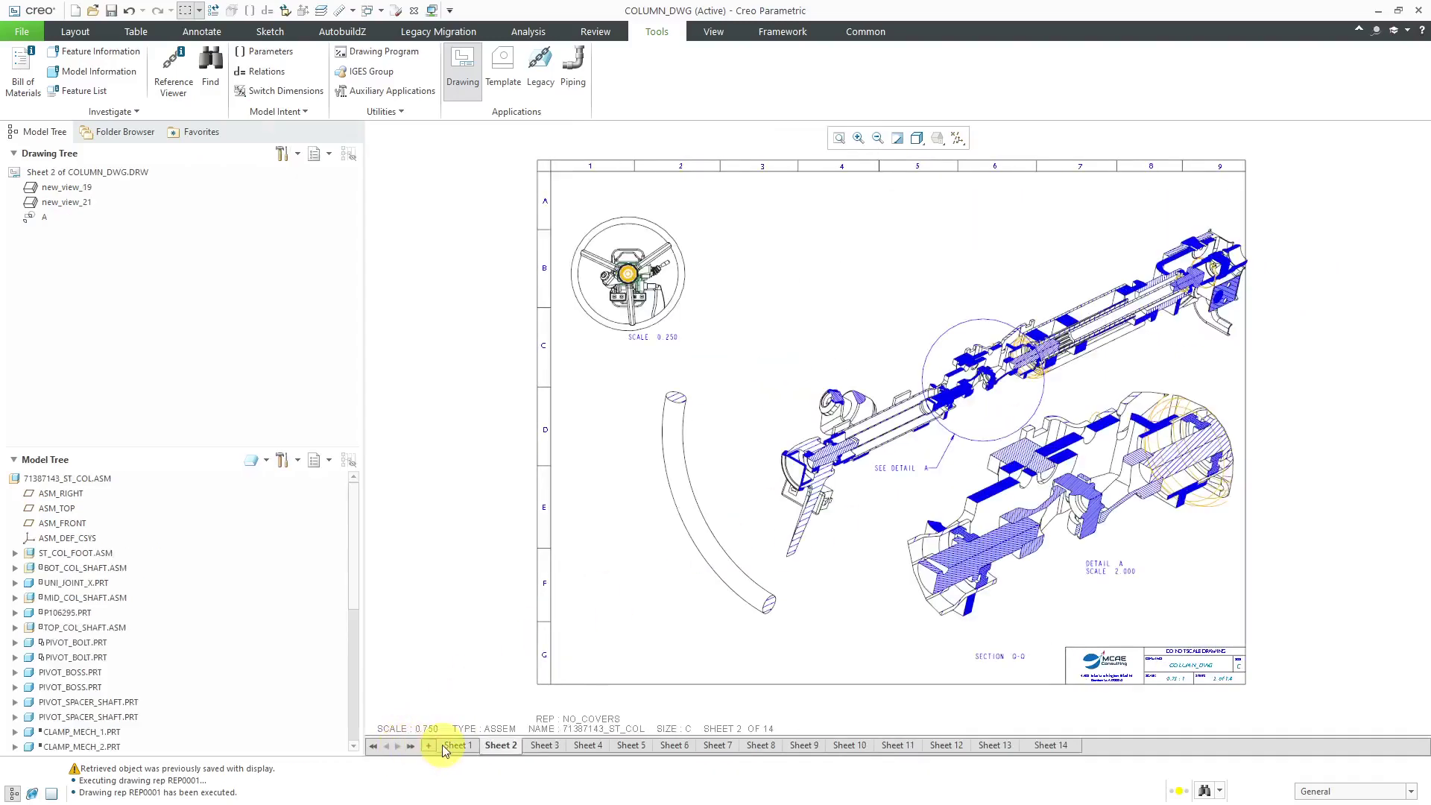
left_click(548, 745)
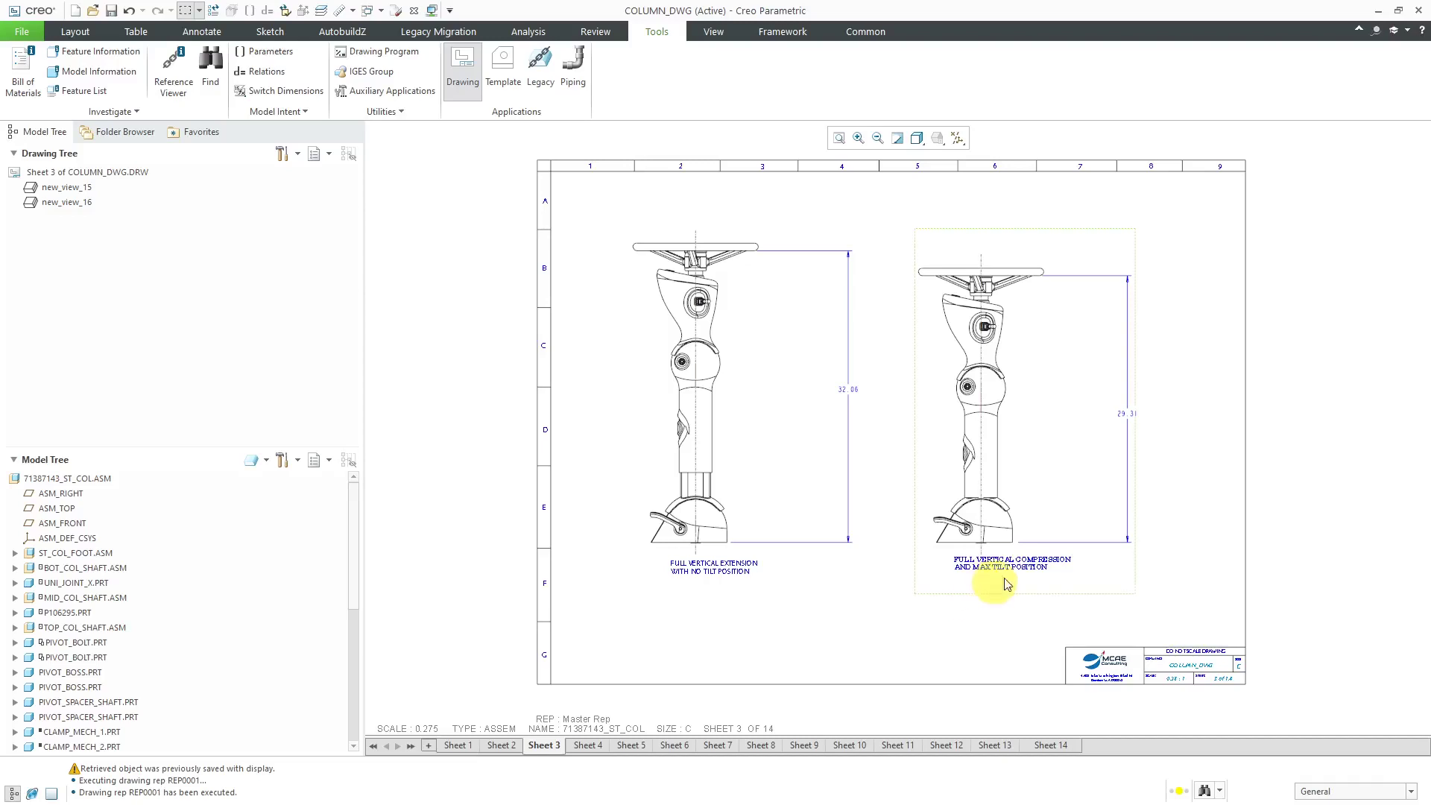
mouse_move(1092, 524)
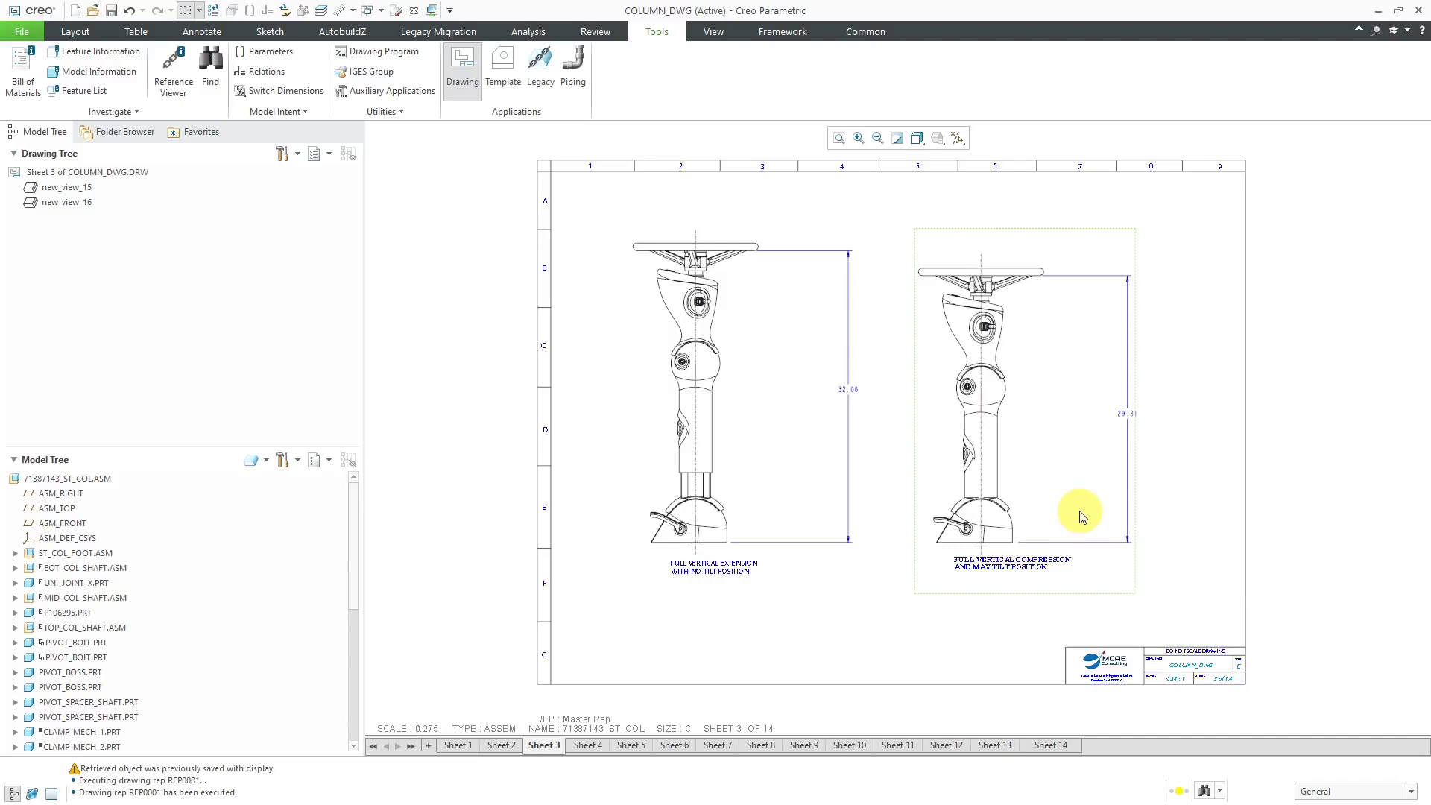
left_click(1082, 515)
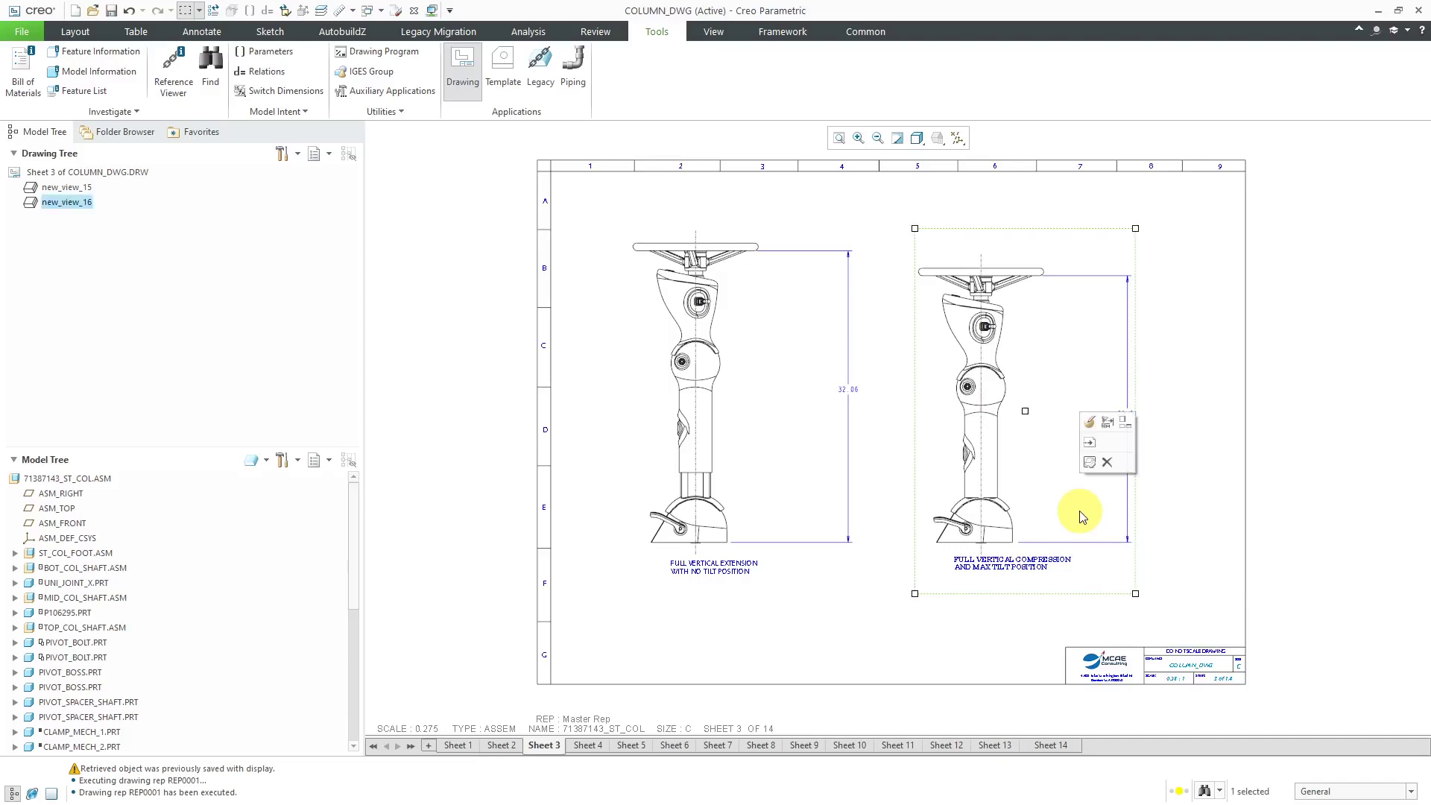
left_click(1087, 430)
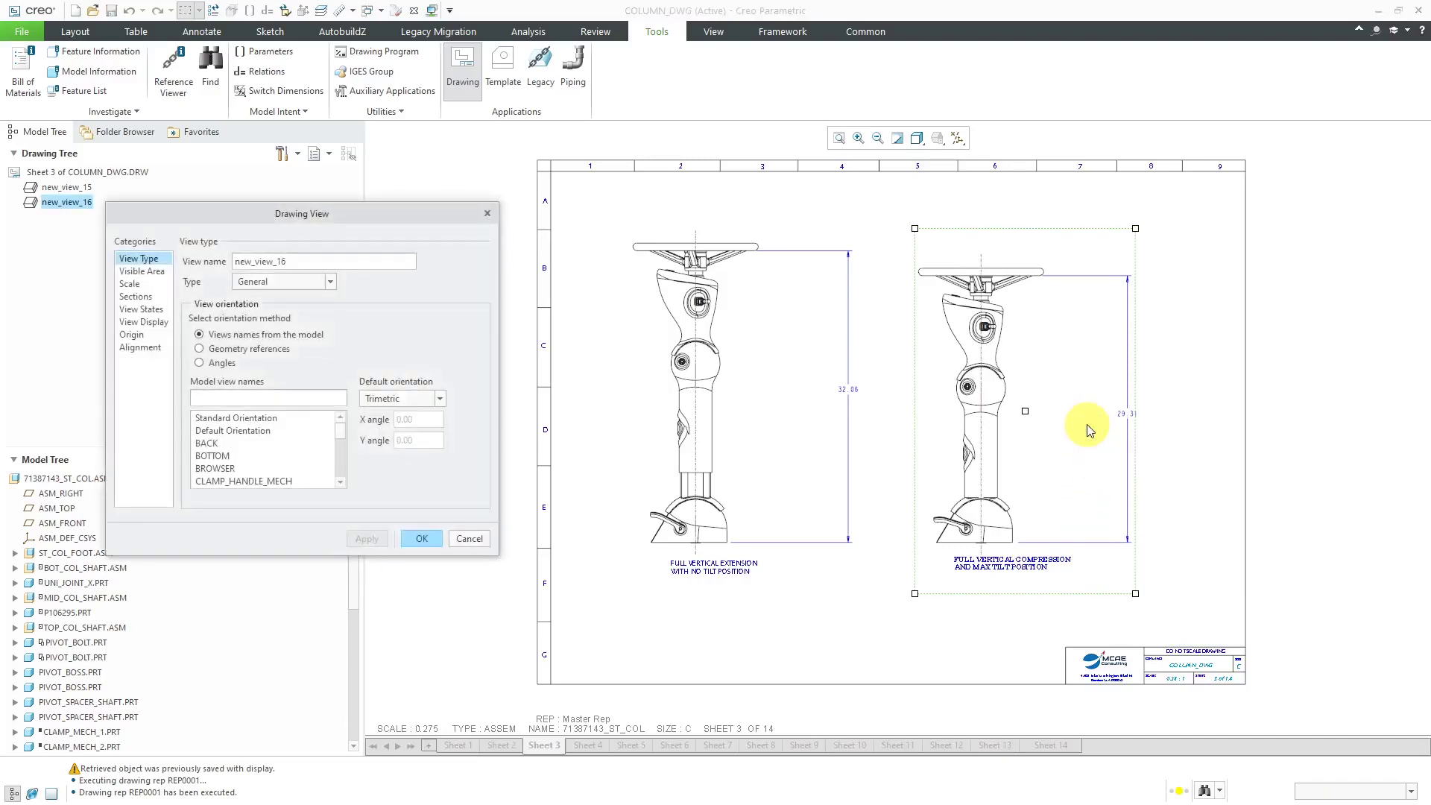
left_click(152, 313)
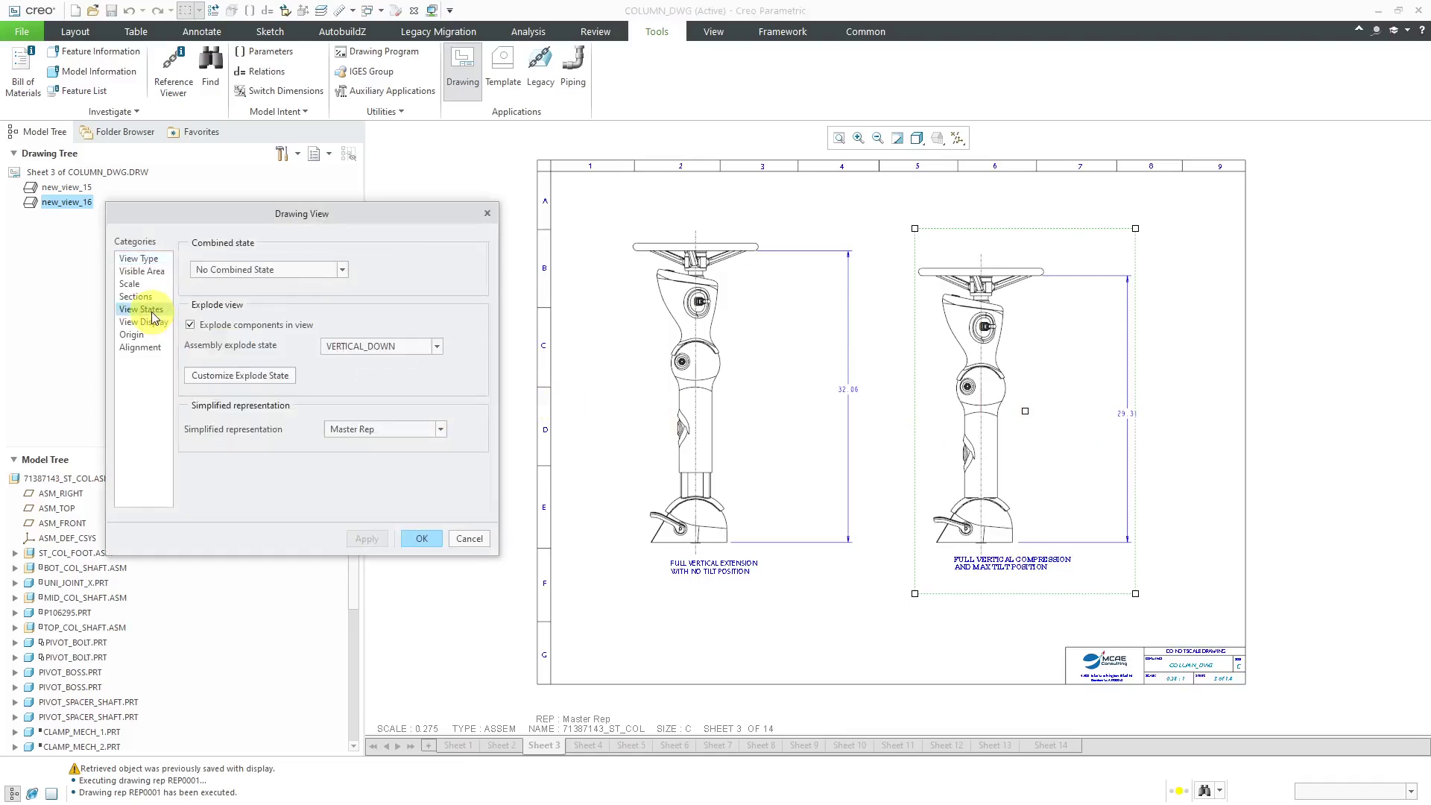
left_click(368, 431)
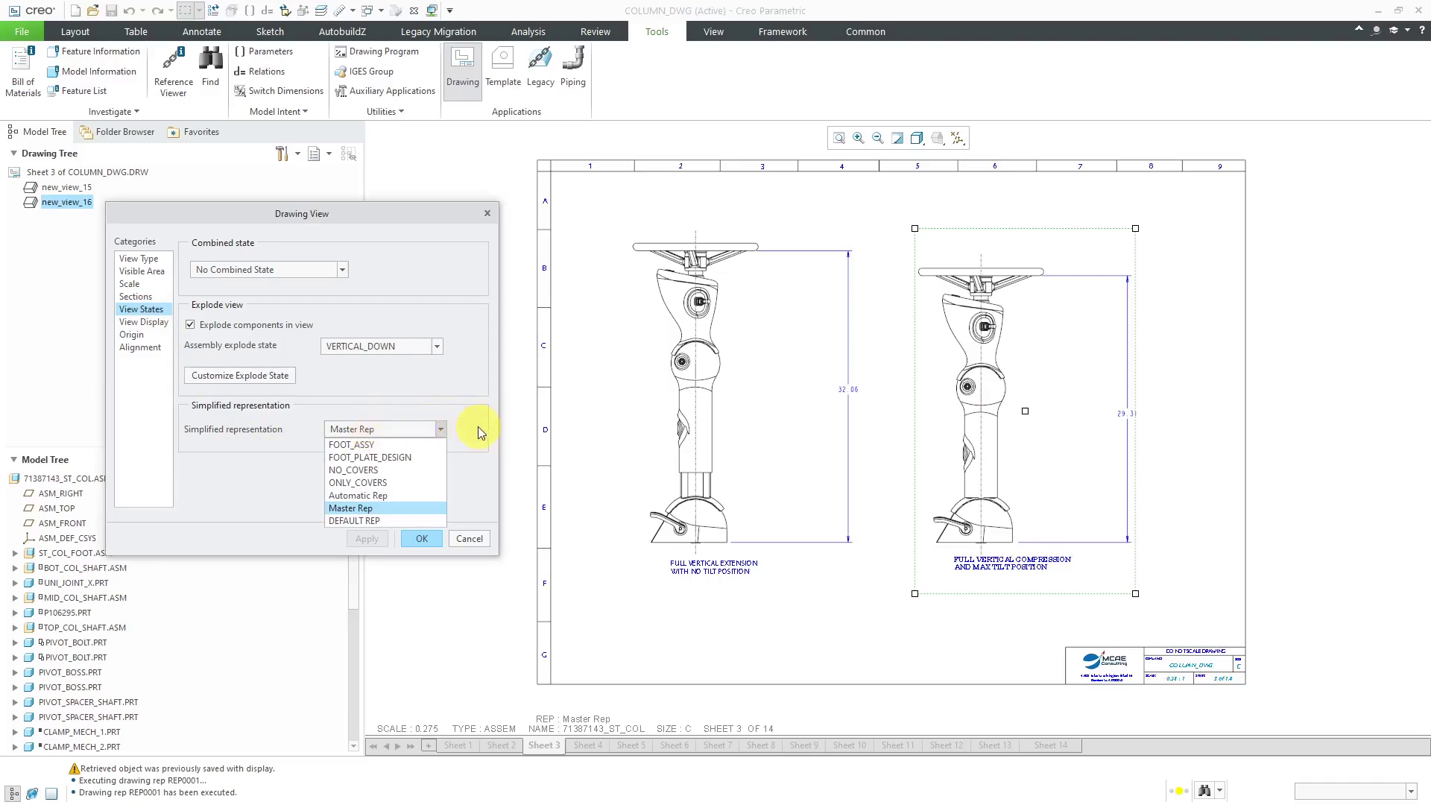
left_click(415, 494)
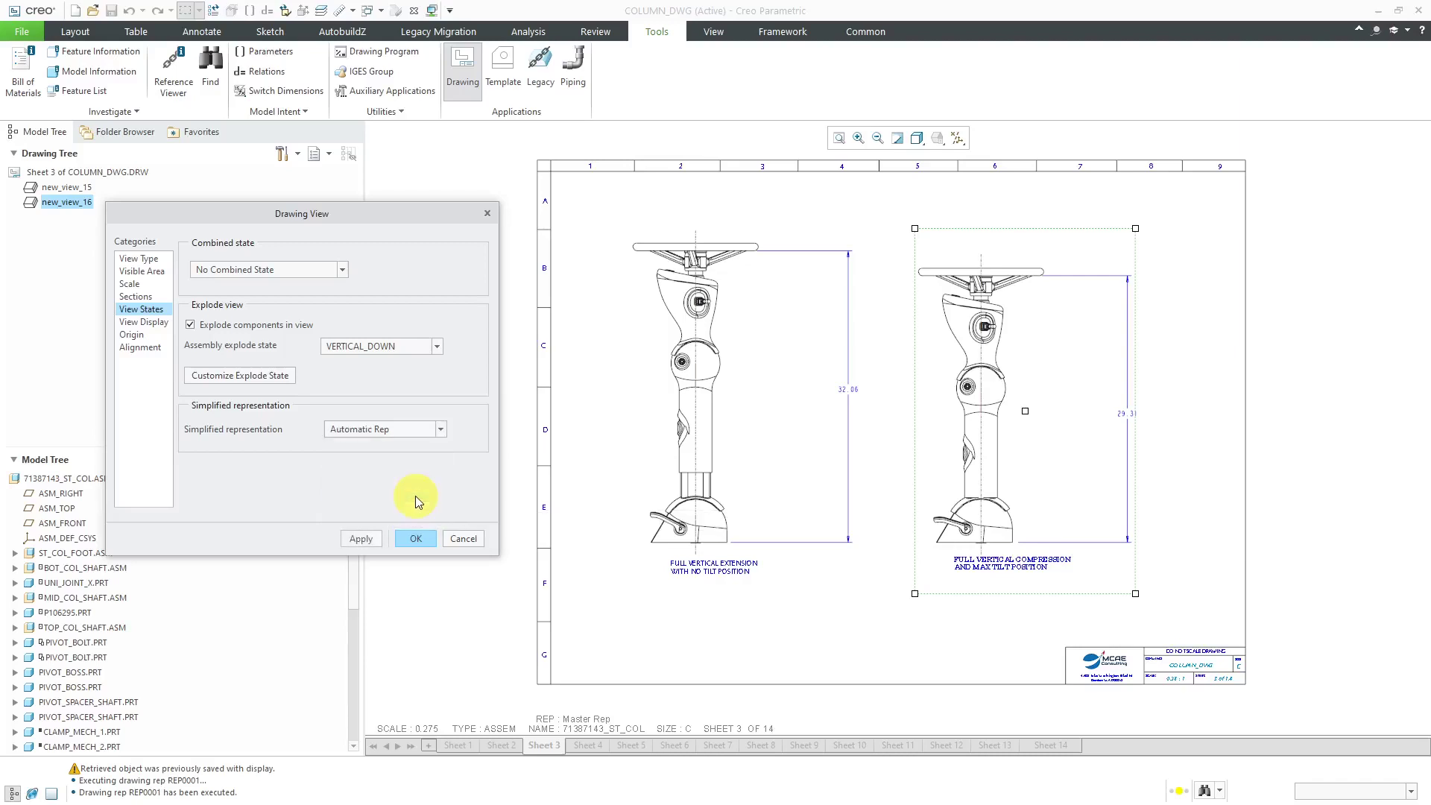
left_click(414, 540)
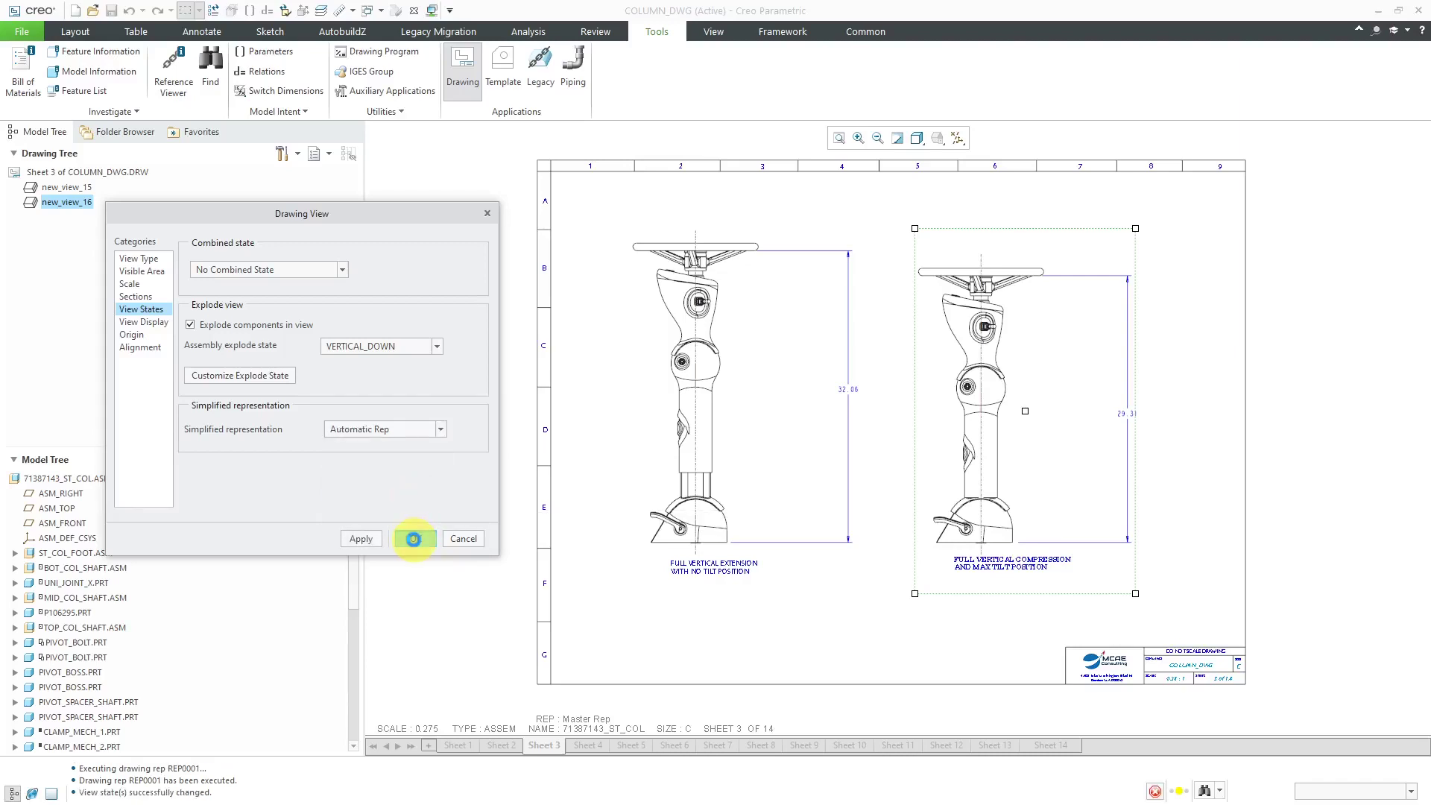
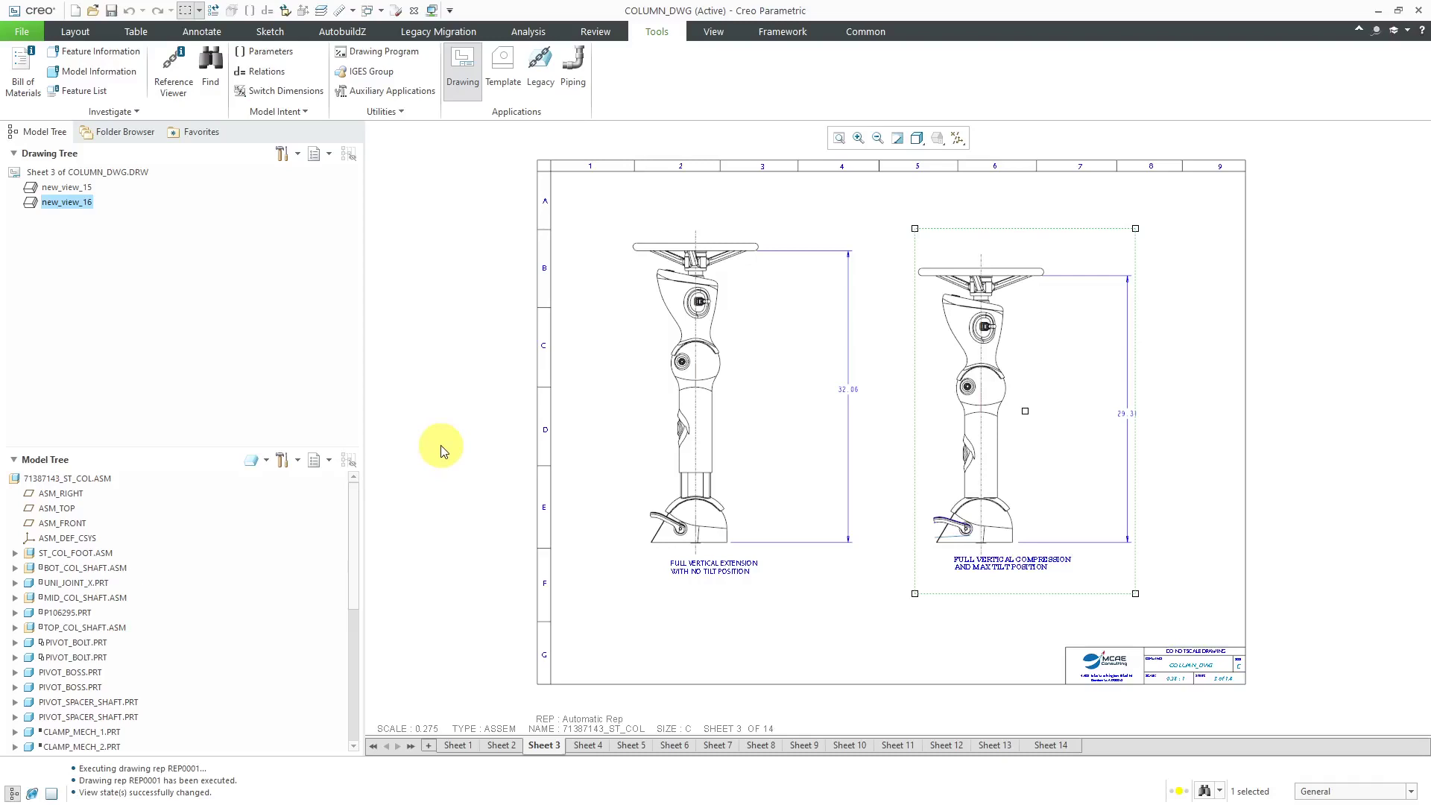
Open the top-level assembly 71387143_ST_COL.ASM from the drawing in its Master Rep.
right_click(93, 480)
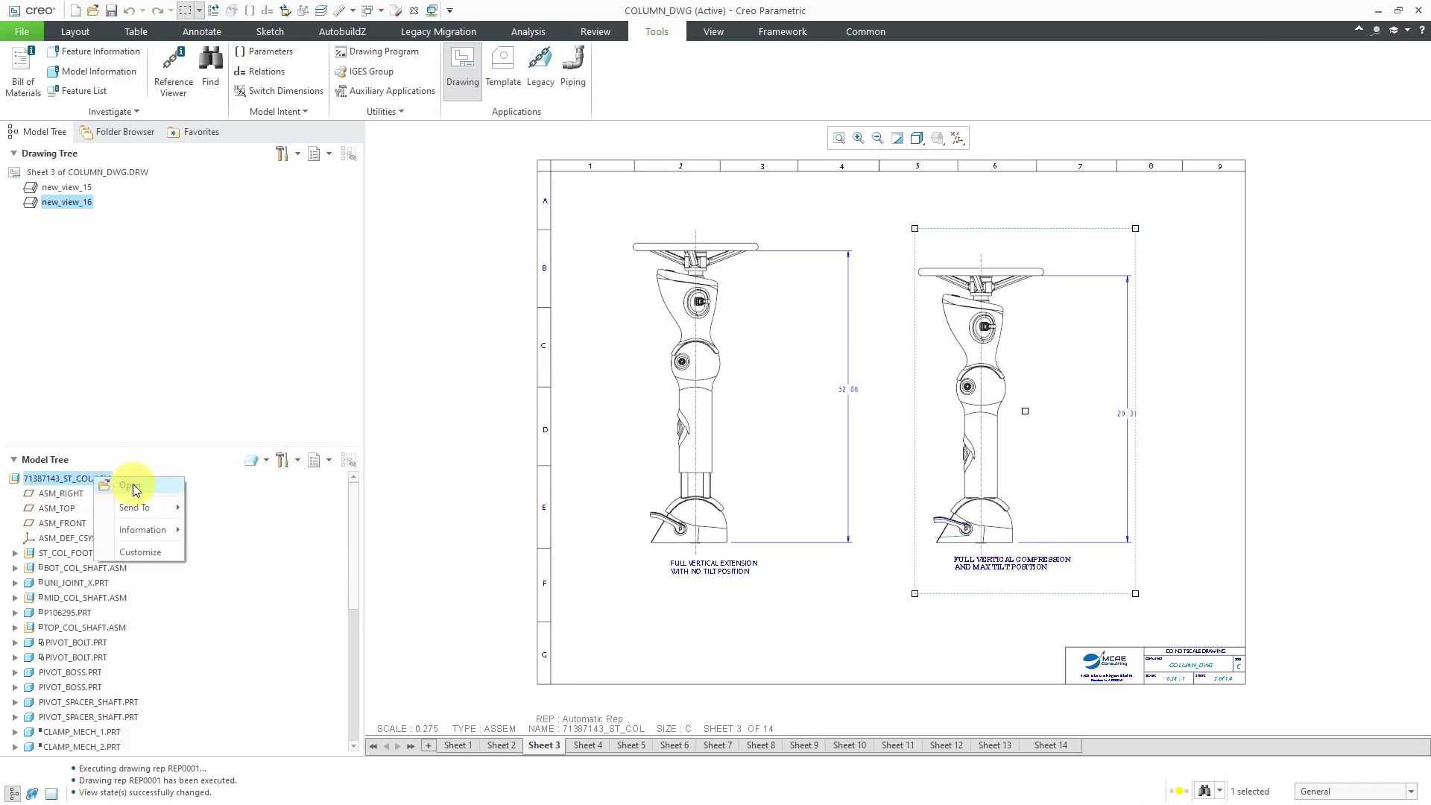
left_click(133, 486)
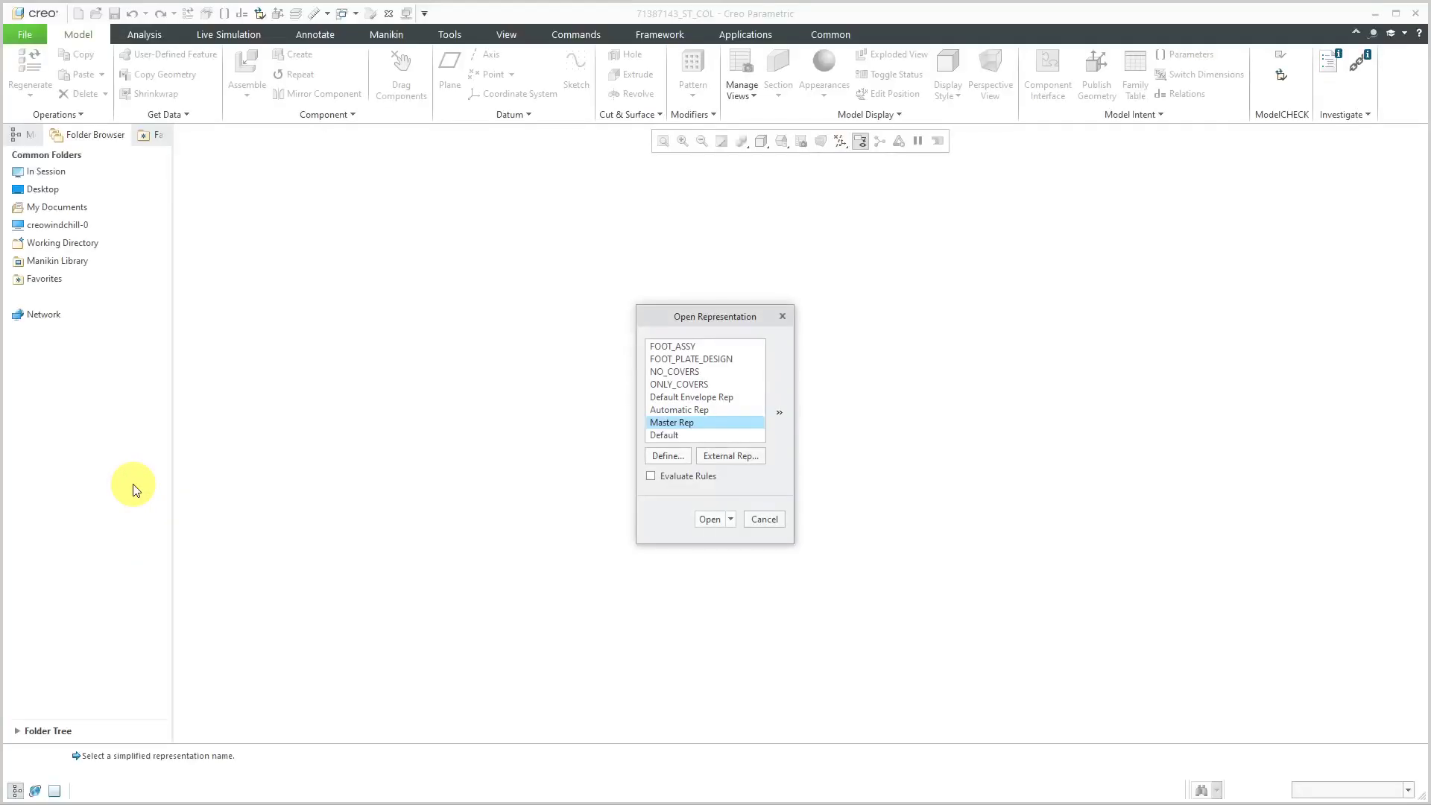
left_click(709, 520)
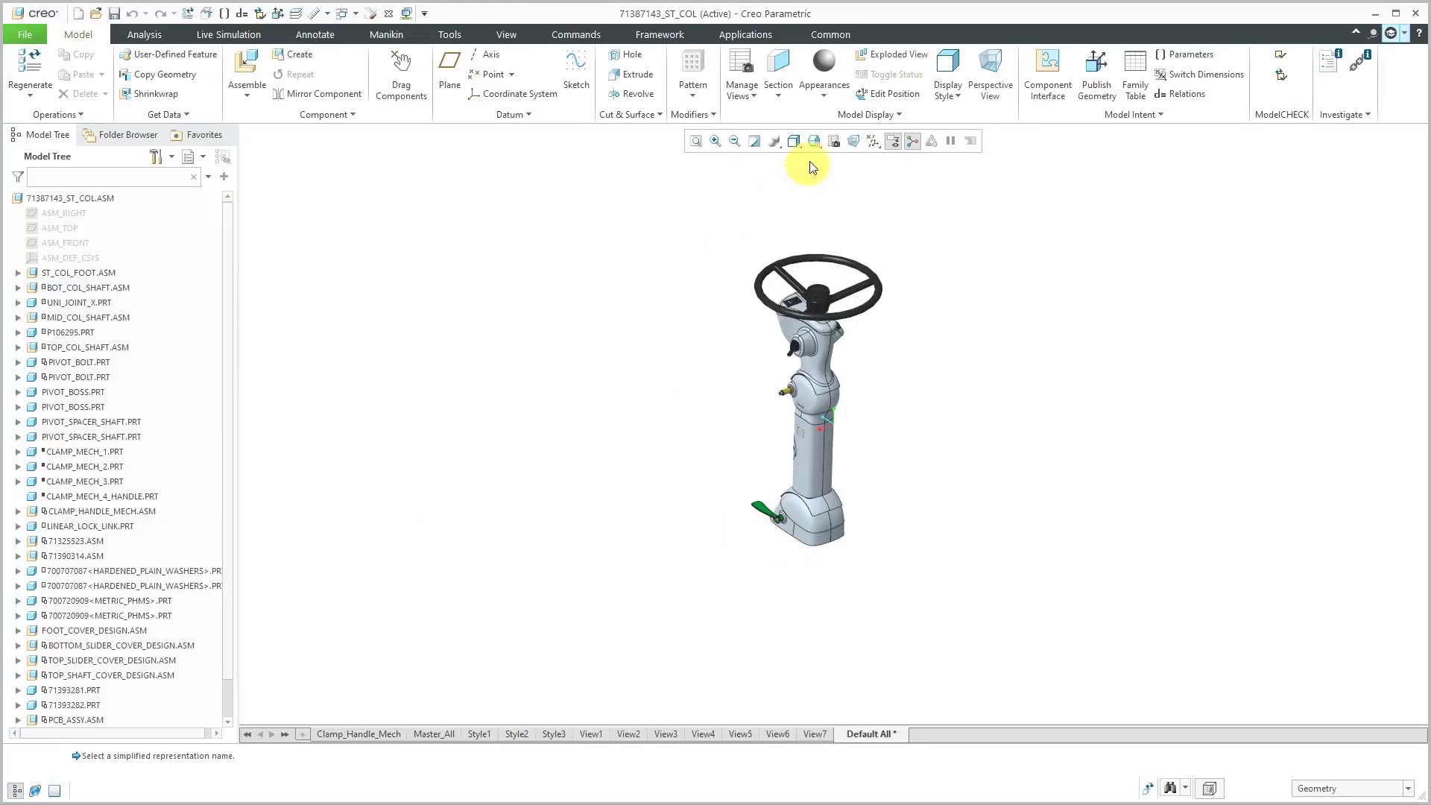
Create a new simplified representation of the assembly with the default name.
left_click(835, 143)
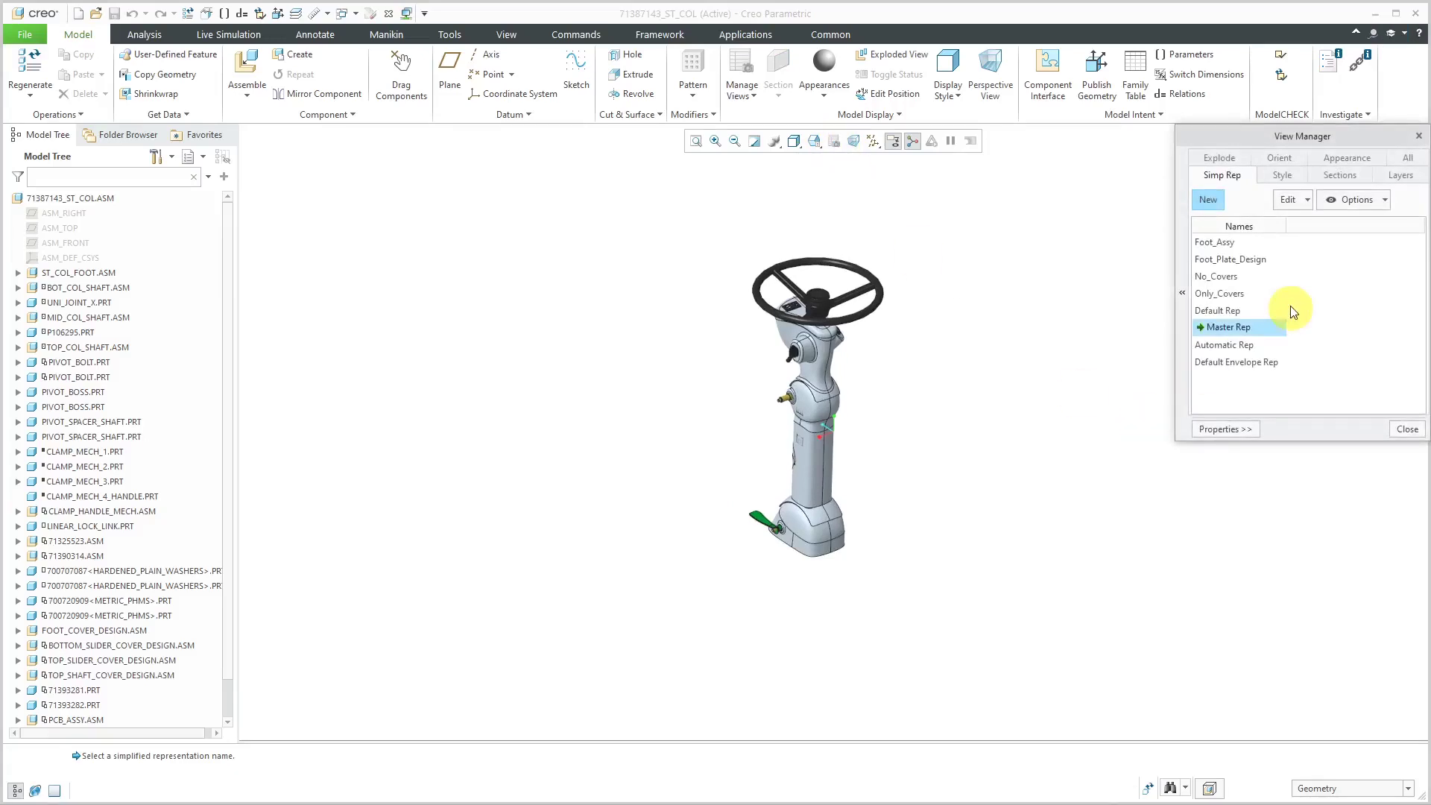
left_click(1214, 208)
key("Return")
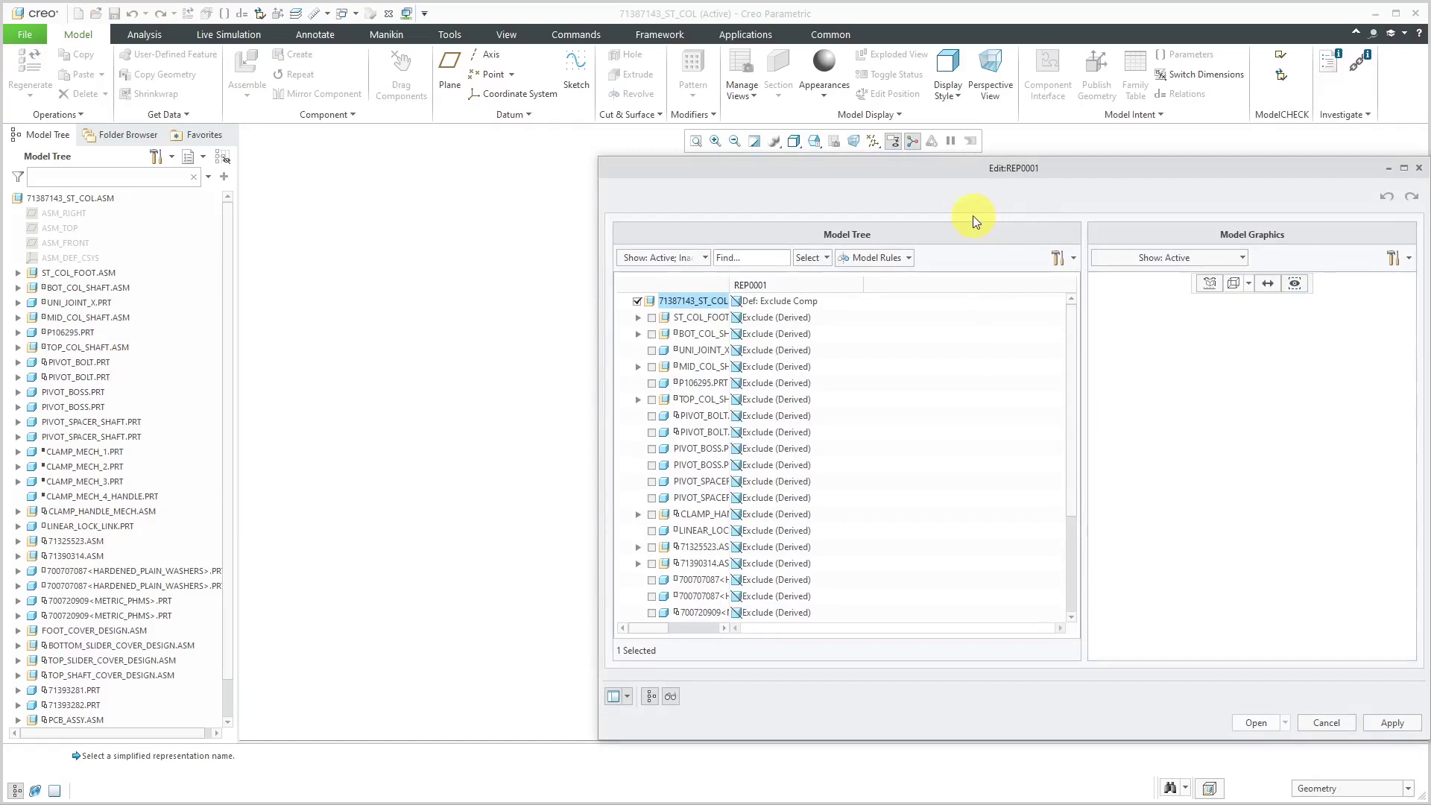
Set ST_COL_FOOT.ASM to Automatic Rep in the new simplified representation, with the component name column widened.
left_click_drag(972, 171, 701, 171)
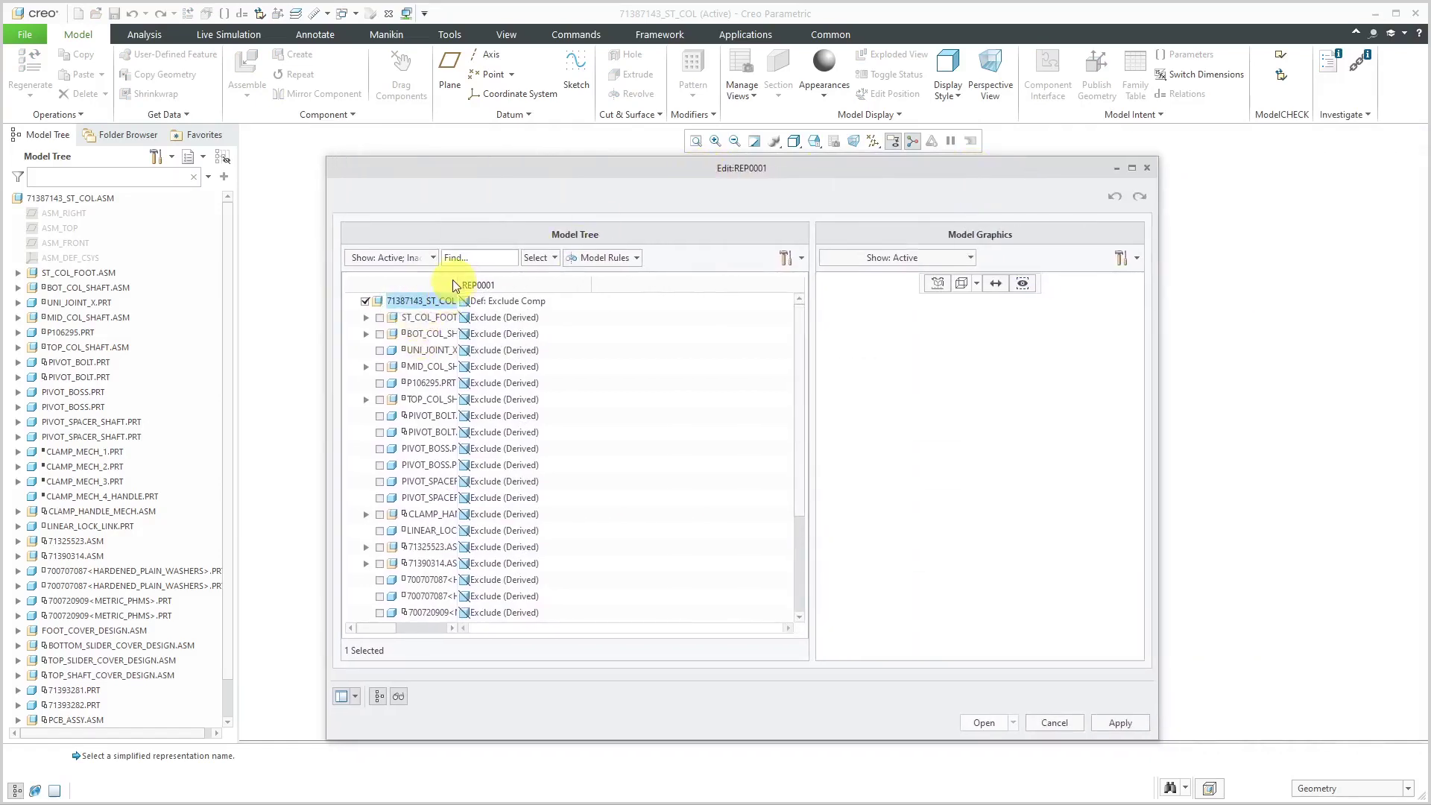
left_click_drag(453, 277, 540, 270)
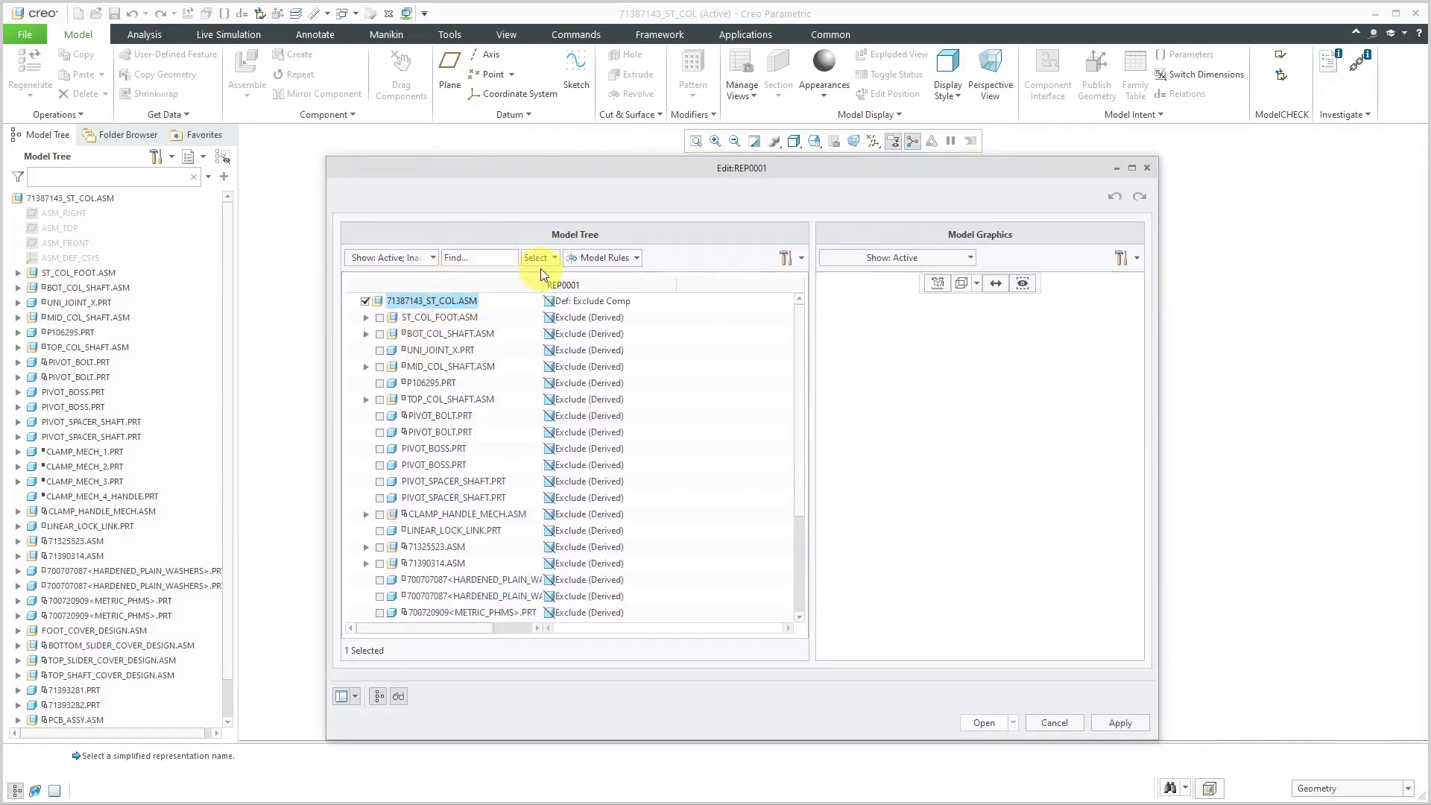
left_click(623, 318)
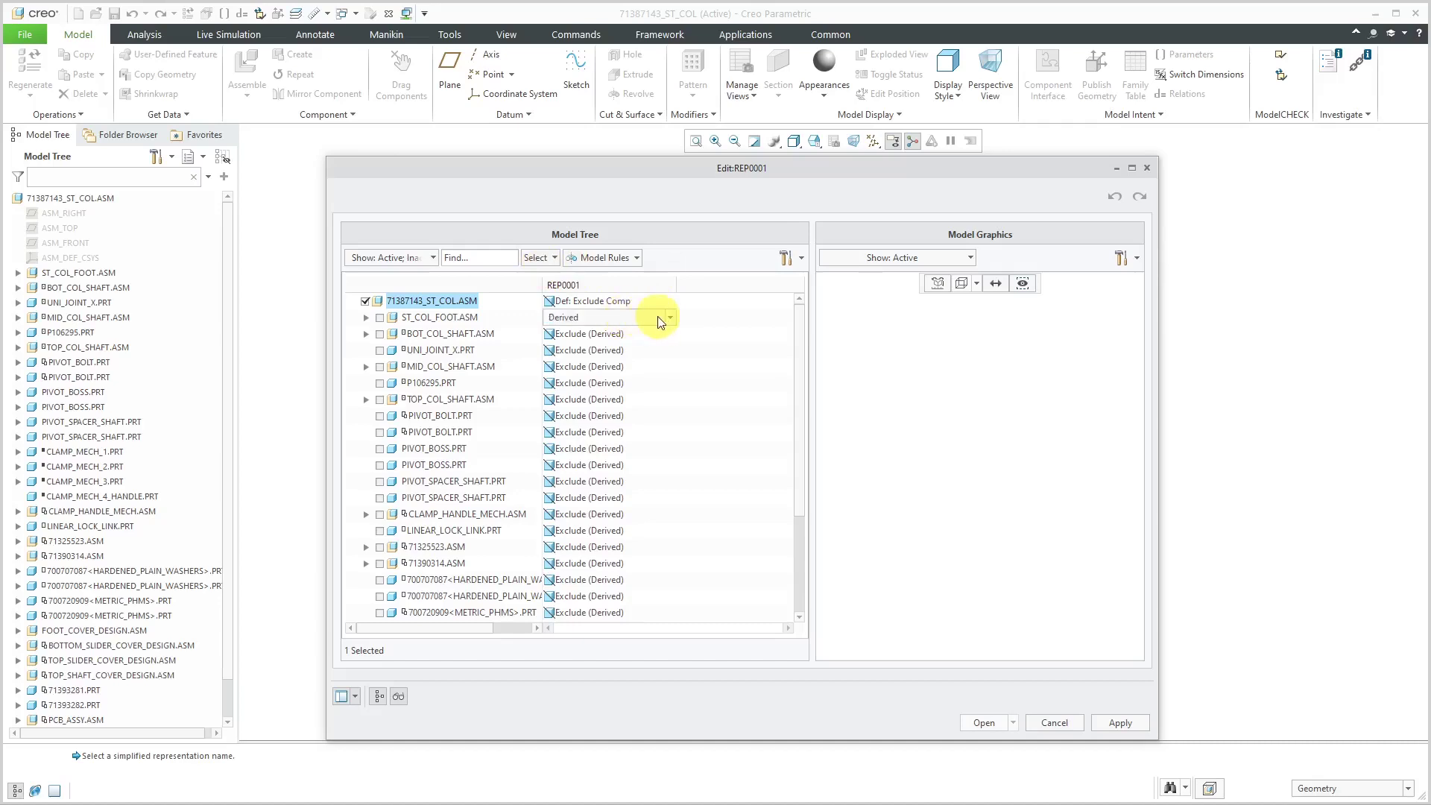
left_click(671, 319)
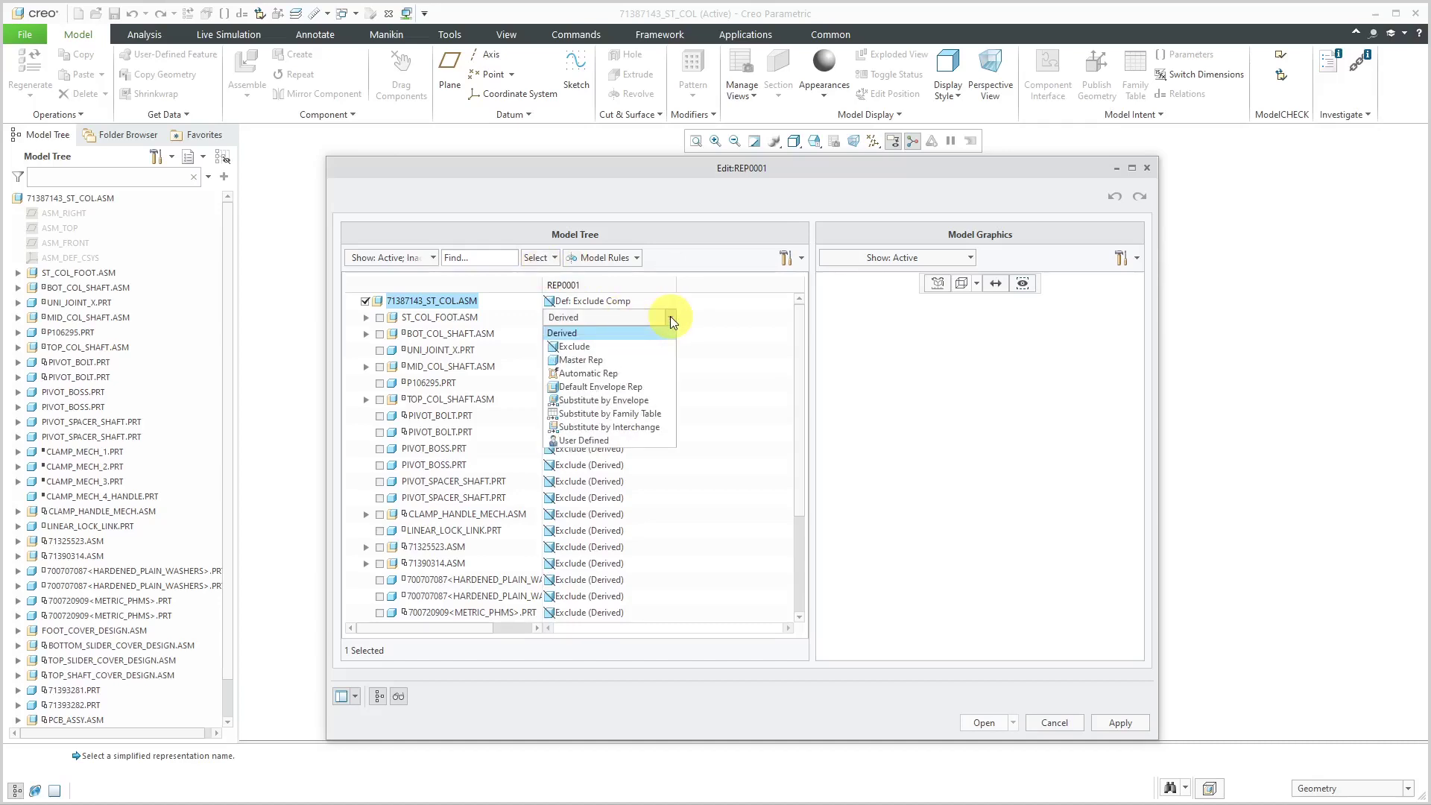
left_click(628, 375)
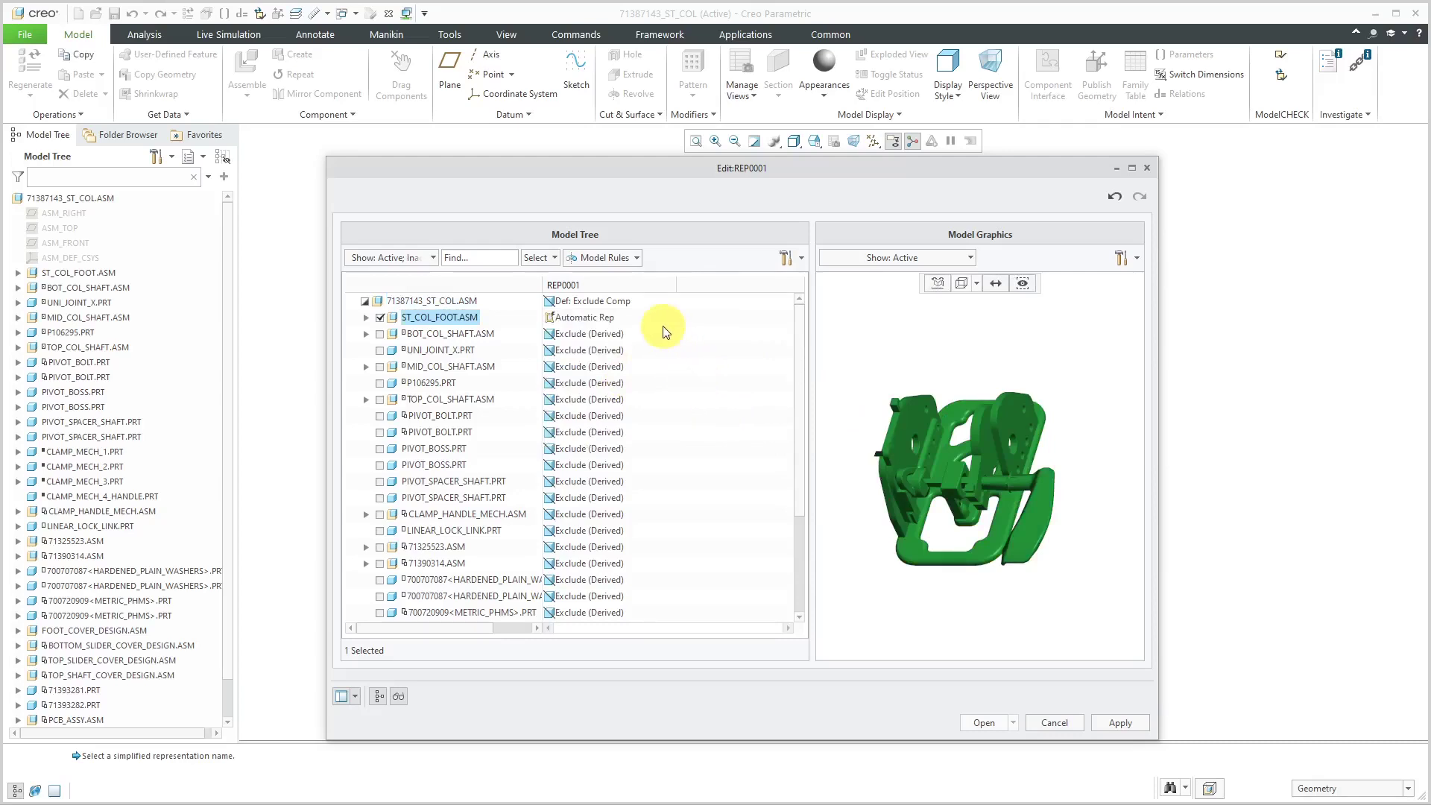
Start editing the model rules of the simplified representation and add a rule action that uses Automatic Rep.
left_click(637, 259)
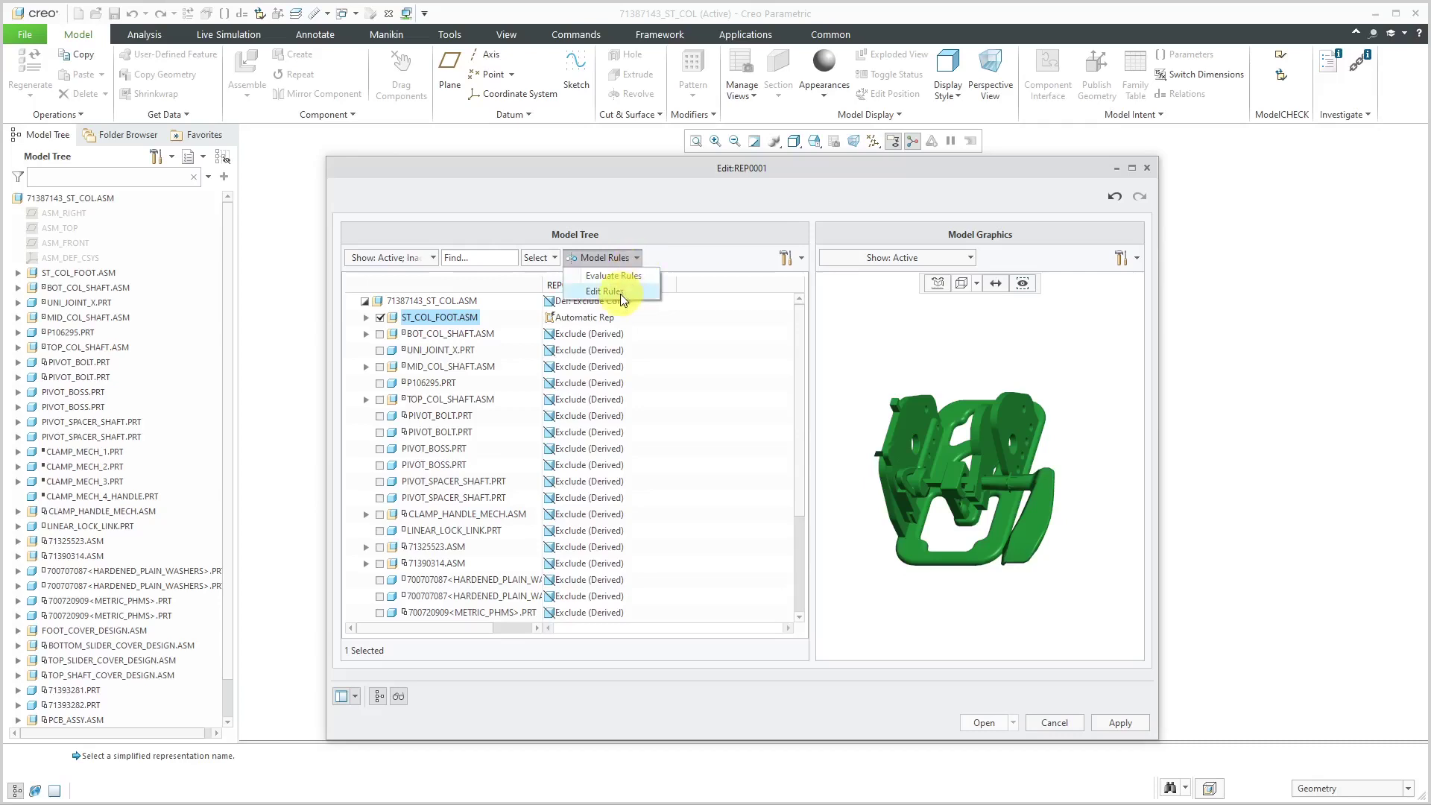
left_click(623, 292)
left_click_drag(1341, 154, 579, 225)
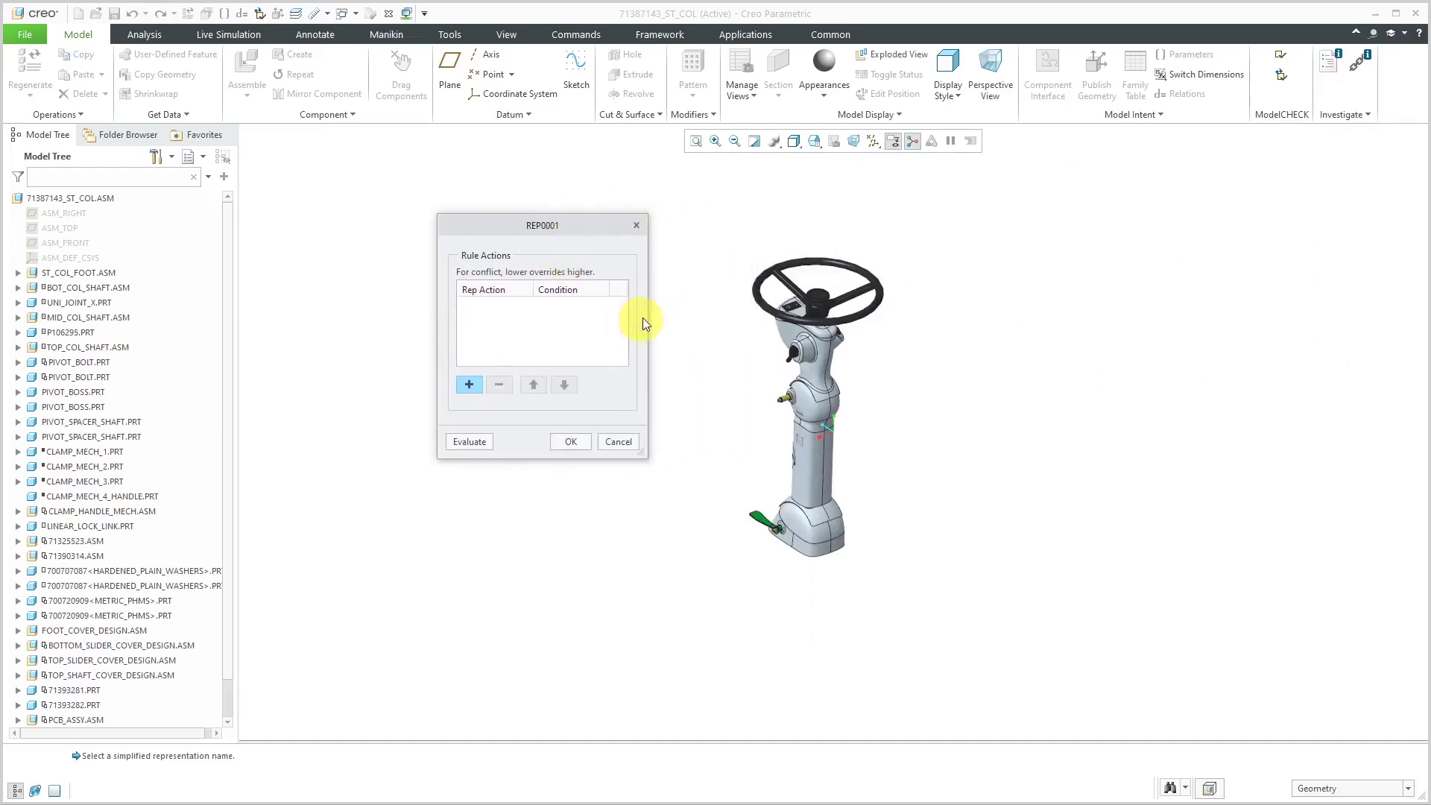
left_click(468, 384)
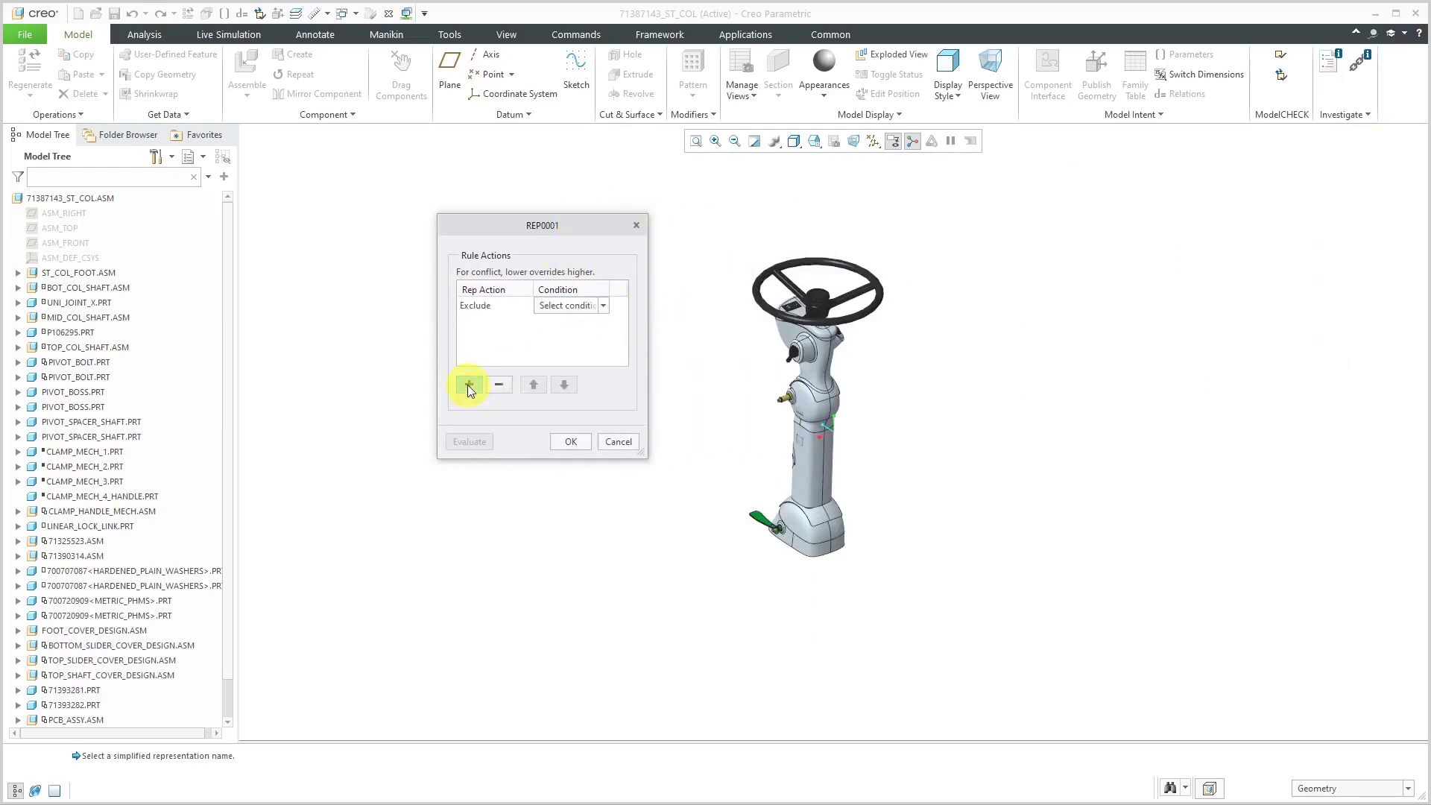
left_click(519, 311)
left_click(527, 307)
left_click(537, 345)
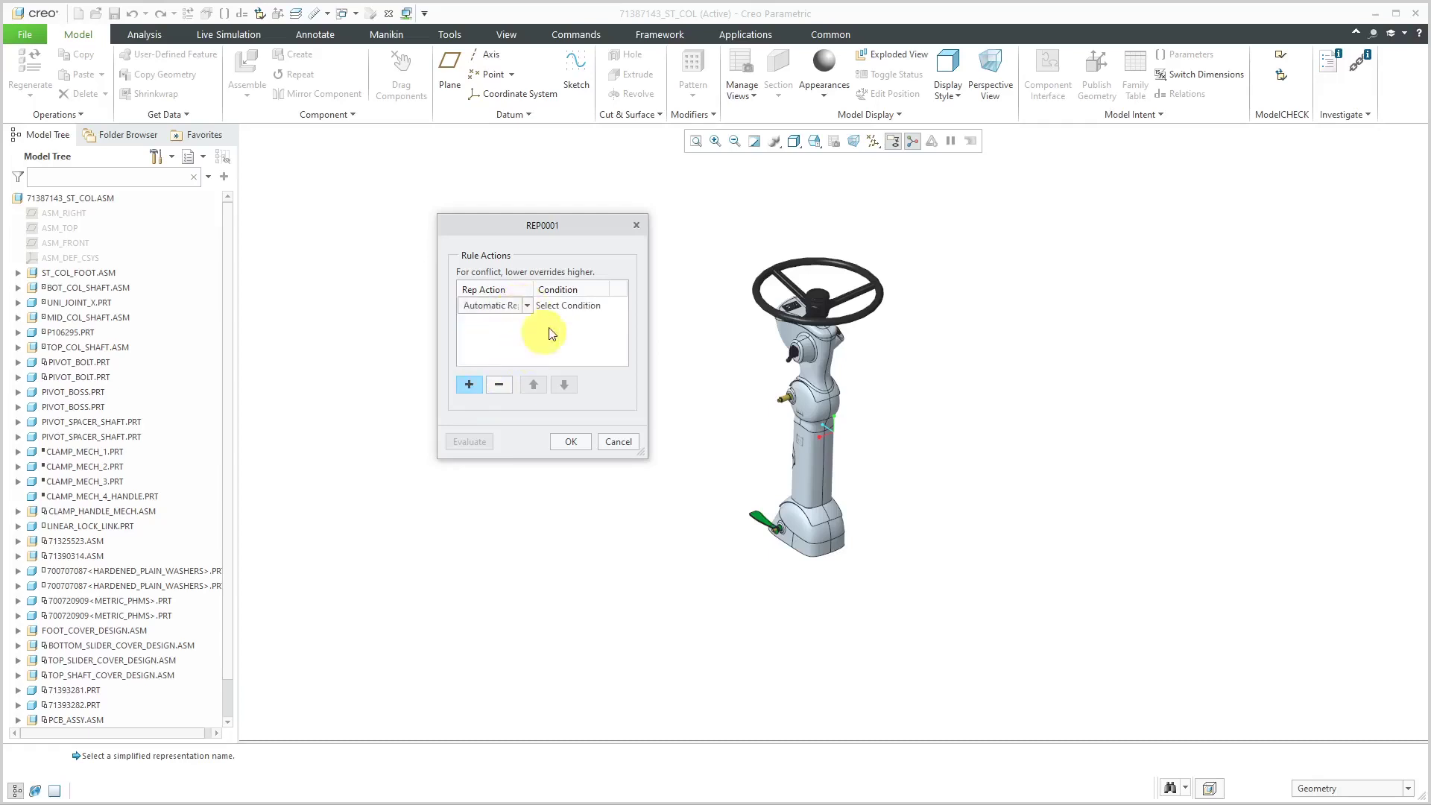
Create a condition with the default name for the rule, review the Exterior Comps quality levels, and cancel the rule editor.
left_click(566, 307)
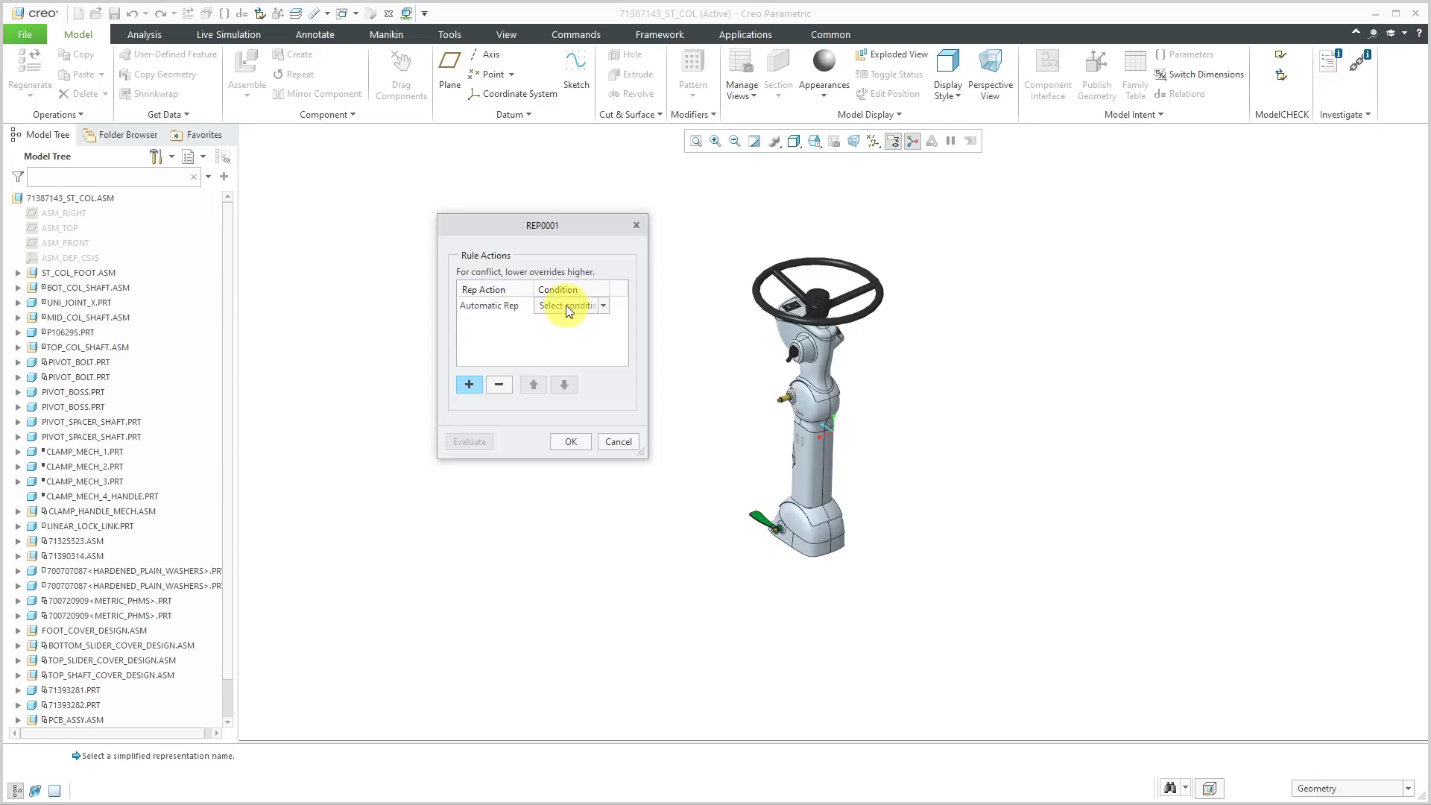
left_click(567, 307)
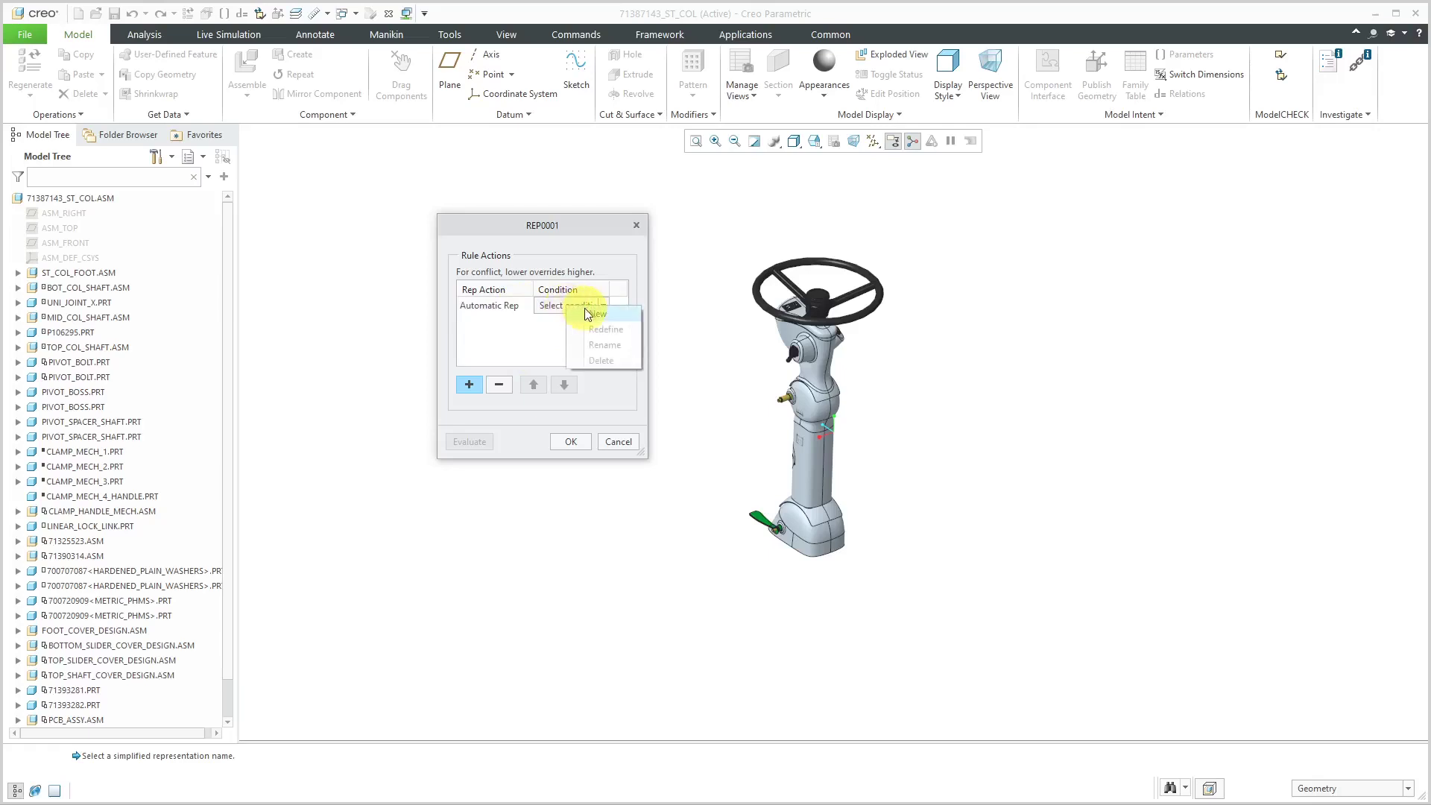
left_click(585, 309)
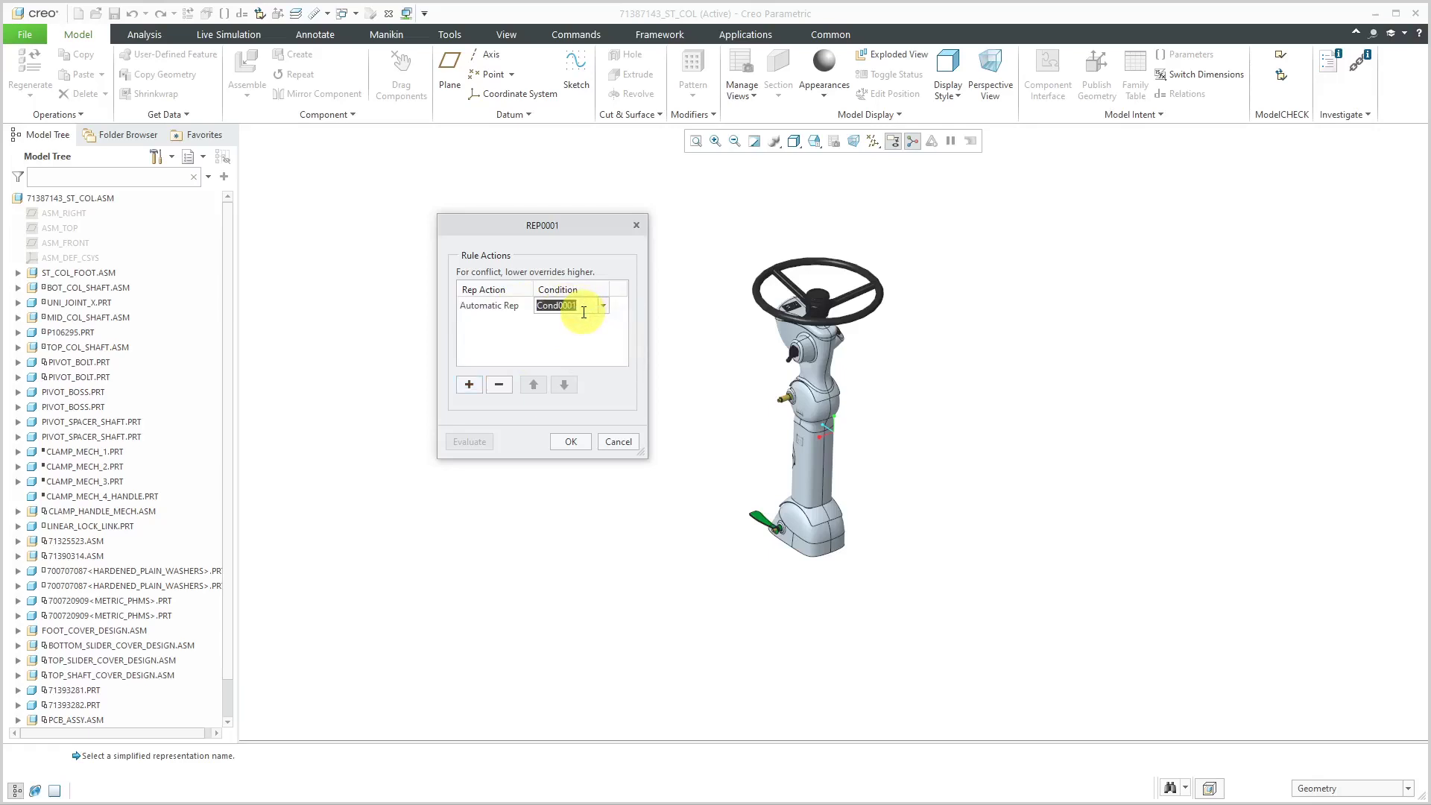
key("Return")
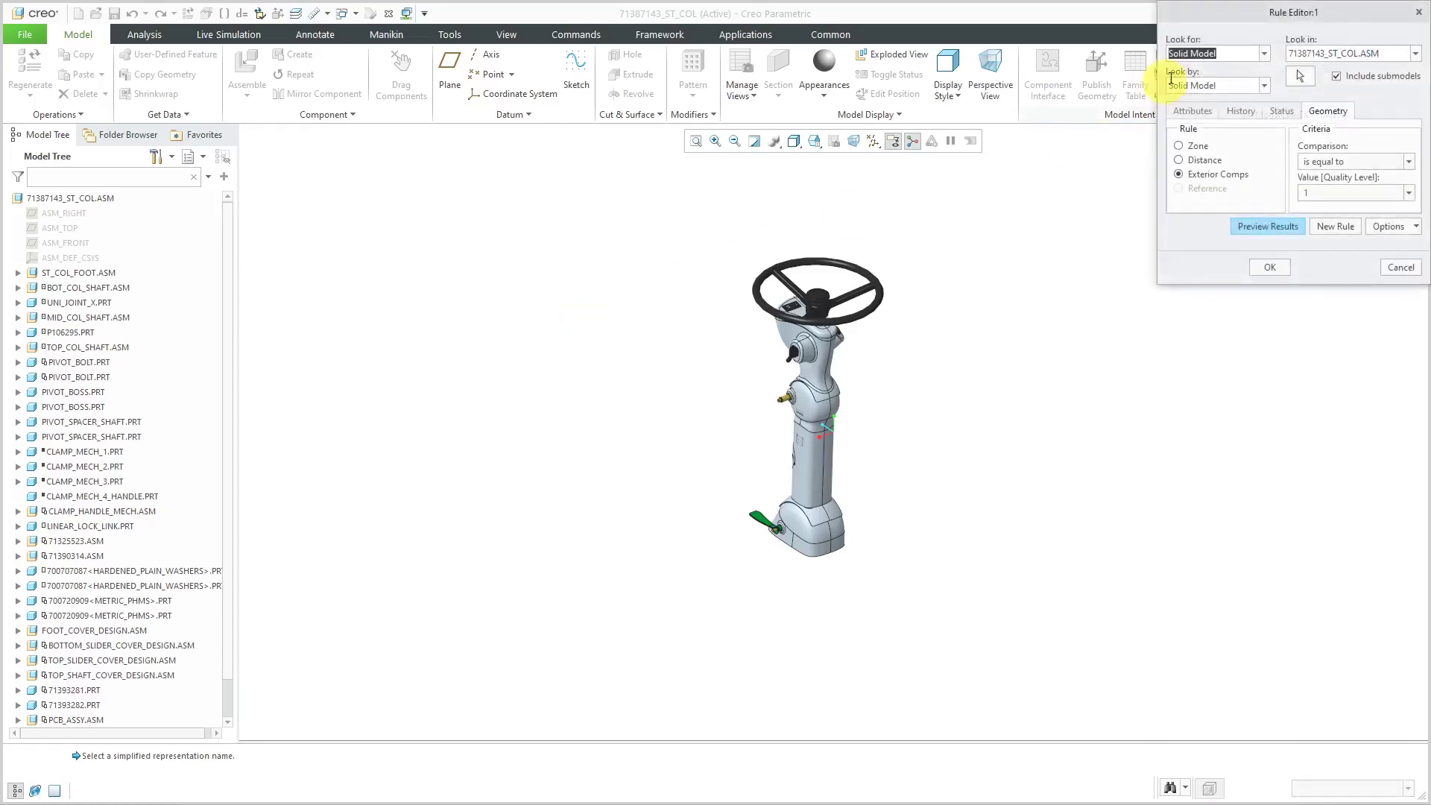
left_click_drag(1262, 15, 441, 220)
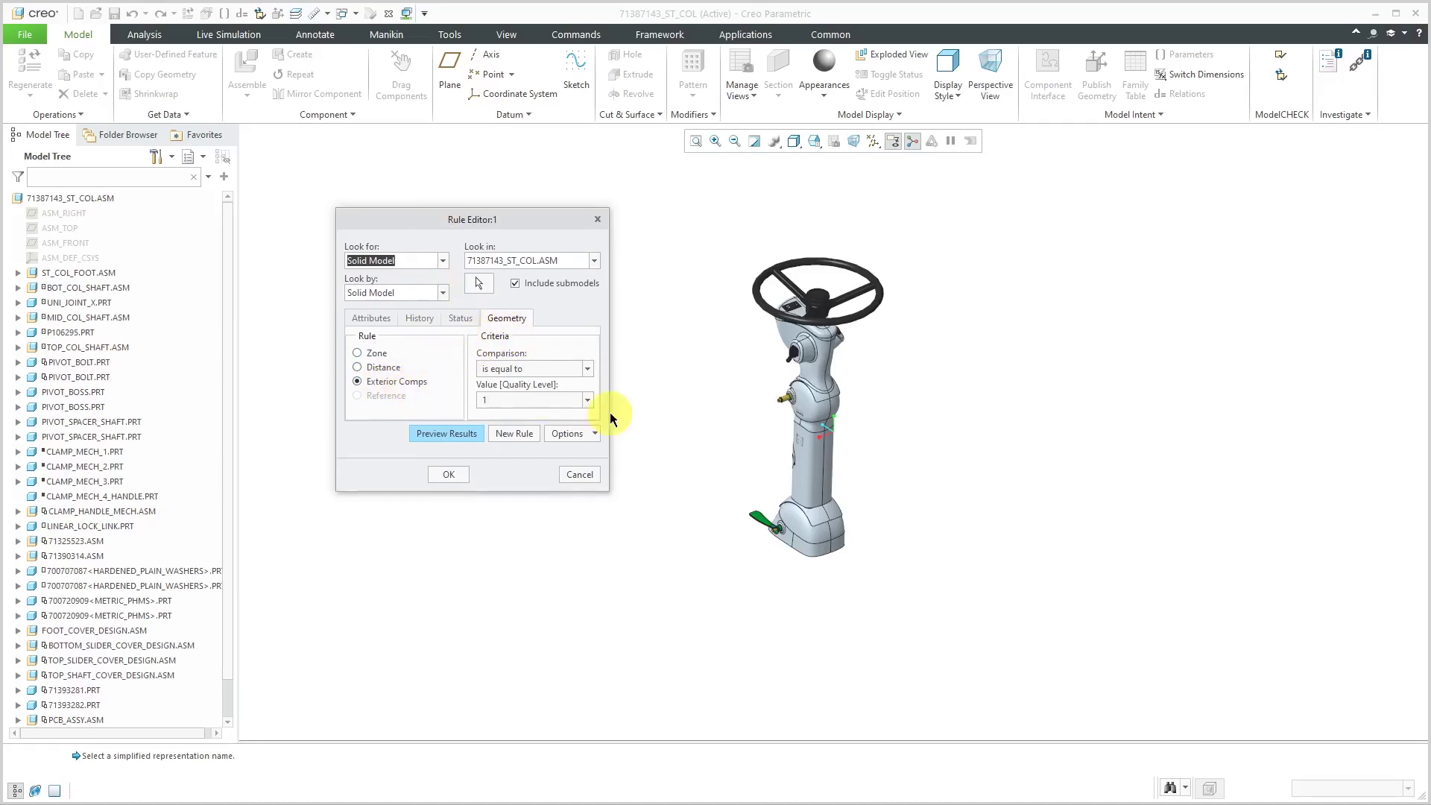
left_click(588, 401)
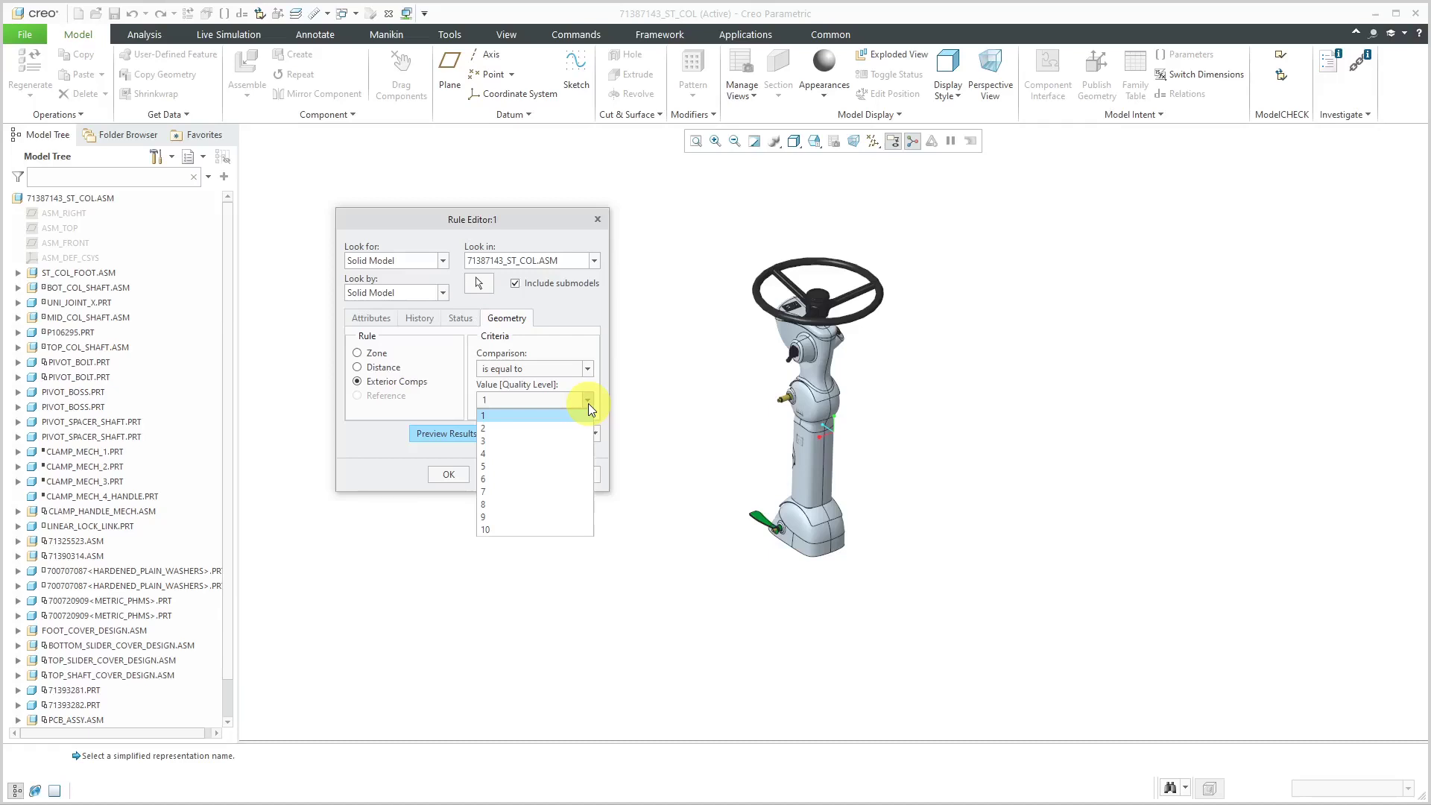
left_click(596, 394)
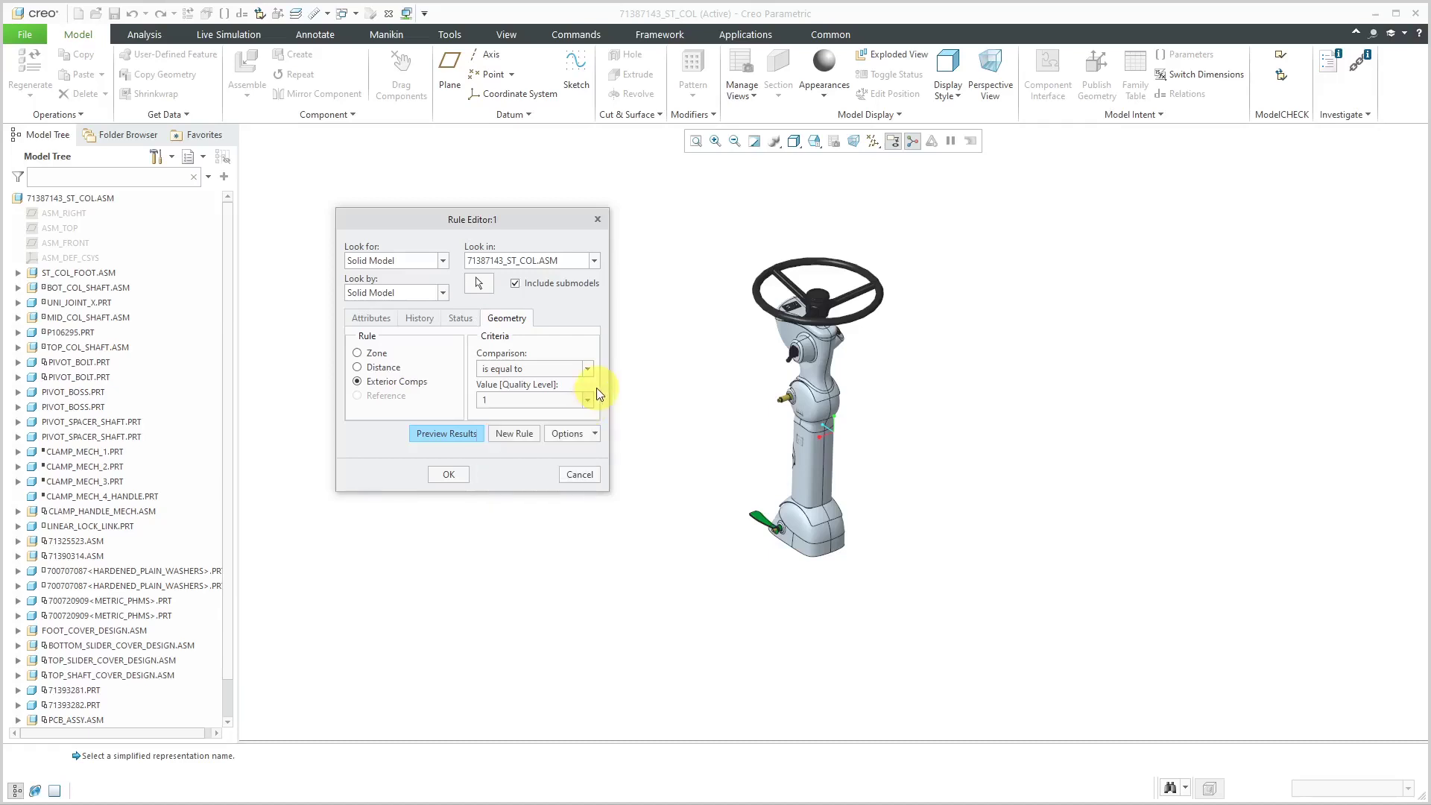
left_click(588, 476)
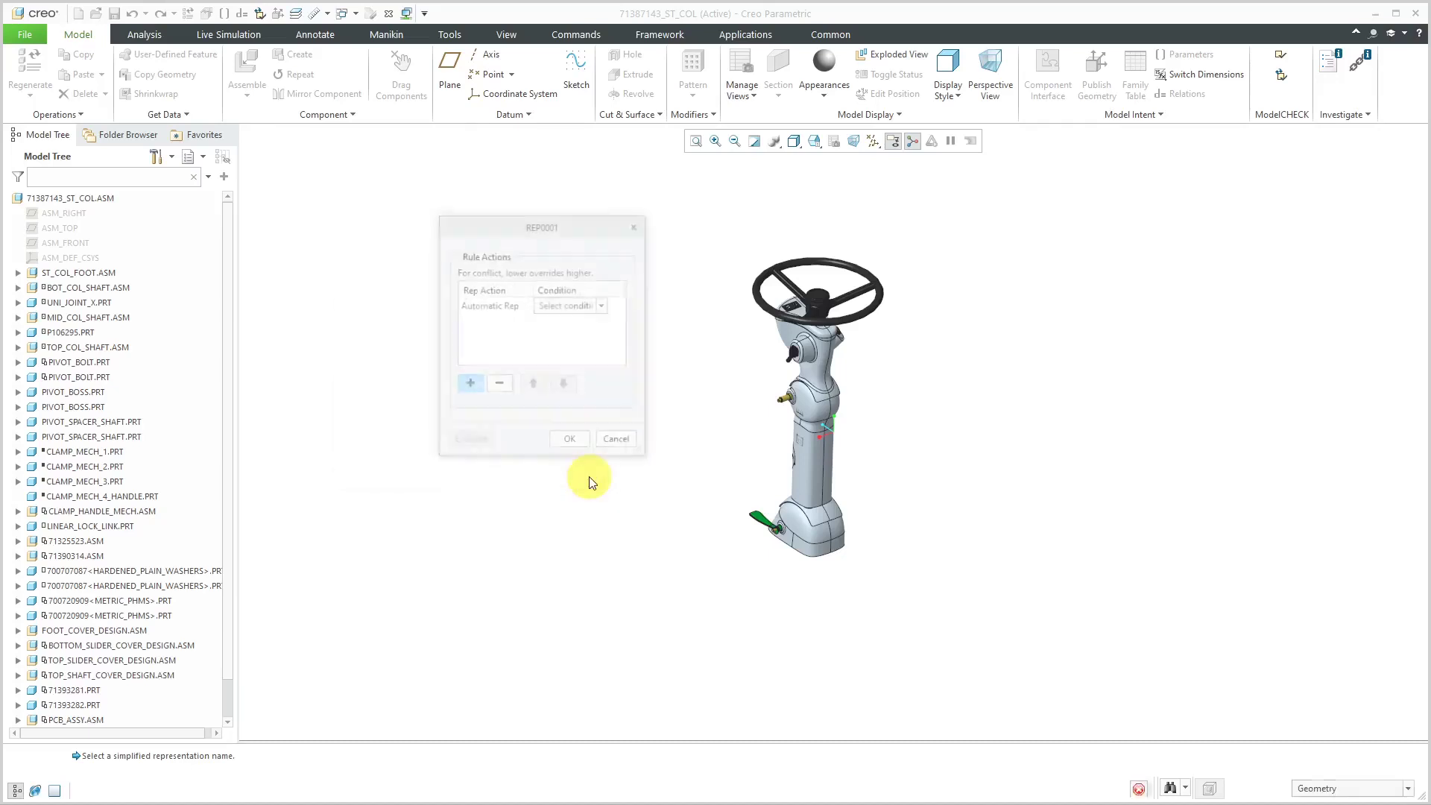
Discard the rule actions and the edits to the new simplified representation, confirming both cancellations.
left_click(614, 444)
left_click(739, 437)
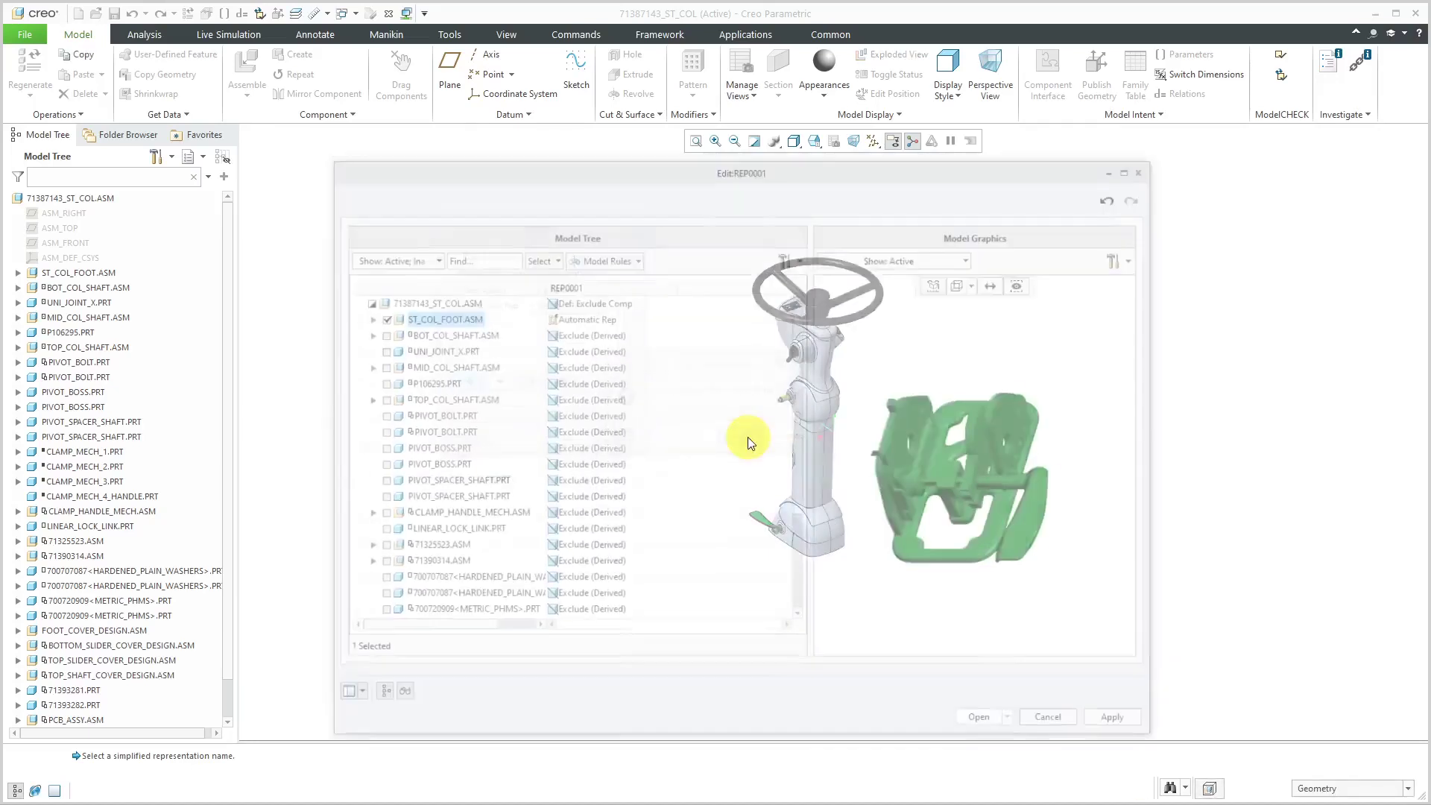
left_click(1070, 718)
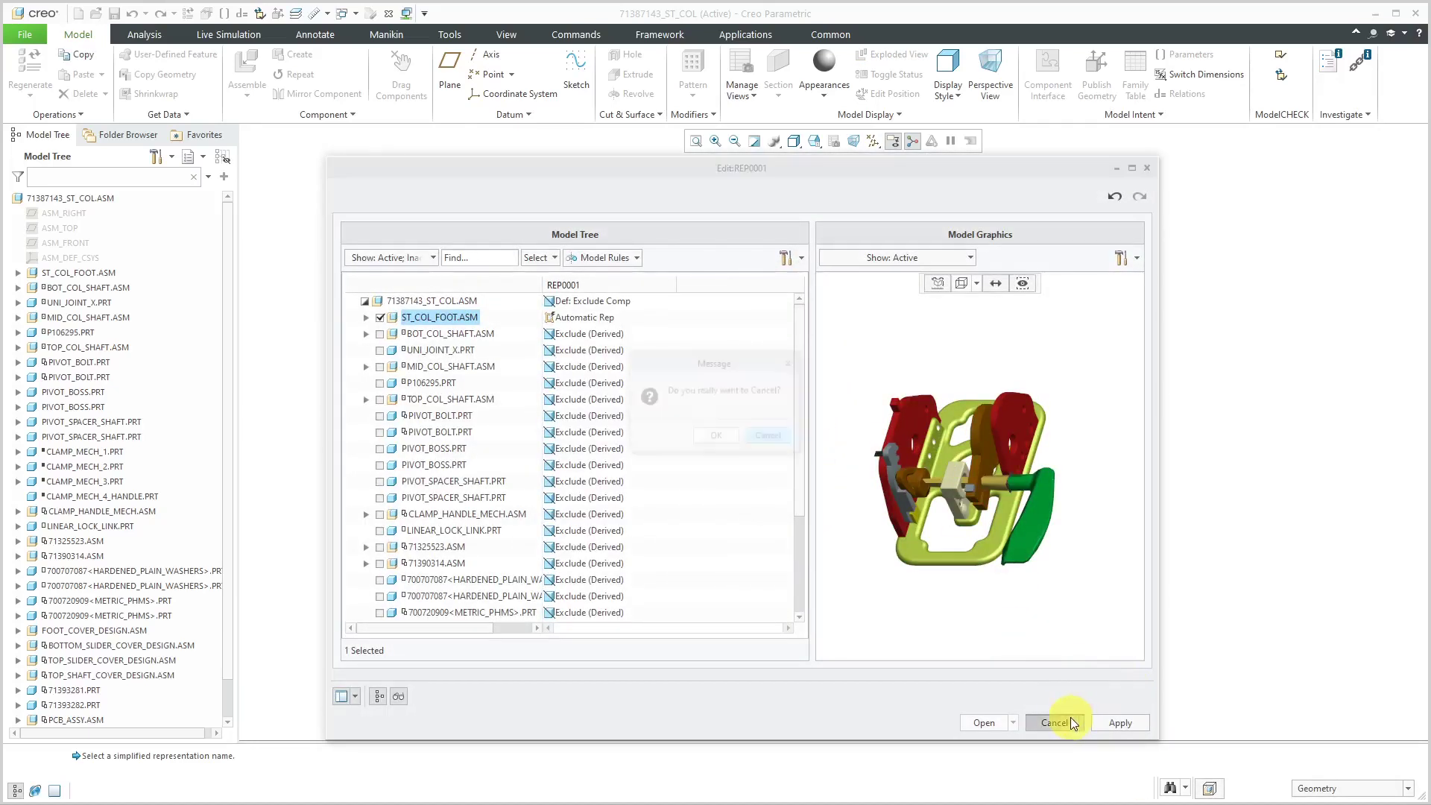
left_click(720, 440)
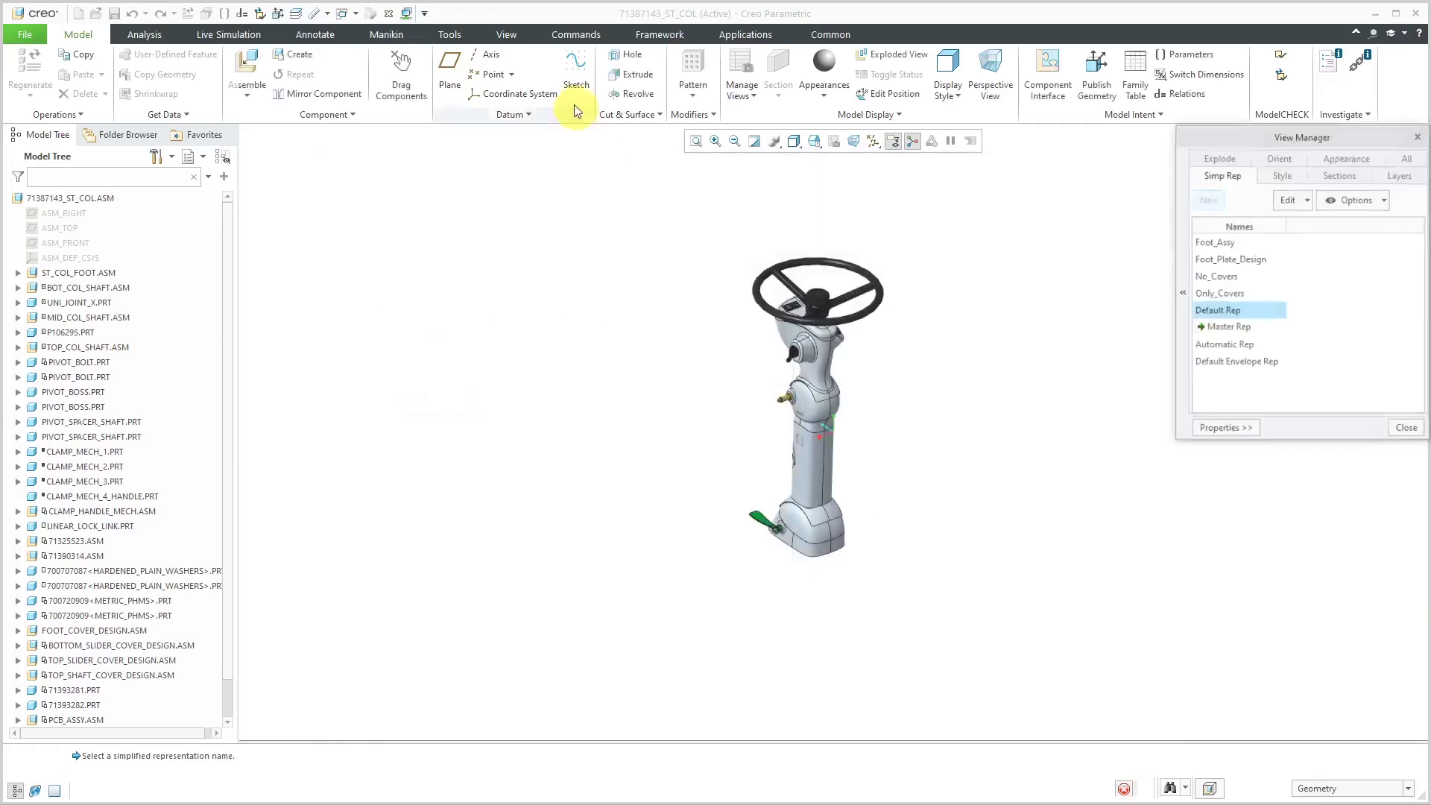
Close the View Manager and return to the COLUMN_DWG drawing window.
left_click(1407, 427)
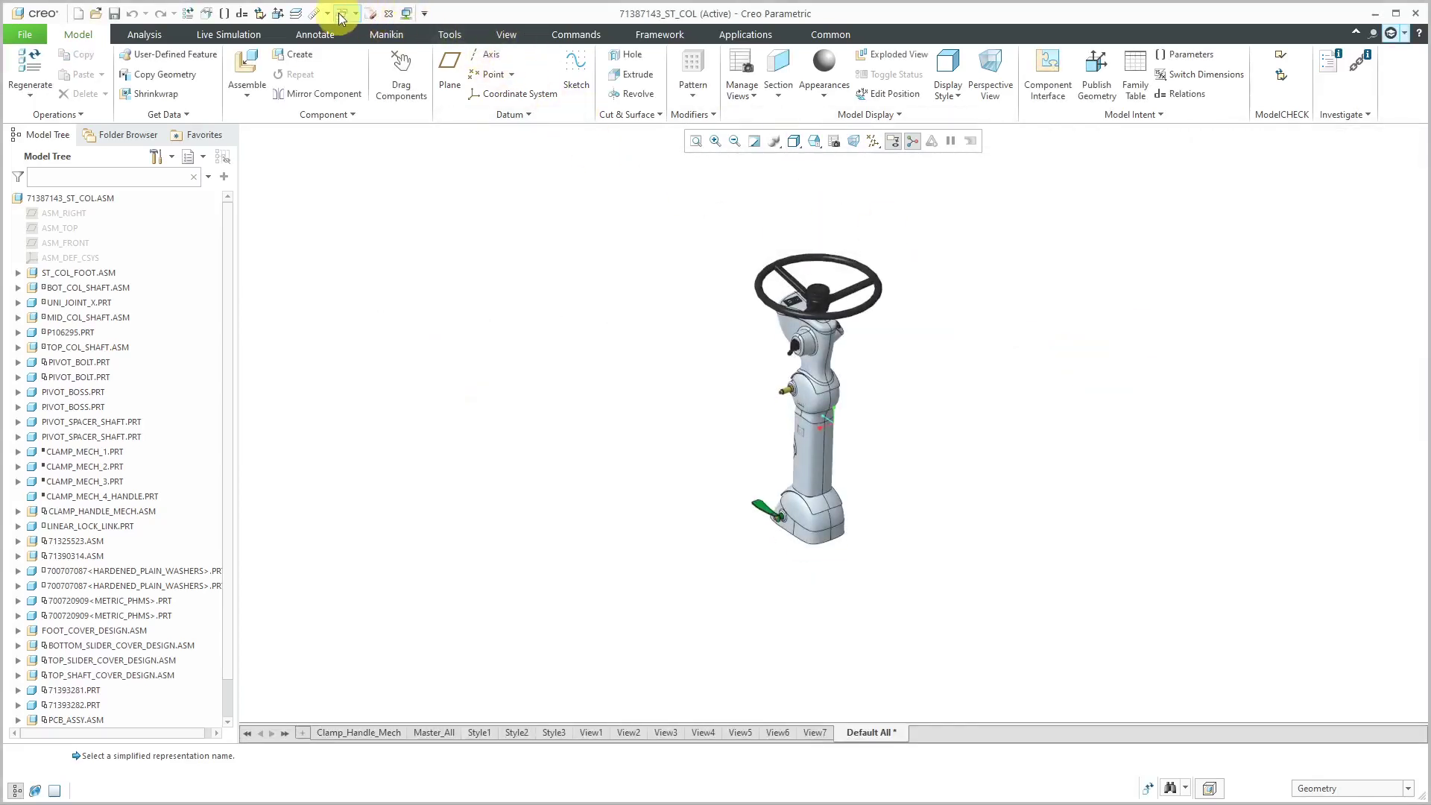
left_click(342, 14)
left_click(414, 31)
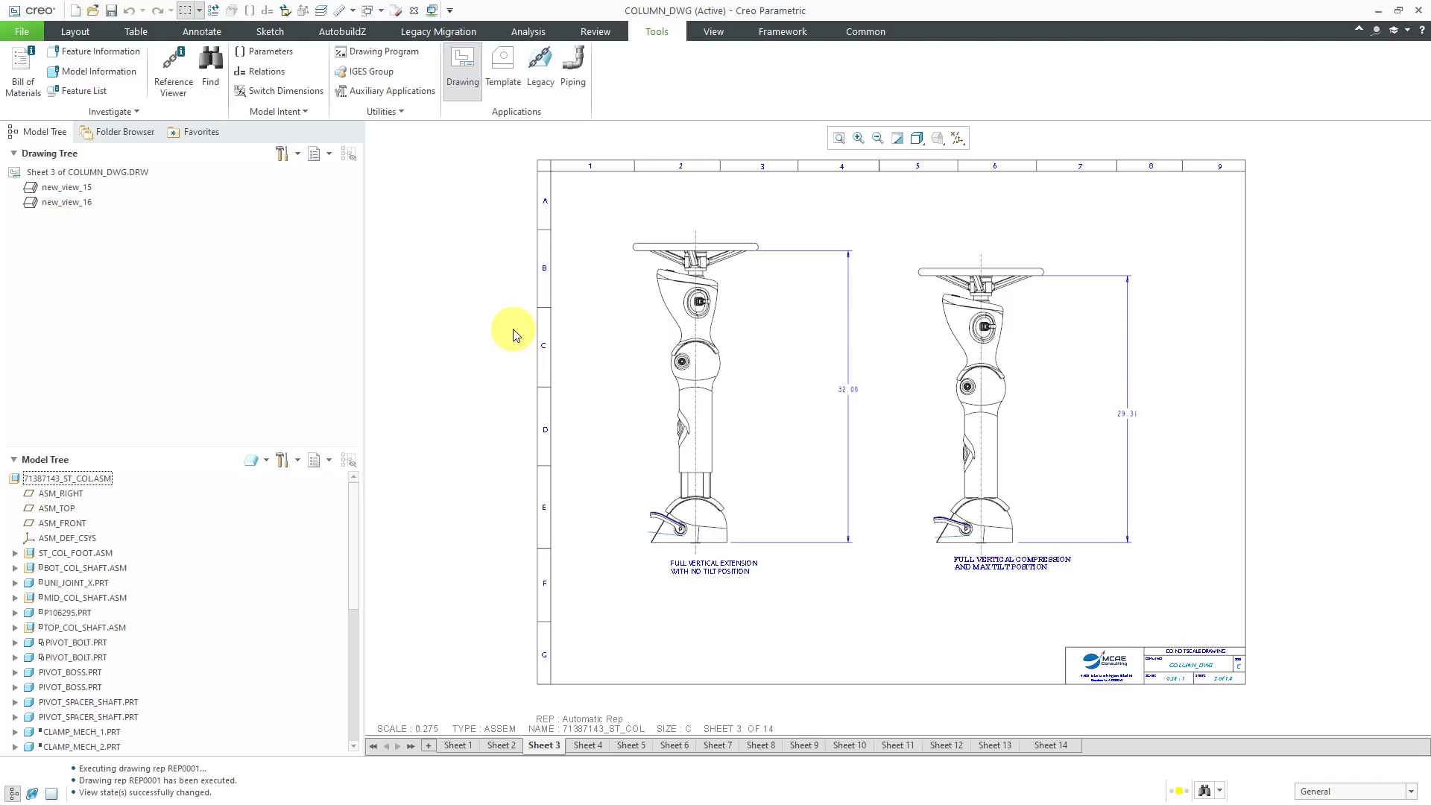
On Sheet 4, erase the bottom_28 projection view below the shaded foot assembly view.
left_click(588, 746)
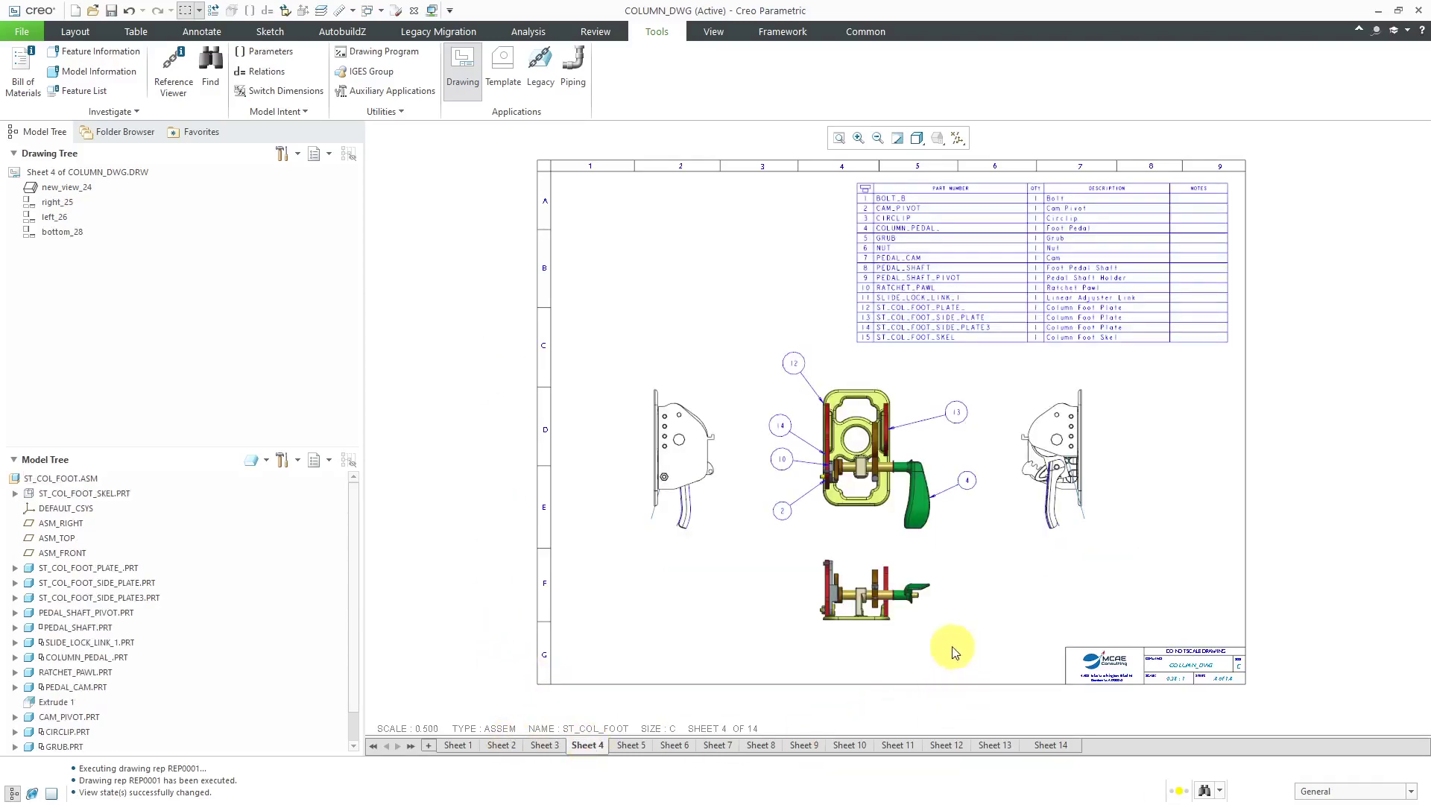
left_click(912, 632)
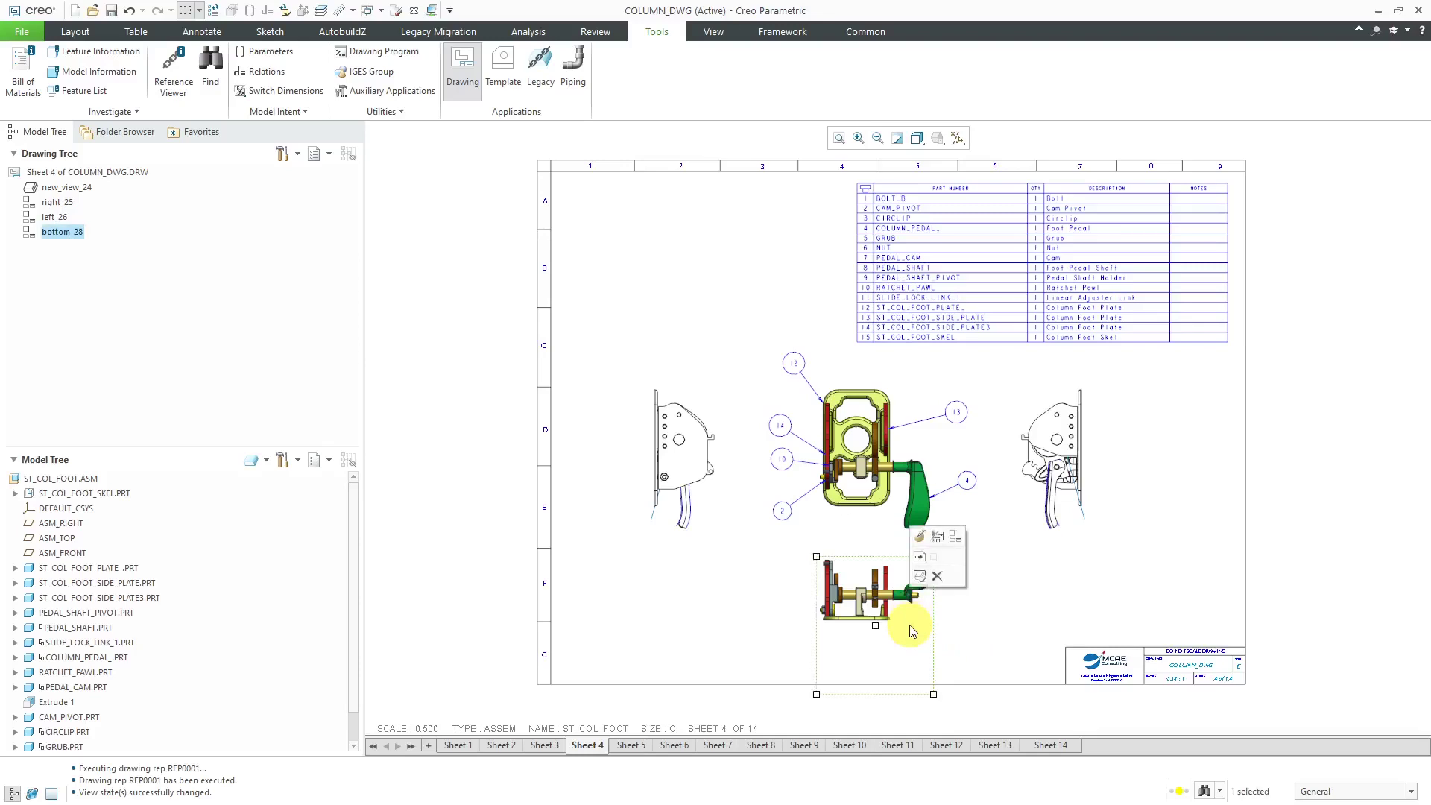
left_click(924, 577)
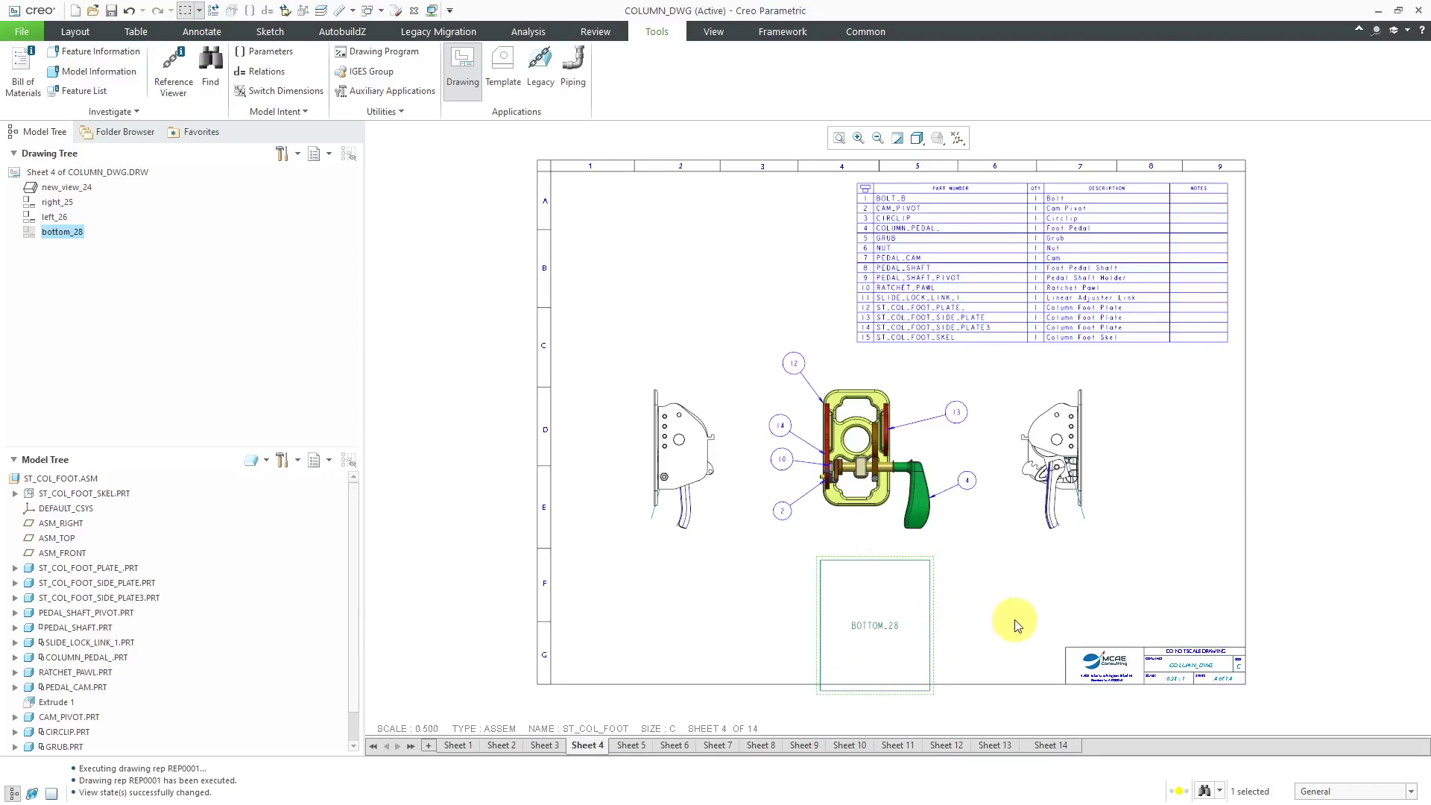
On Sheet 2, set the model edge visibility of the Q-Q section view new_view_19 to Area.
left_click(502, 744)
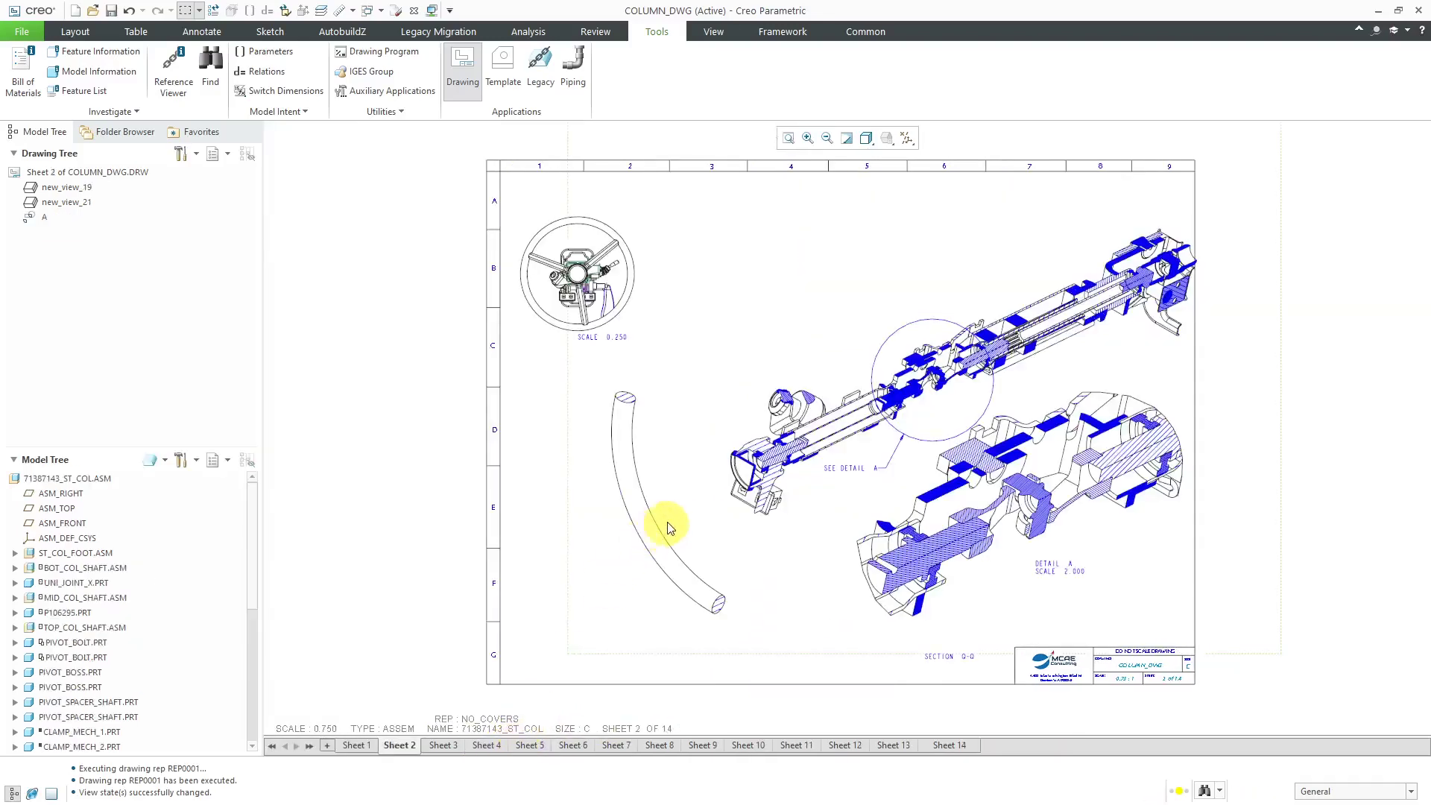
left_click(672, 524)
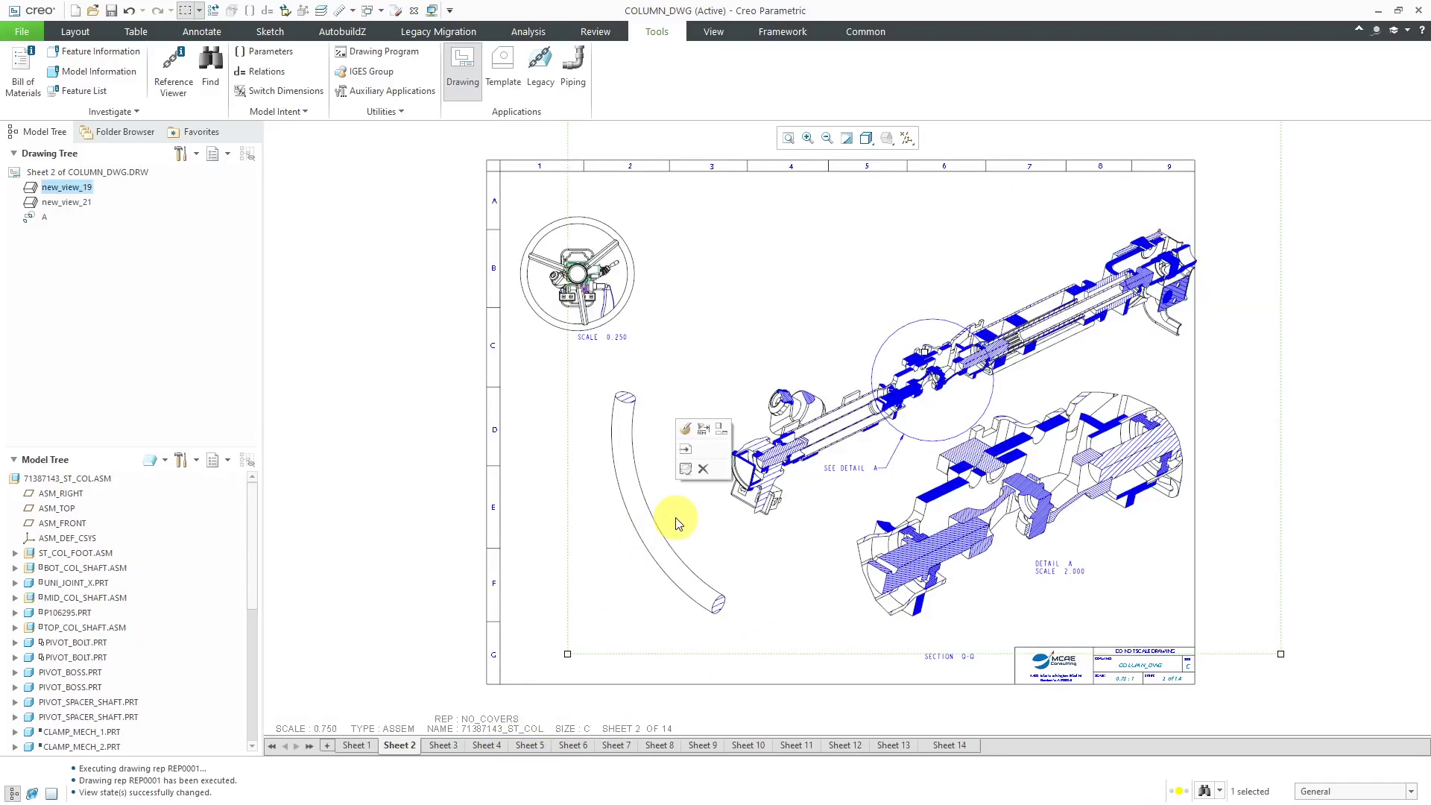
left_click(684, 430)
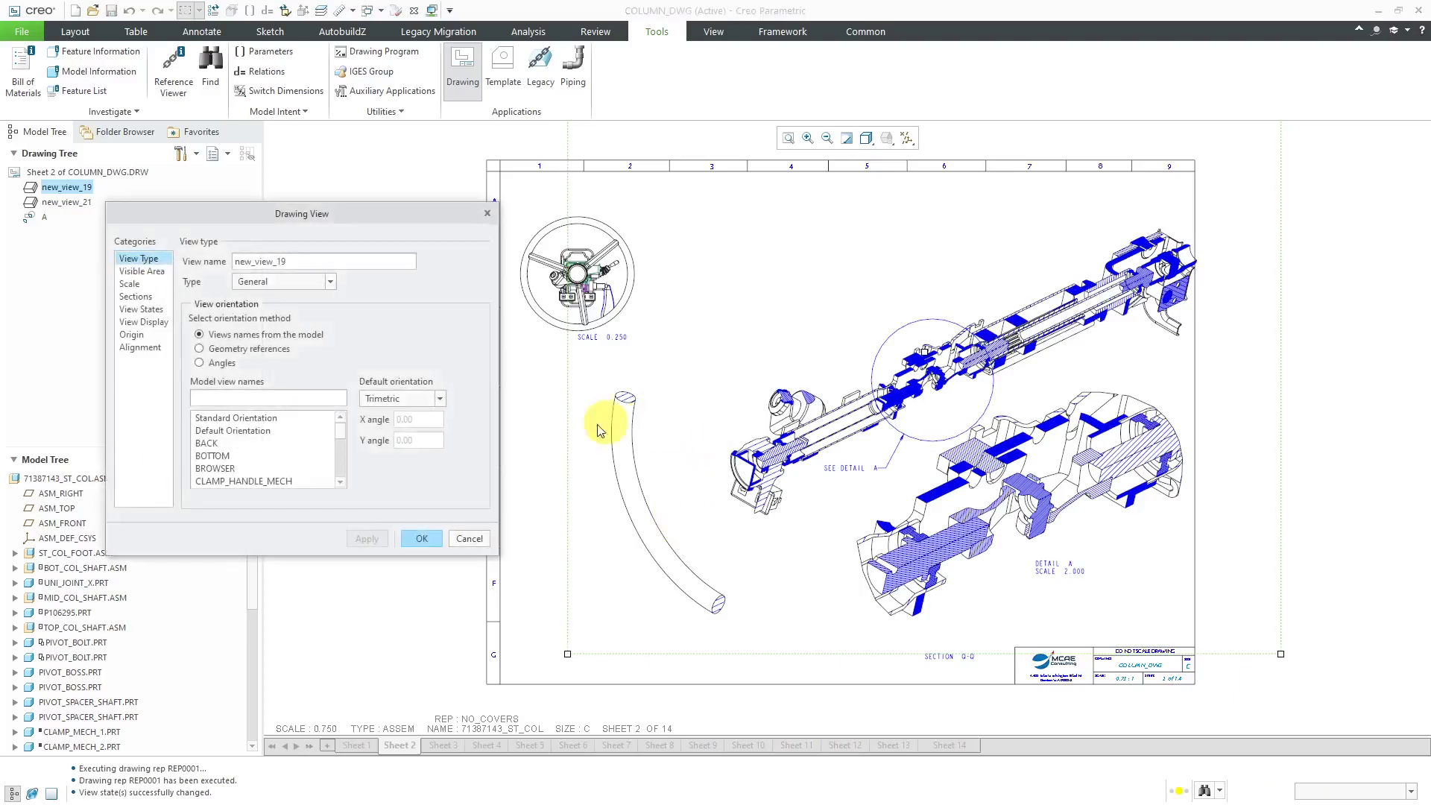
left_click(147, 298)
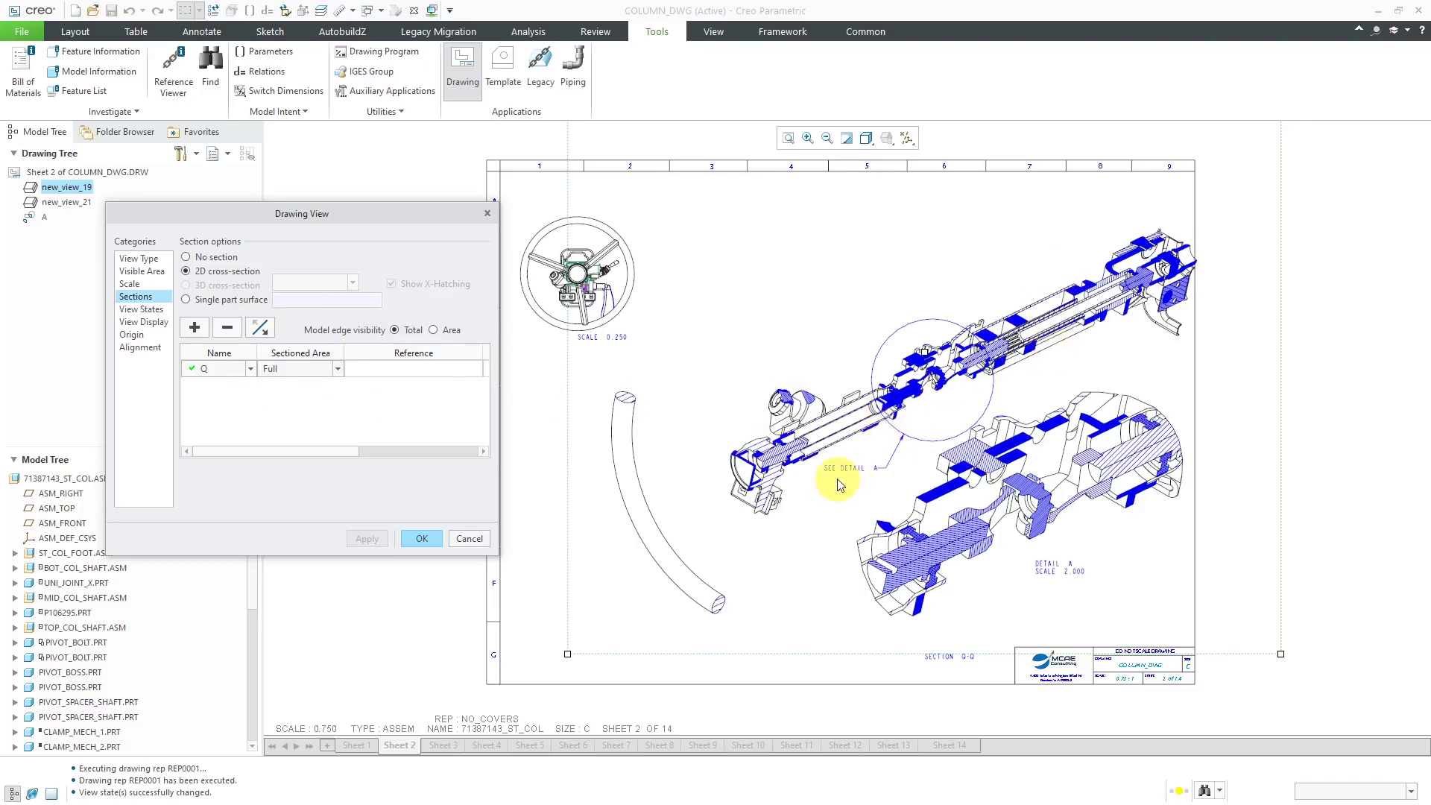
left_click(433, 330)
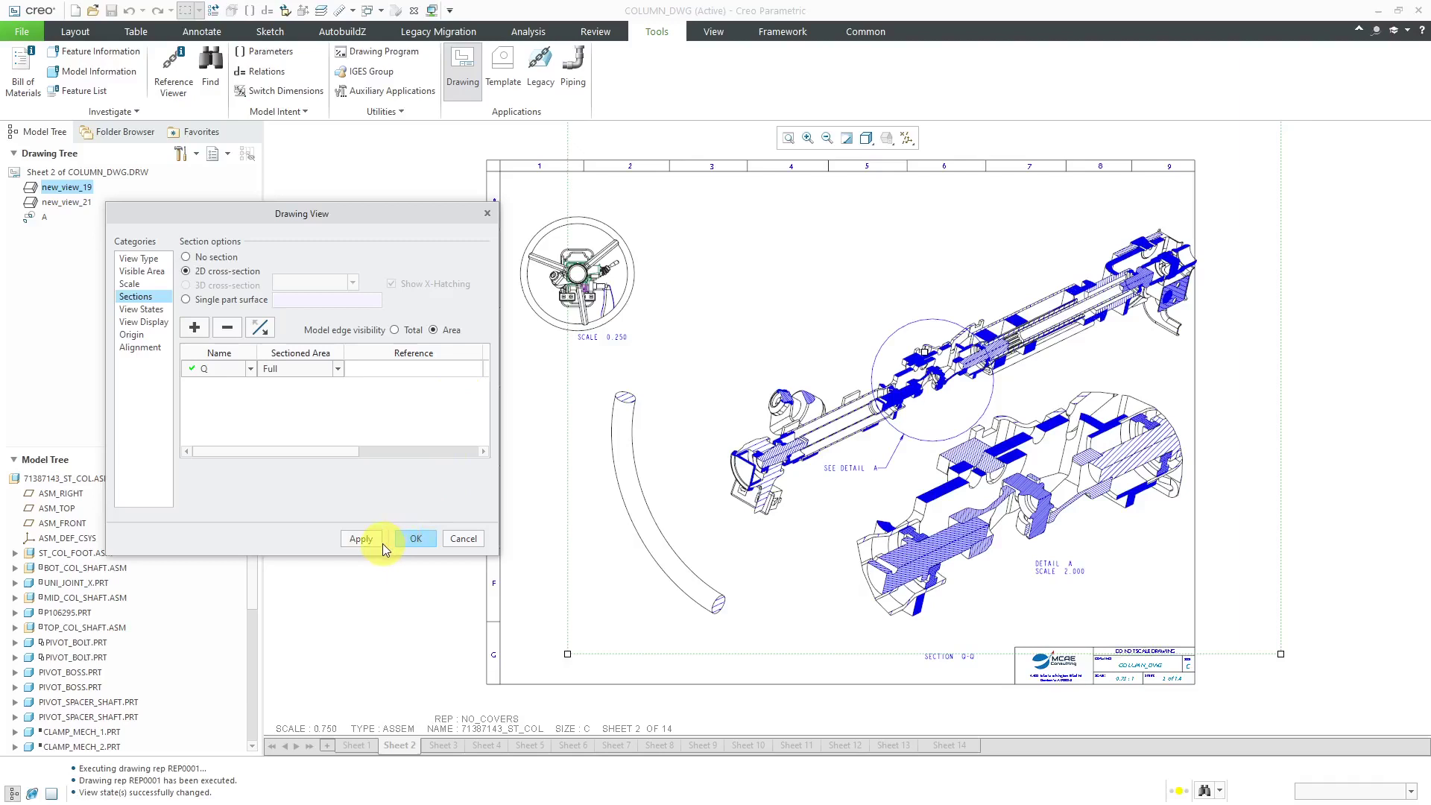
left_click(372, 539)
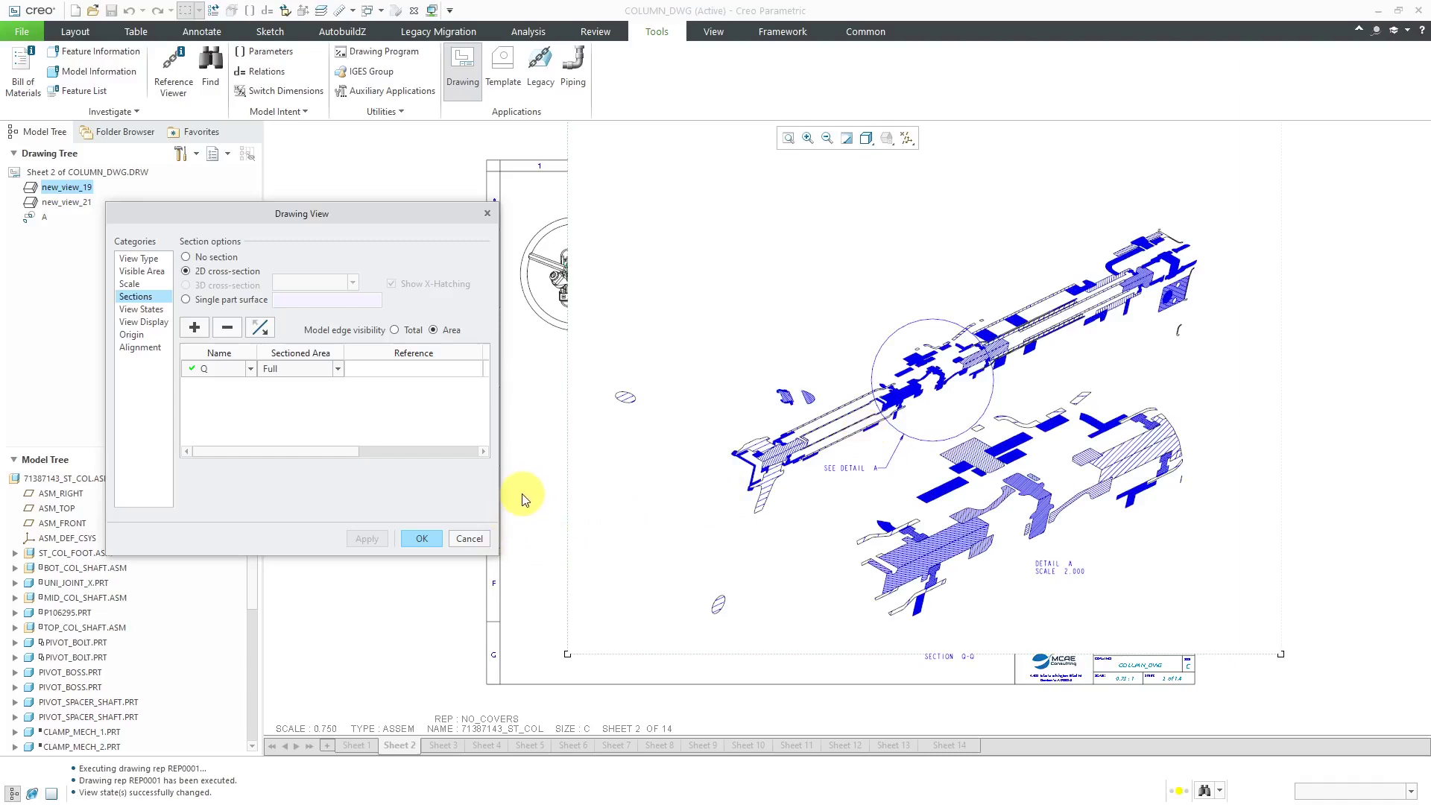
left_click(425, 540)
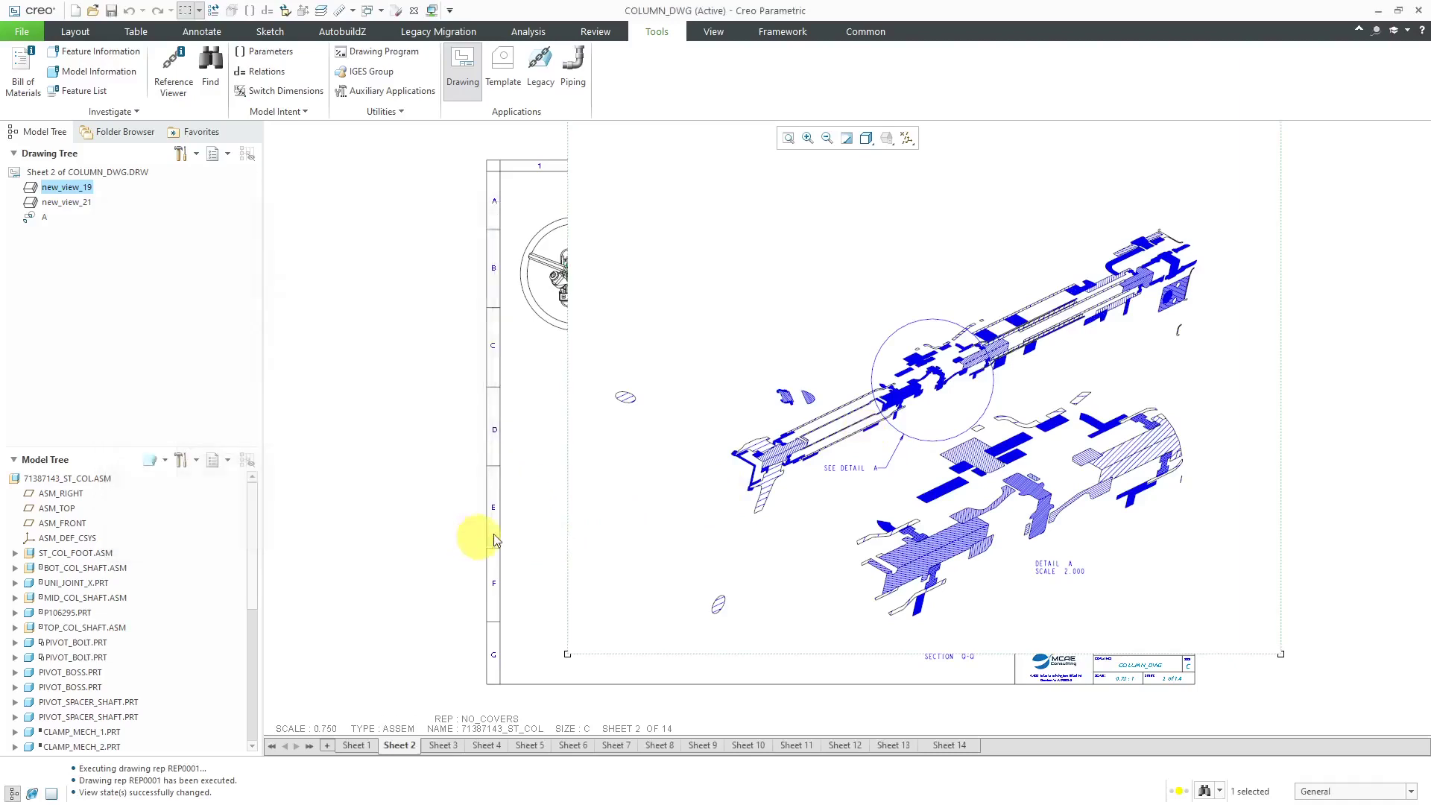
left_click(542, 522)
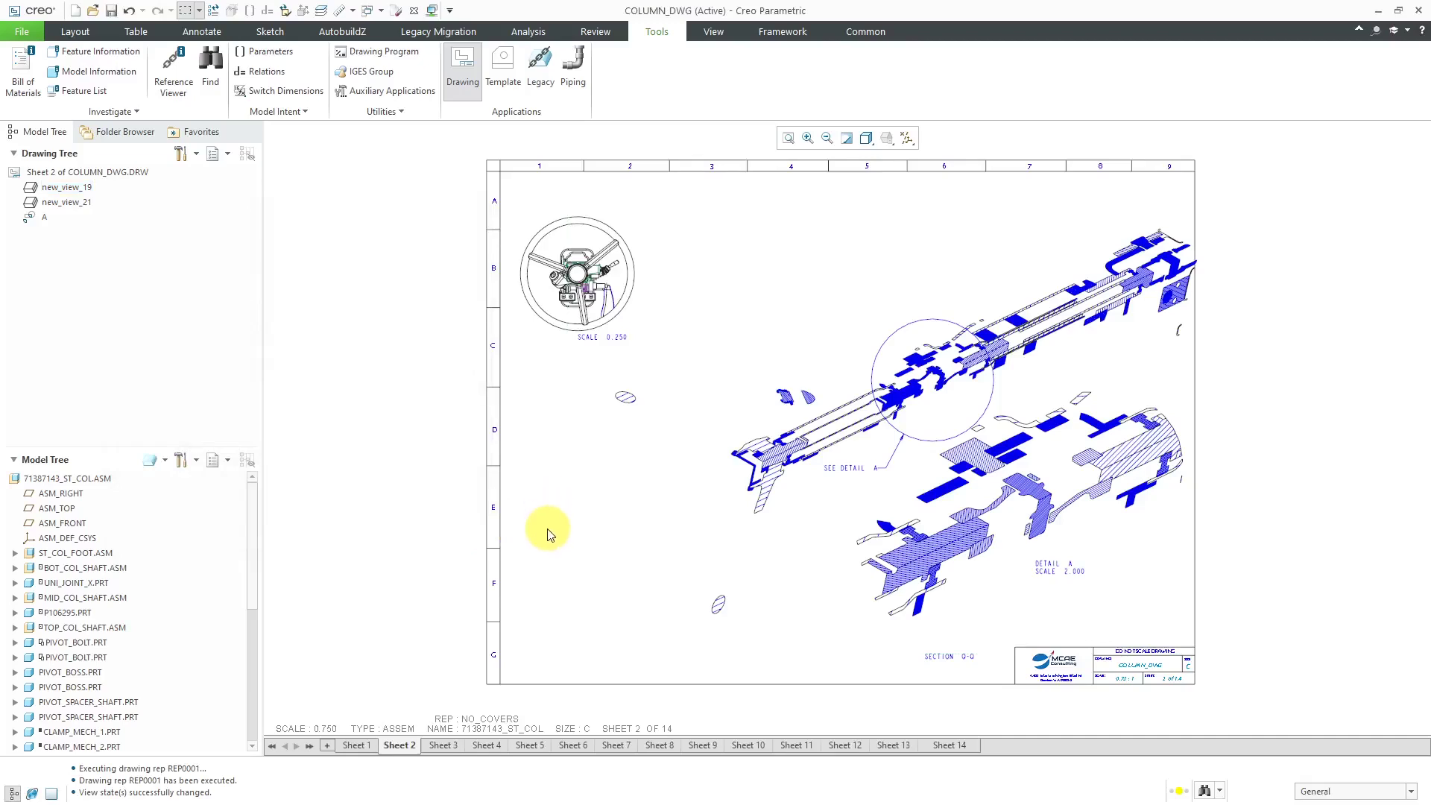
On Sheet 13, turn on Z-direction clipping for the projection view top_68 above the shaft's front view.
left_click(901, 747)
scroll(894, 359, "down", 3)
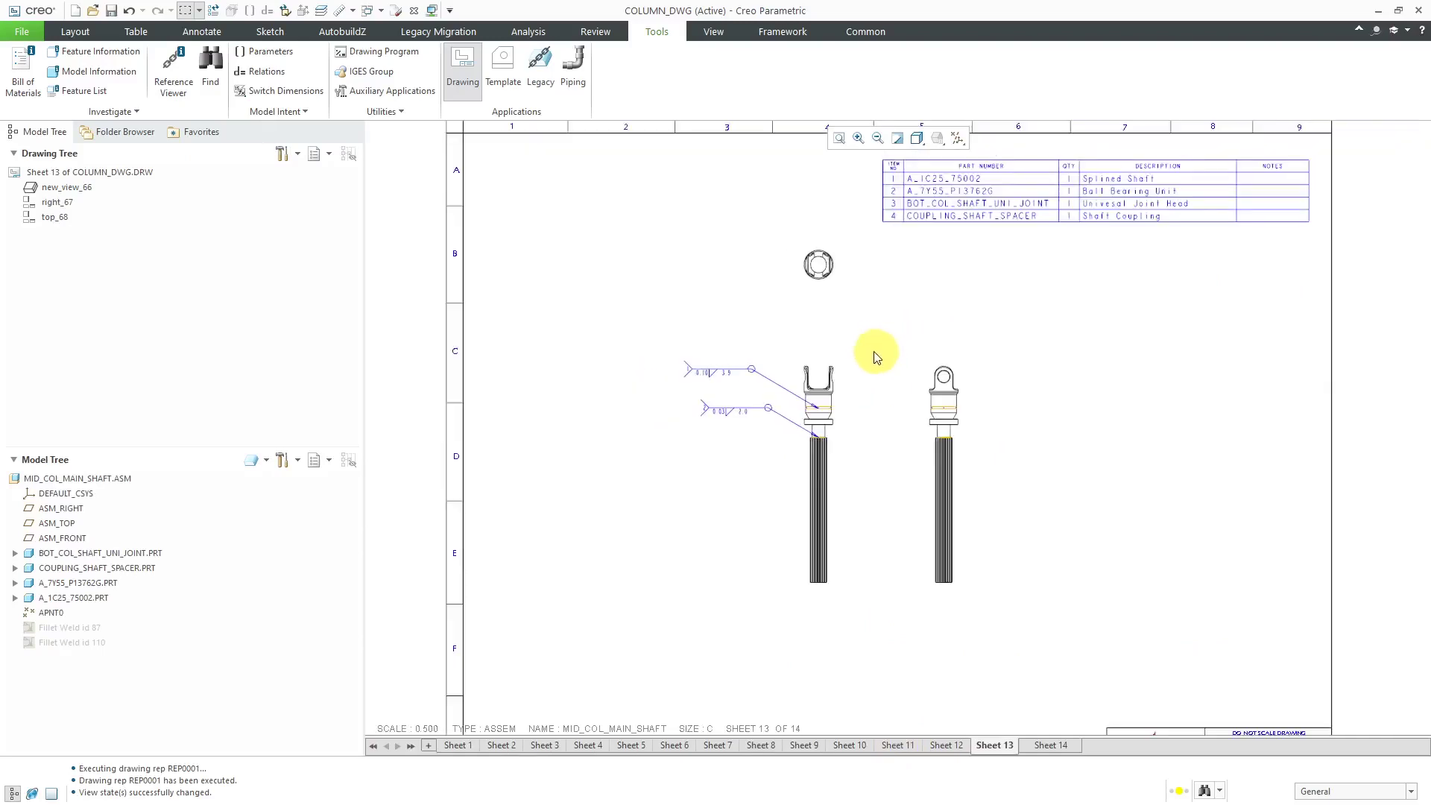
scroll(842, 281, "down", 1)
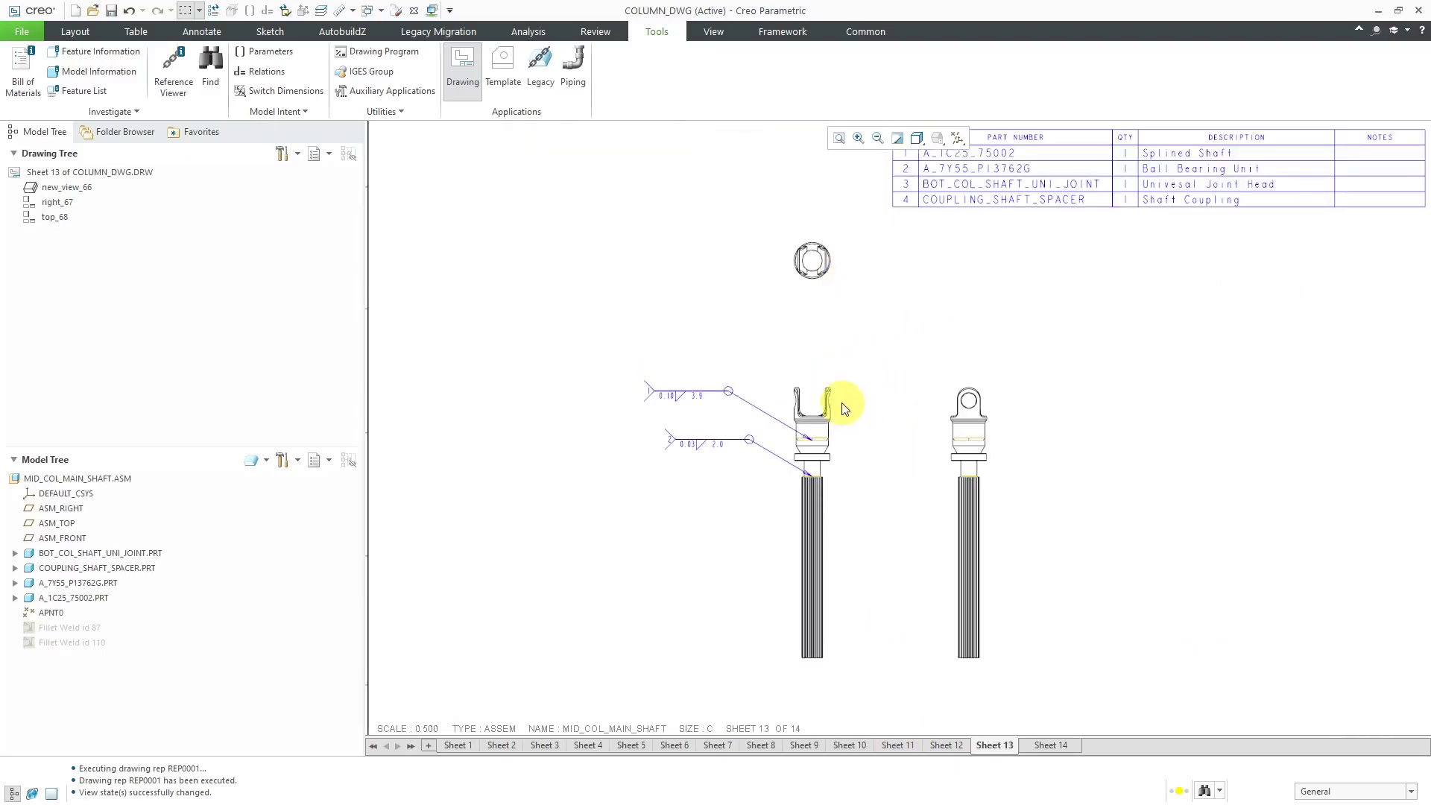
scroll(844, 407, "down", 1)
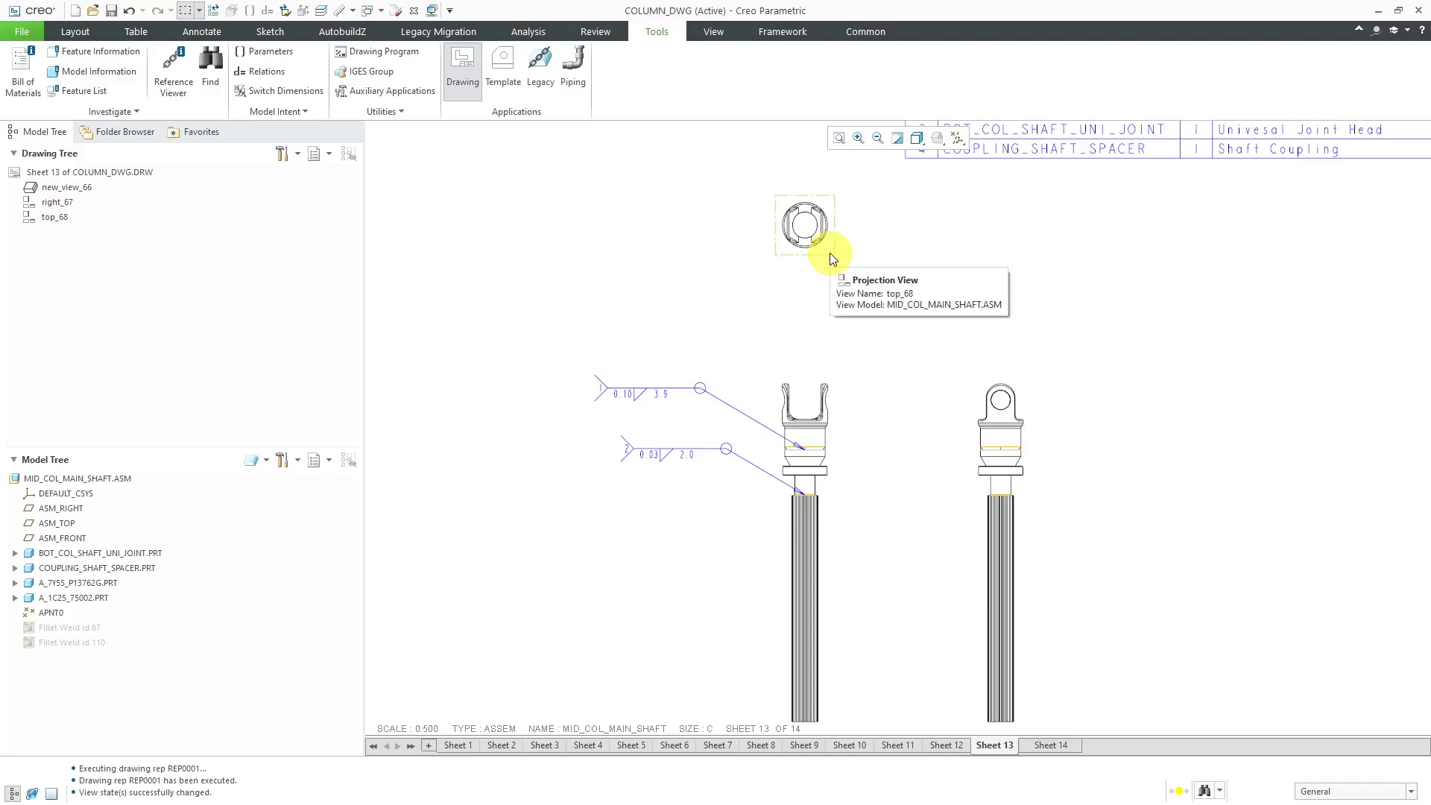
left_click(832, 257)
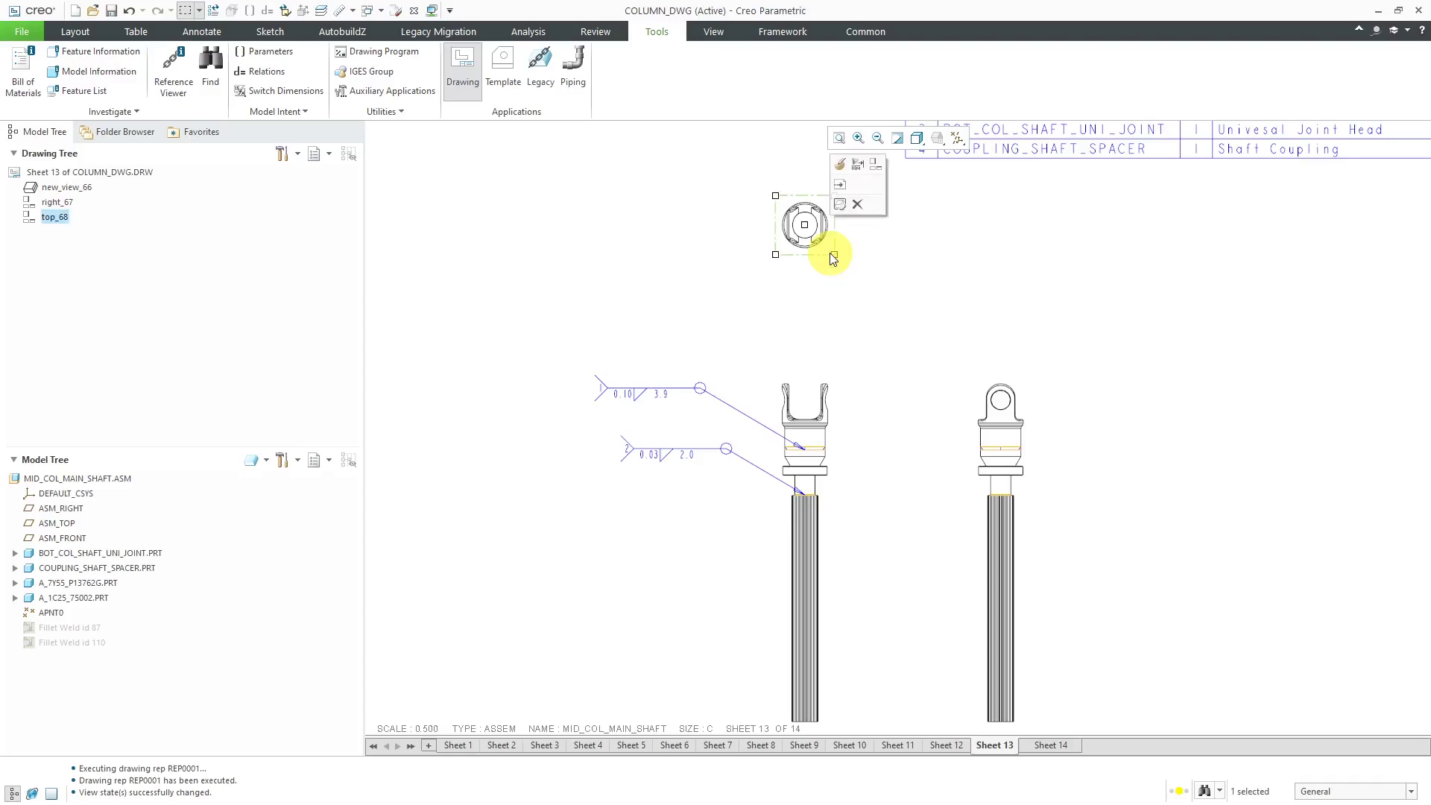
left_click(842, 163)
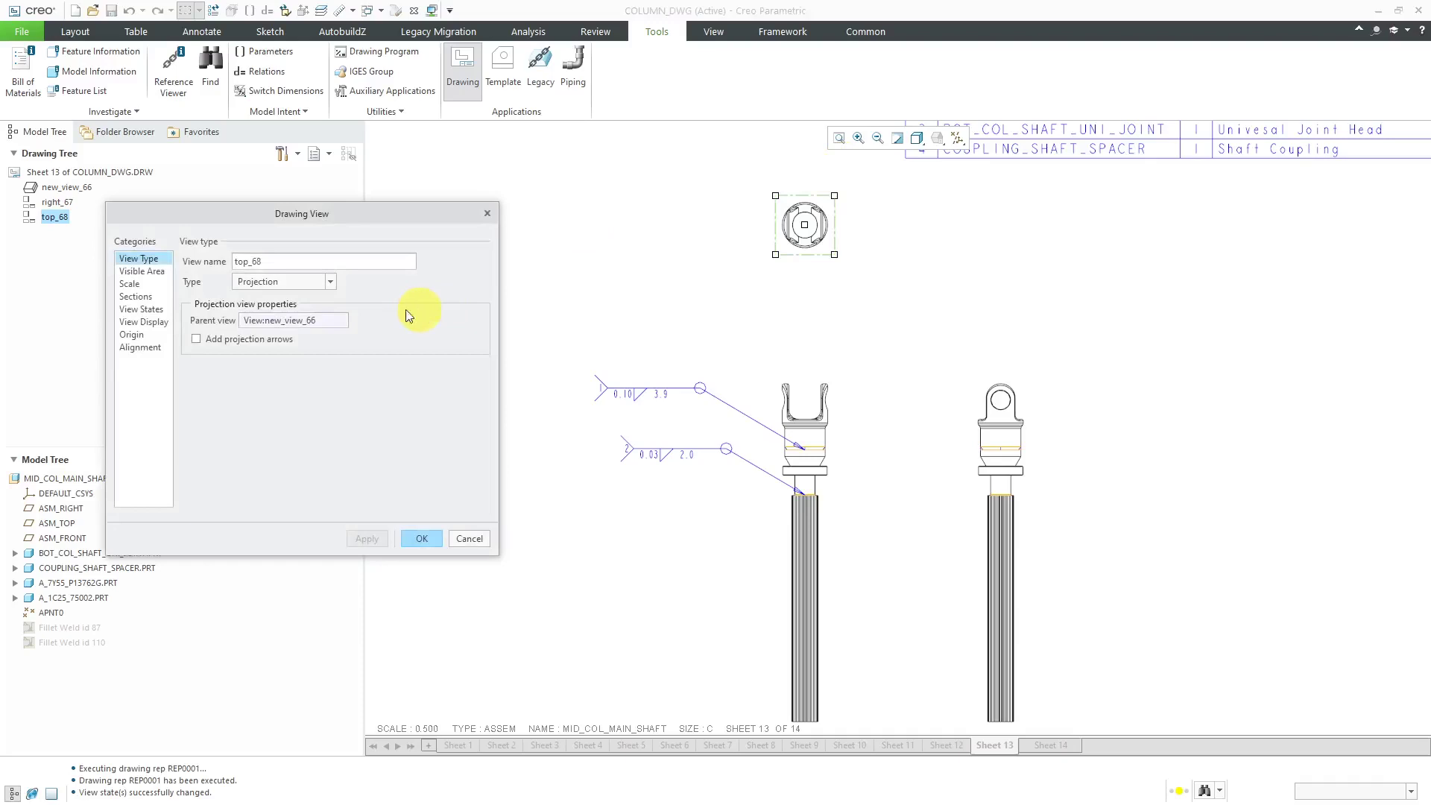
left_click(159, 271)
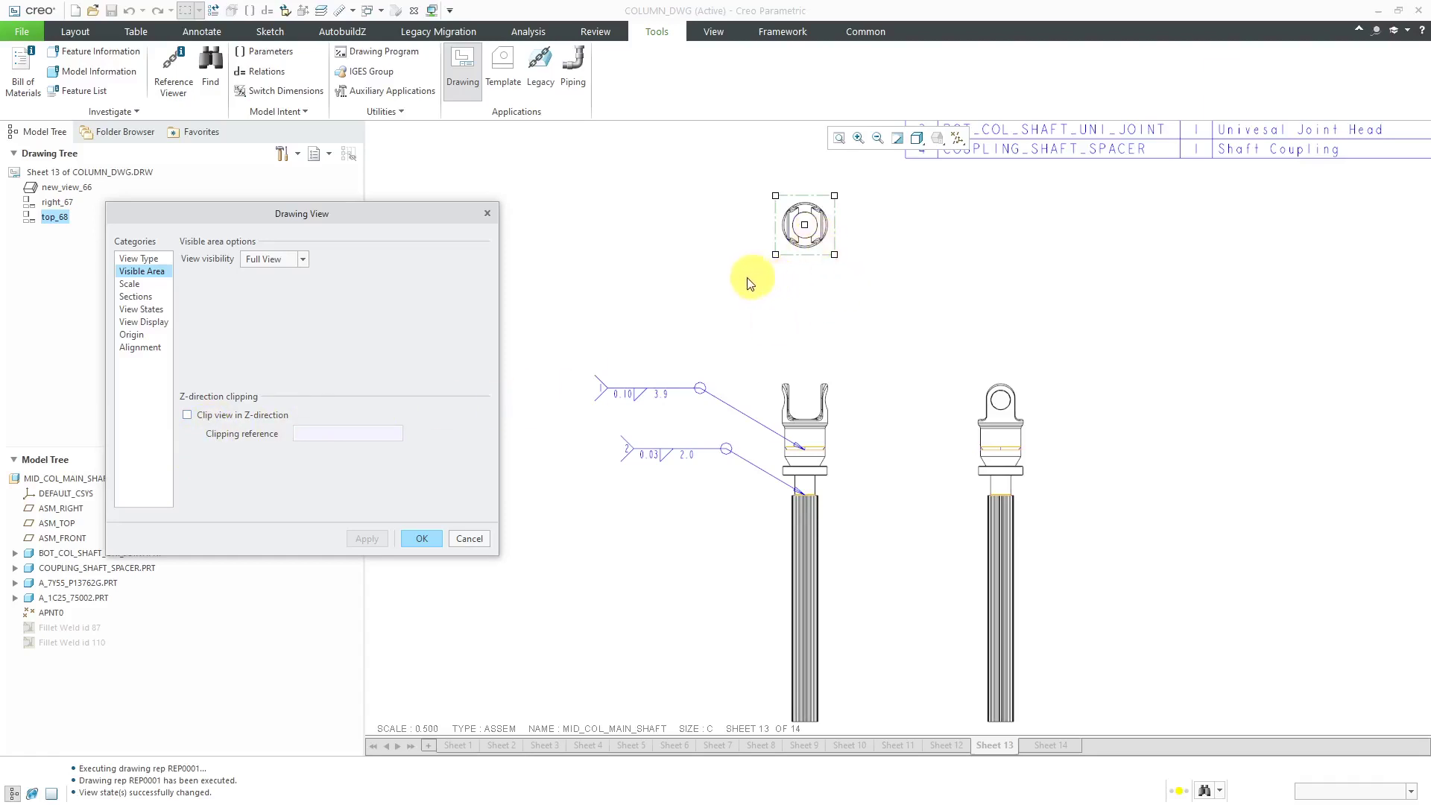
left_click(187, 416)
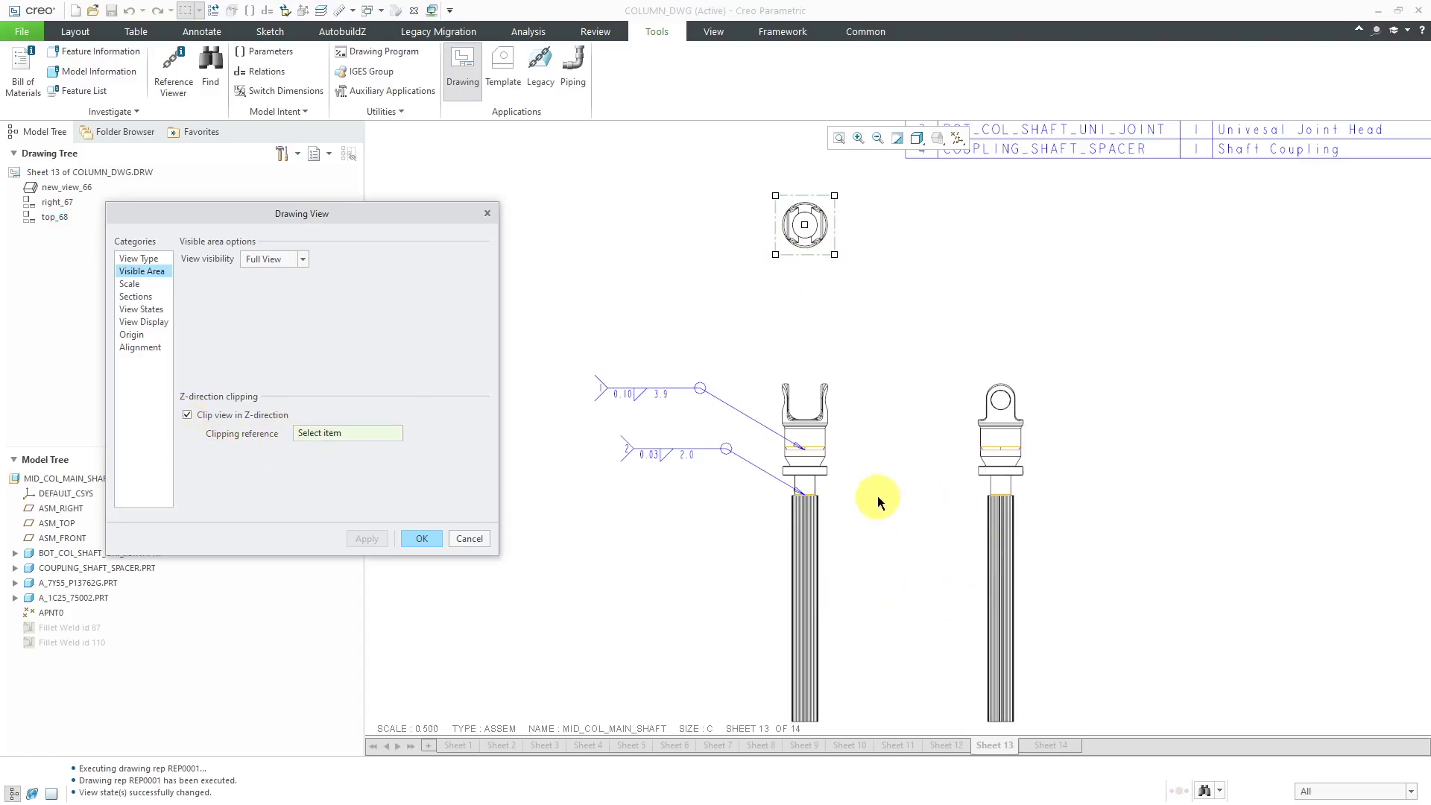
Use the lower flange edge of A_7Y55_P13762G in the front view as the clipping reference, apply it and close the view properties.
scroll(839, 481, "down", 8)
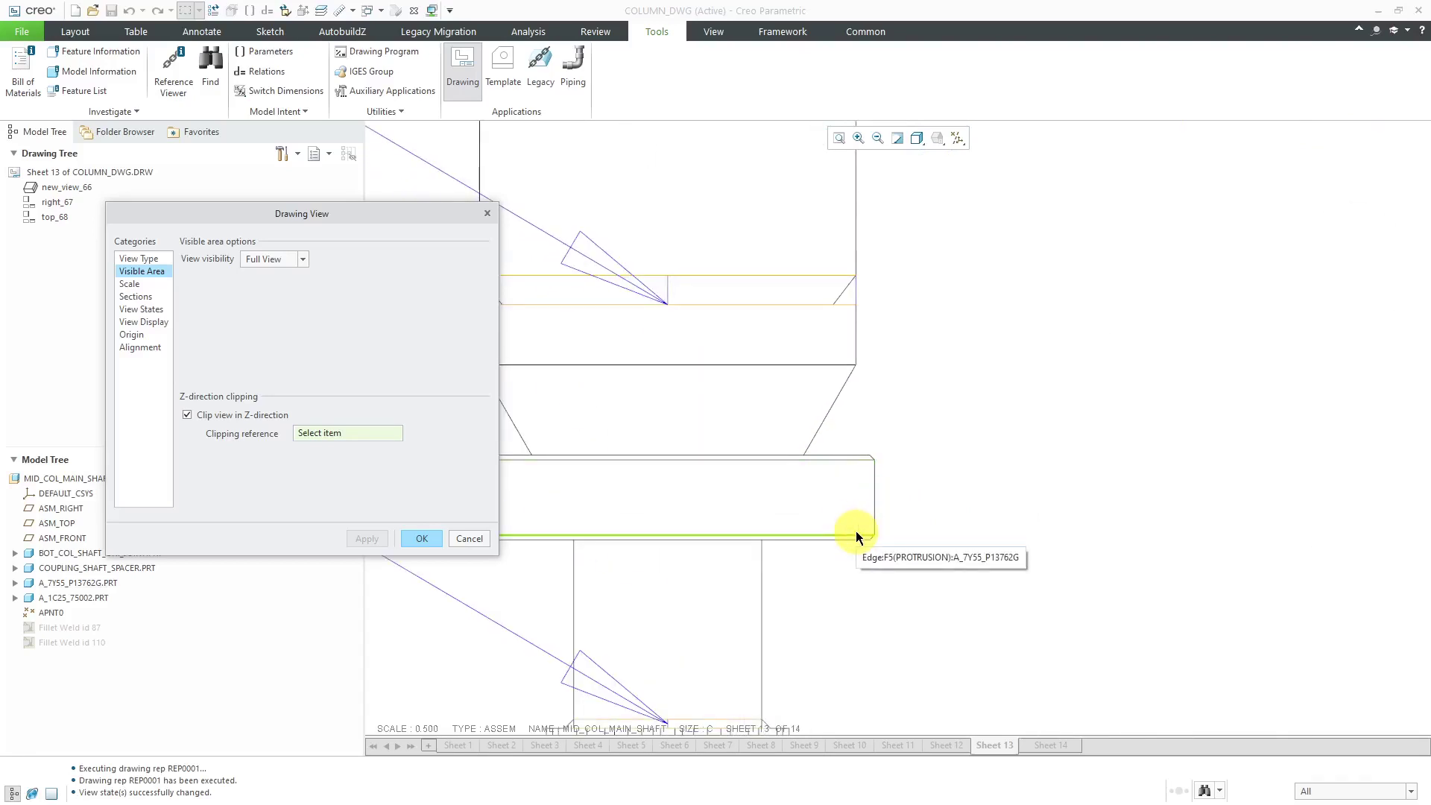
left_click(855, 532)
scroll(903, 579, "up", 8)
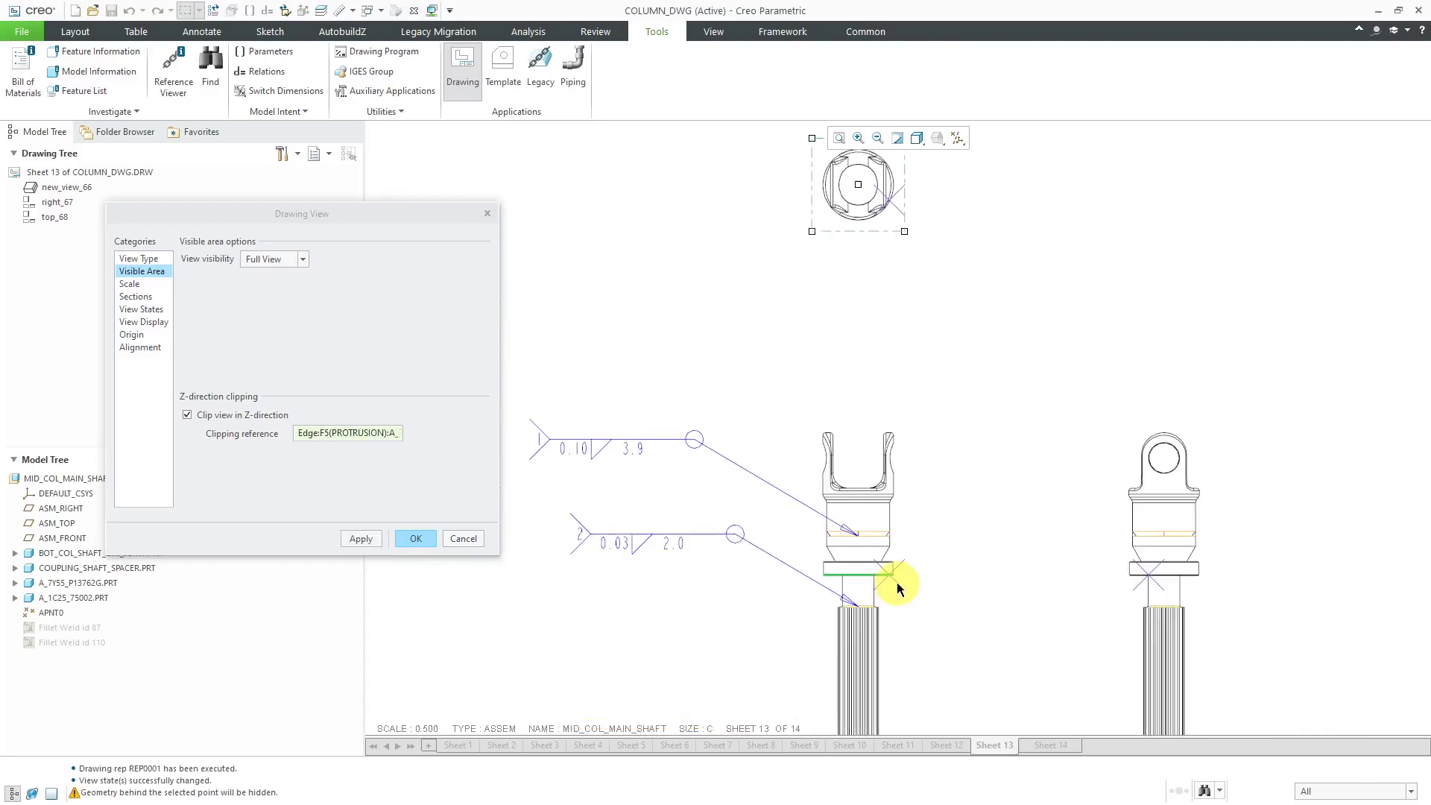
scroll(825, 579, "up", 2)
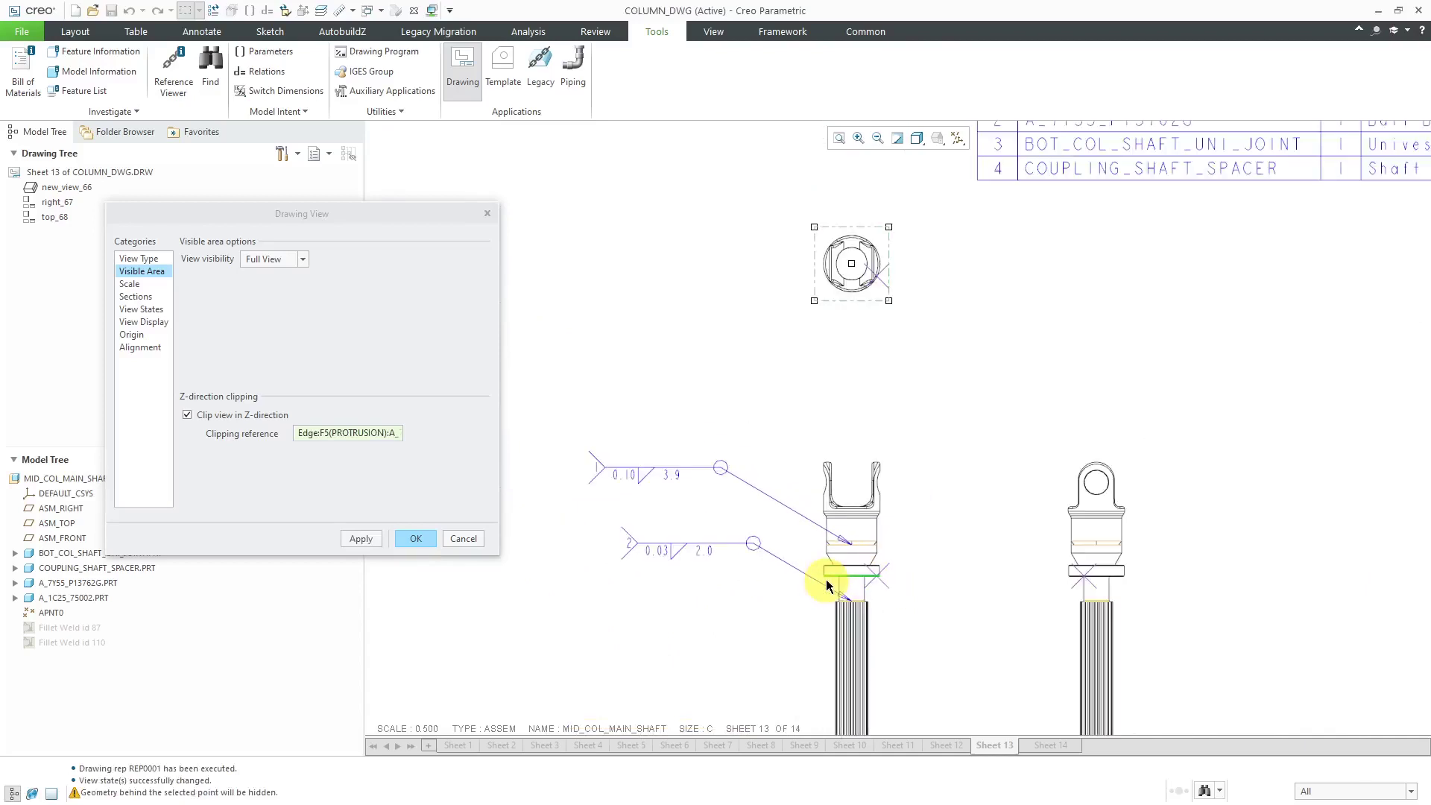
left_click(360, 539)
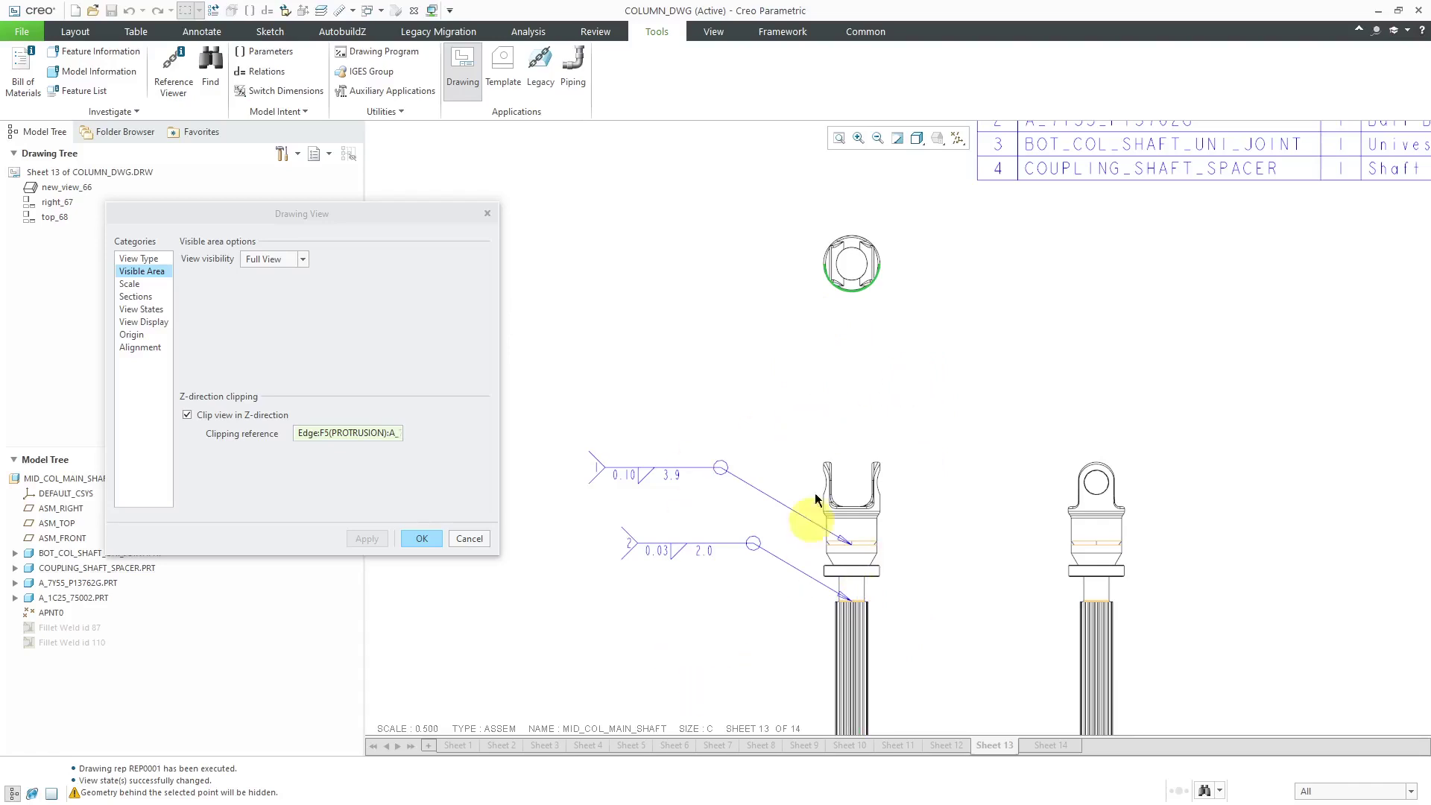
scroll(854, 360, "down", 3)
scroll(838, 417, "up", 2)
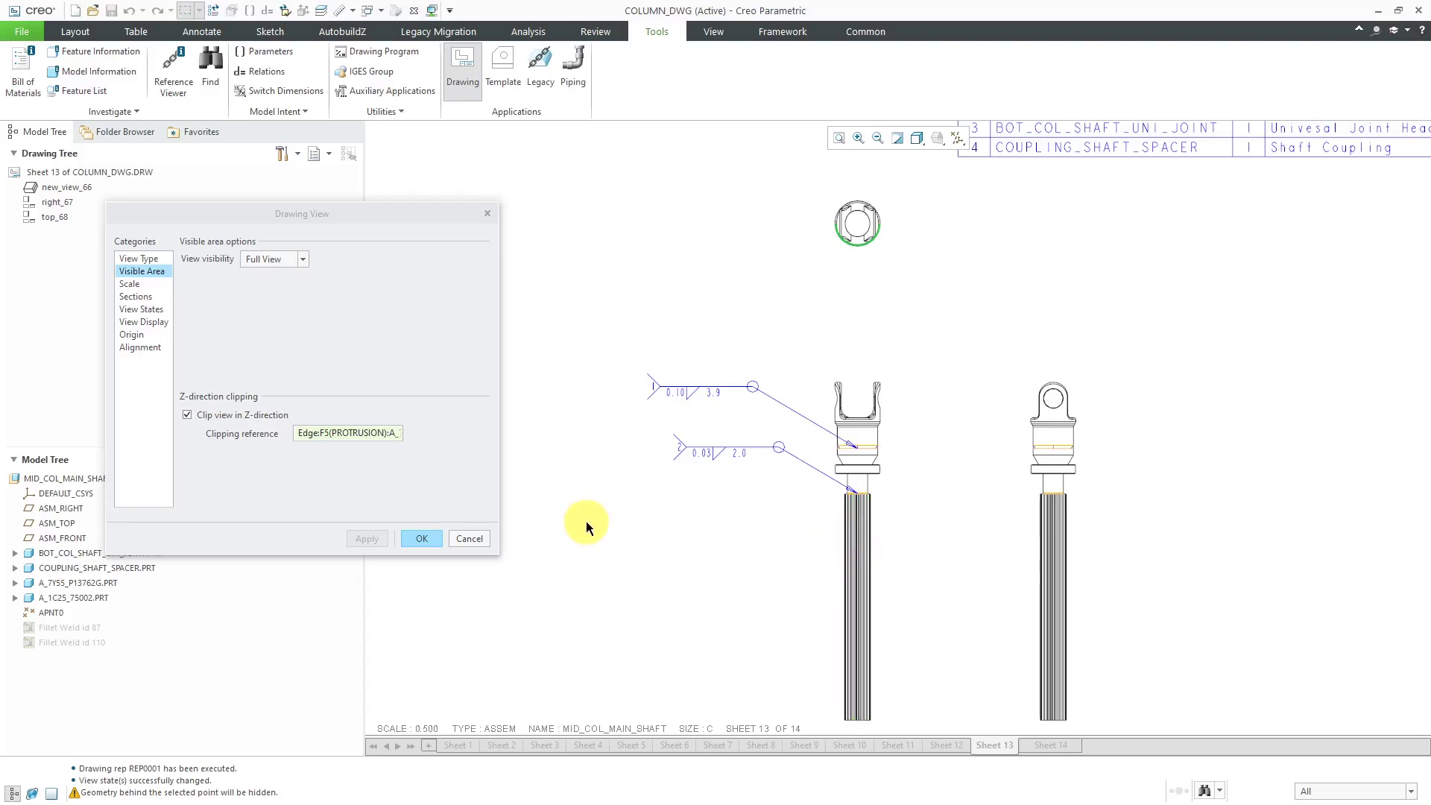
left_click(470, 538)
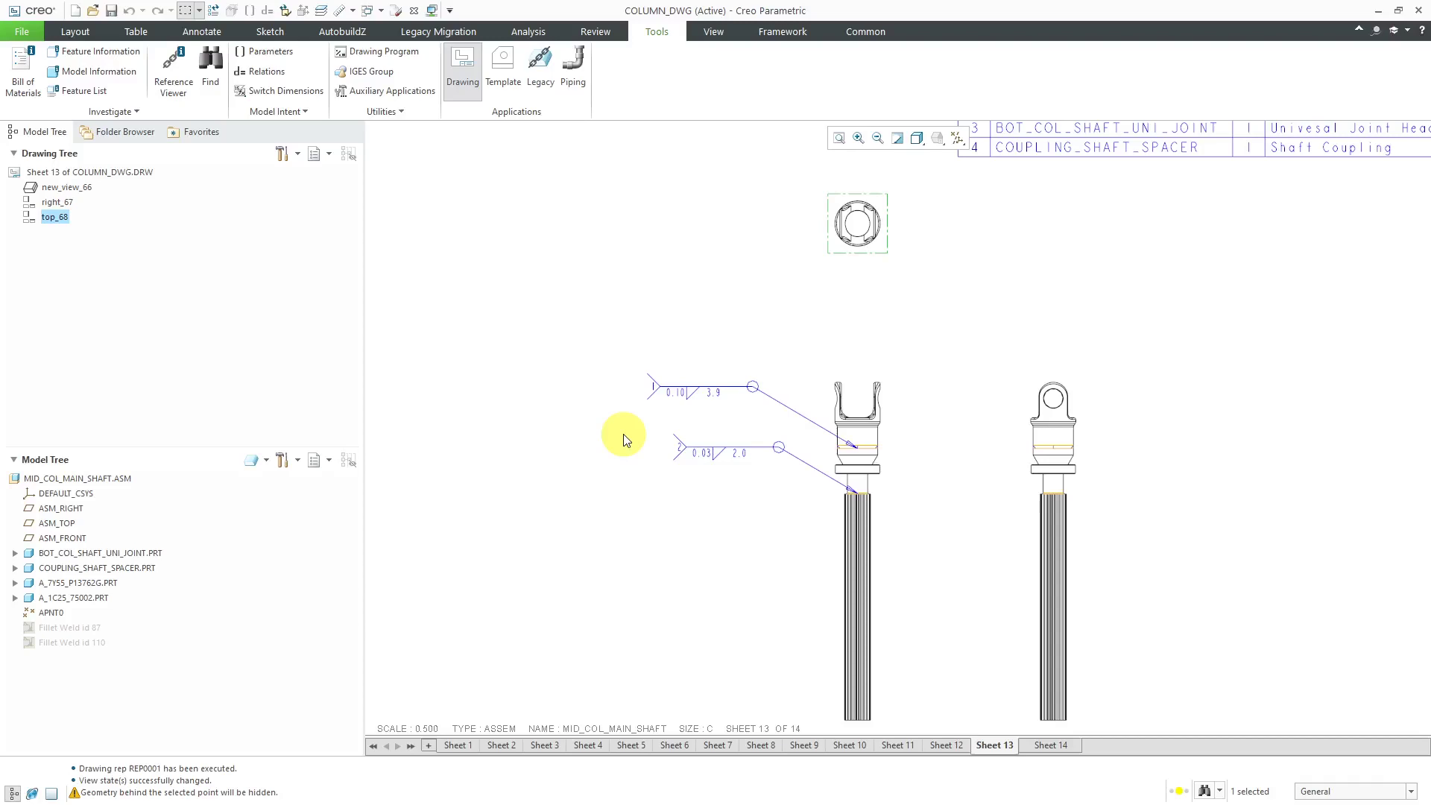
Go to Sheet 14, start importing drawing data and filter the file list to Drawing (*.drw).
scroll(764, 423, "down", 1)
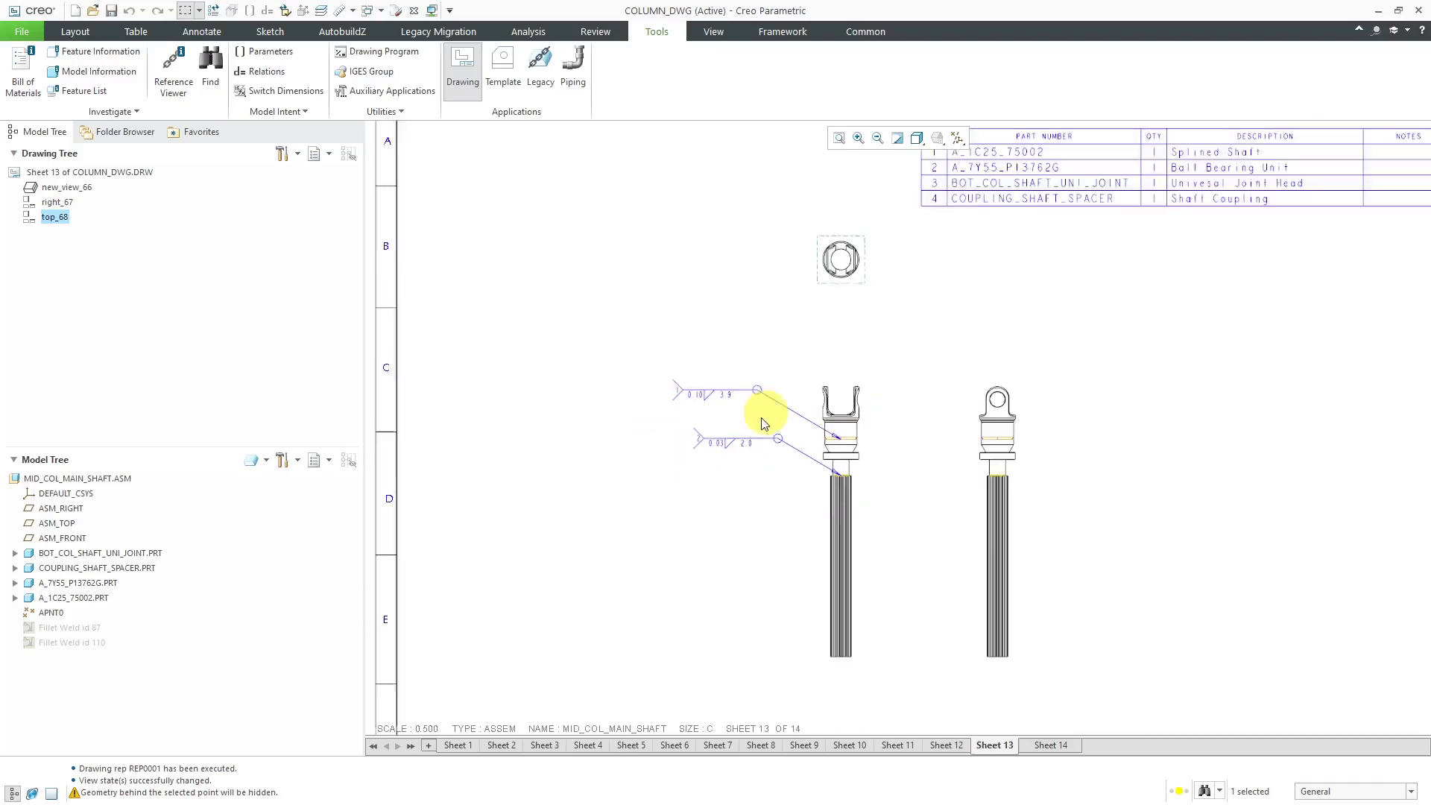
scroll(763, 423, "down", 1)
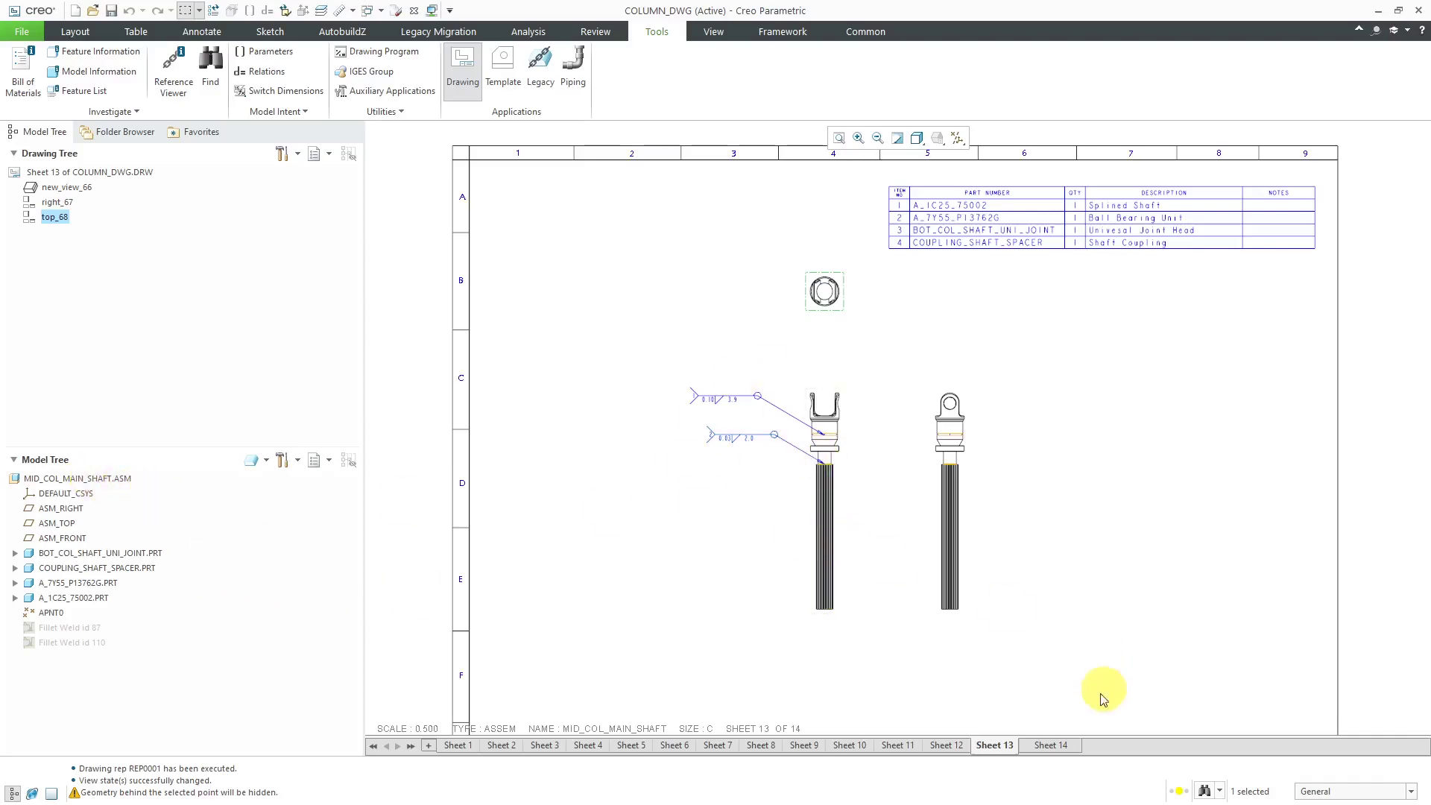
left_click(1061, 748)
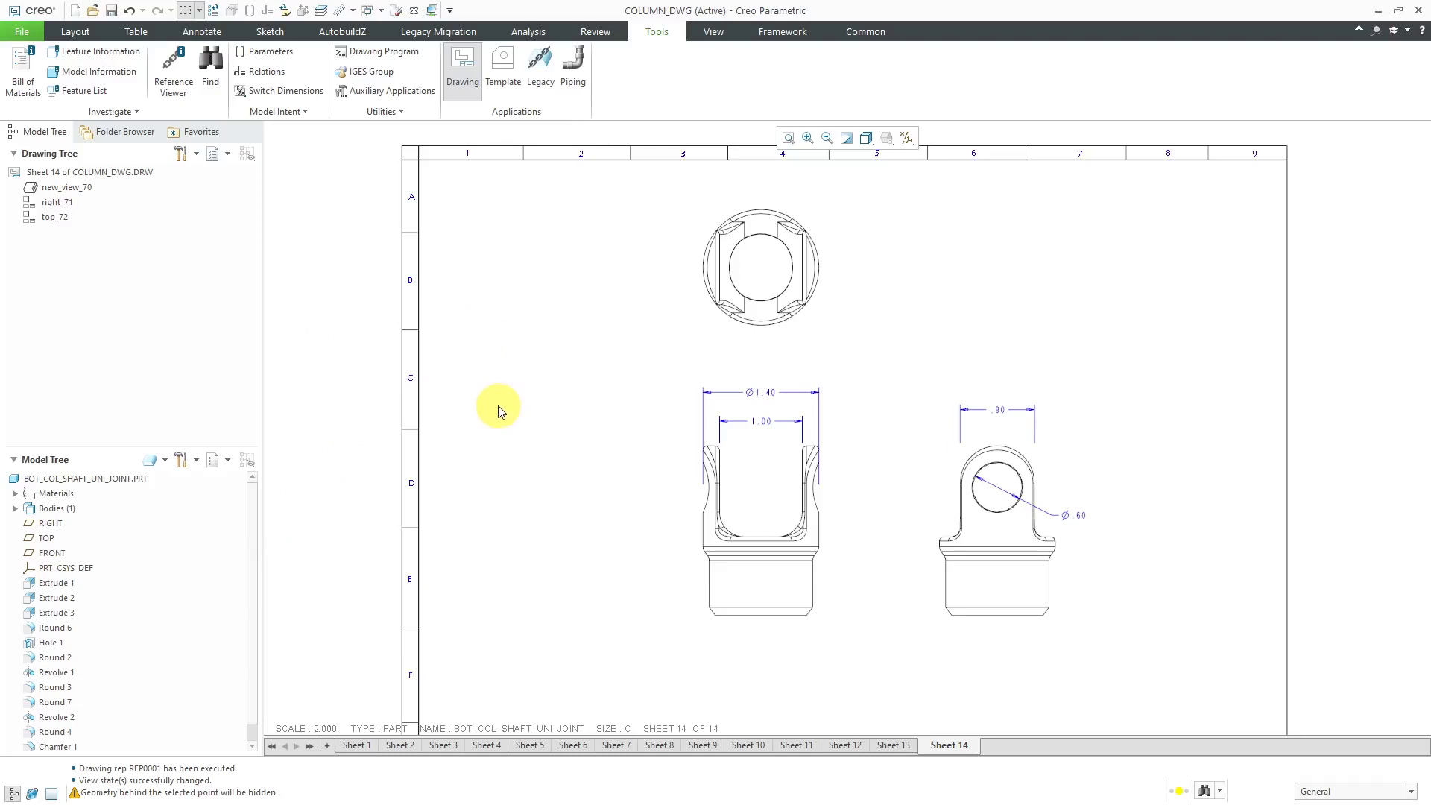
left_click(91, 38)
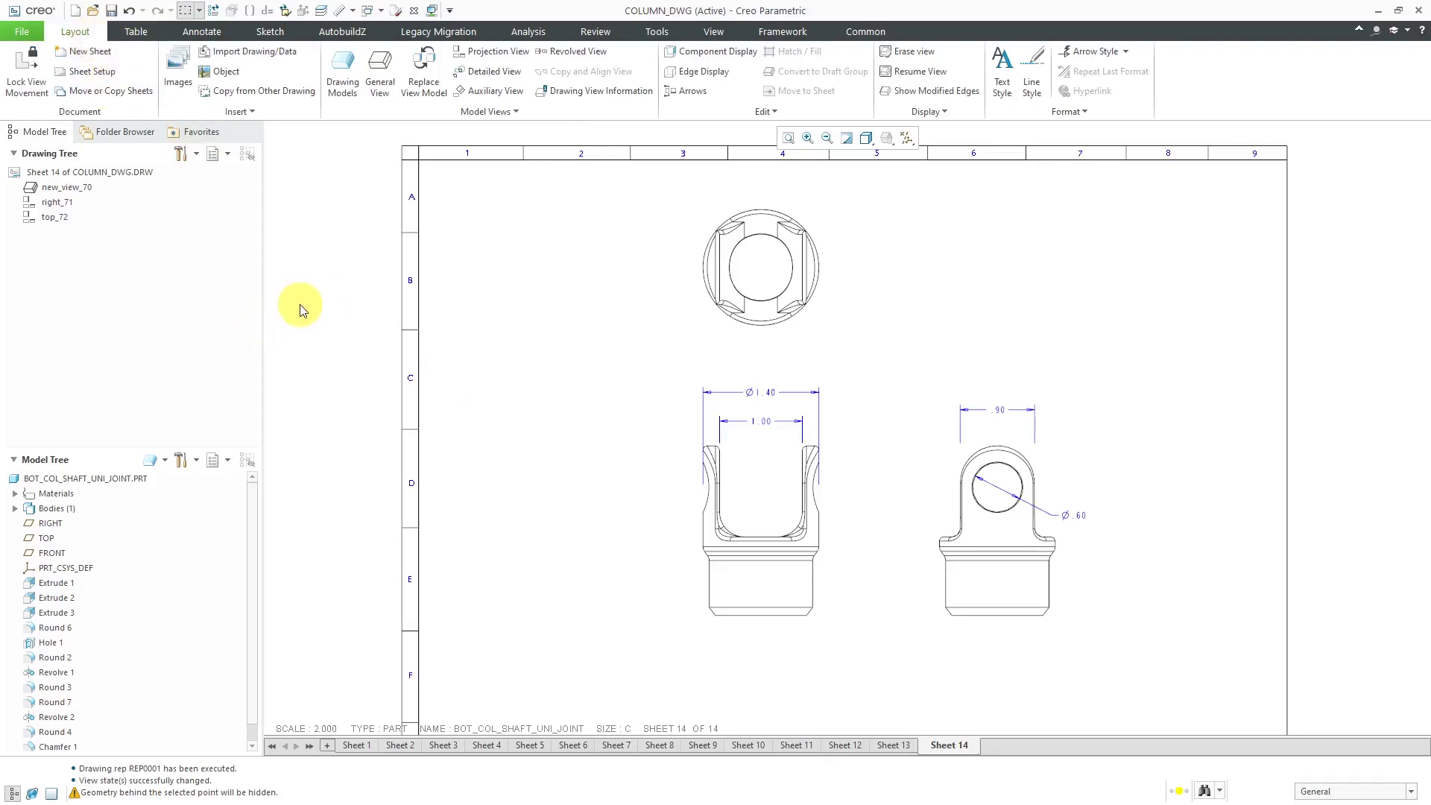
left_click(259, 57)
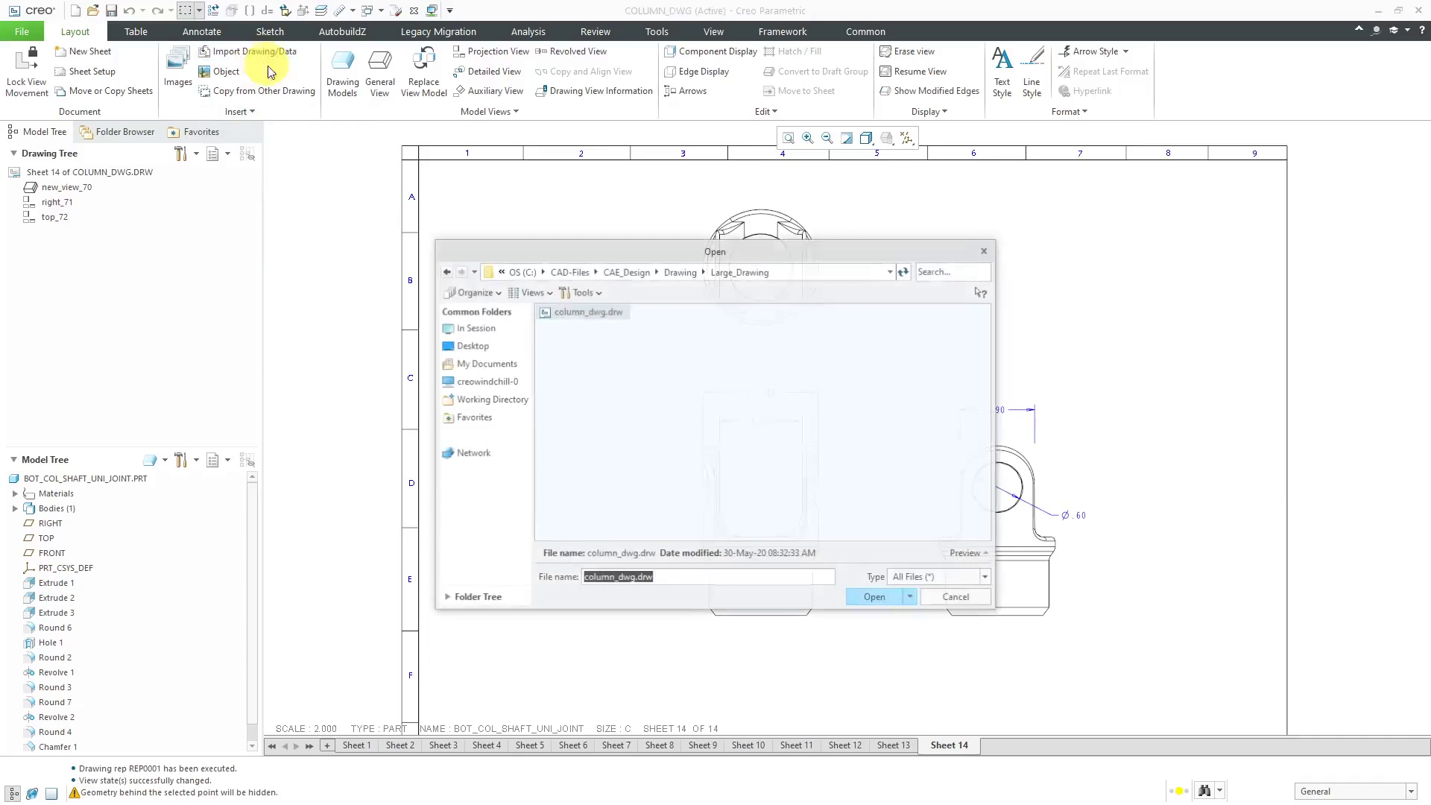
left_click(912, 577)
left_click(921, 608)
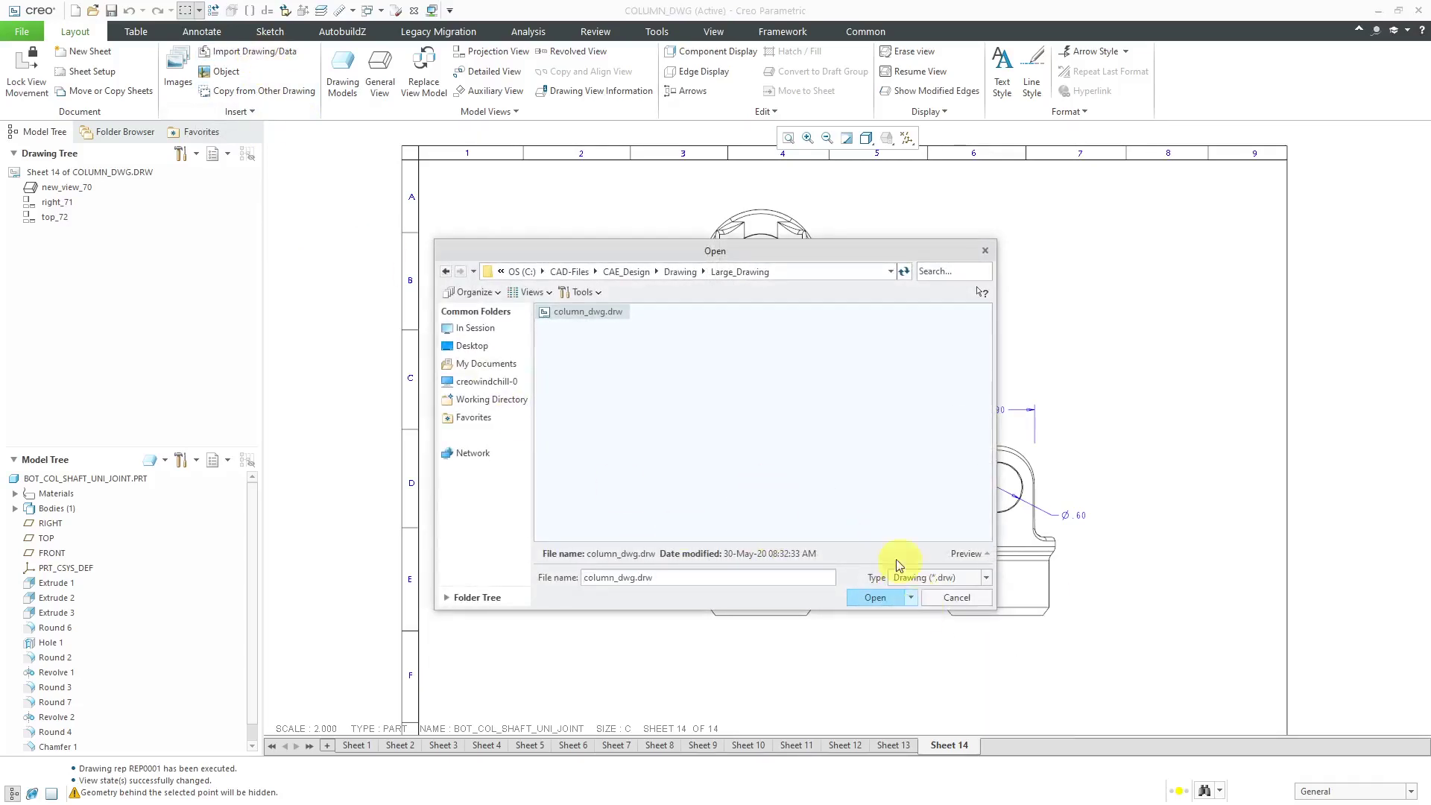